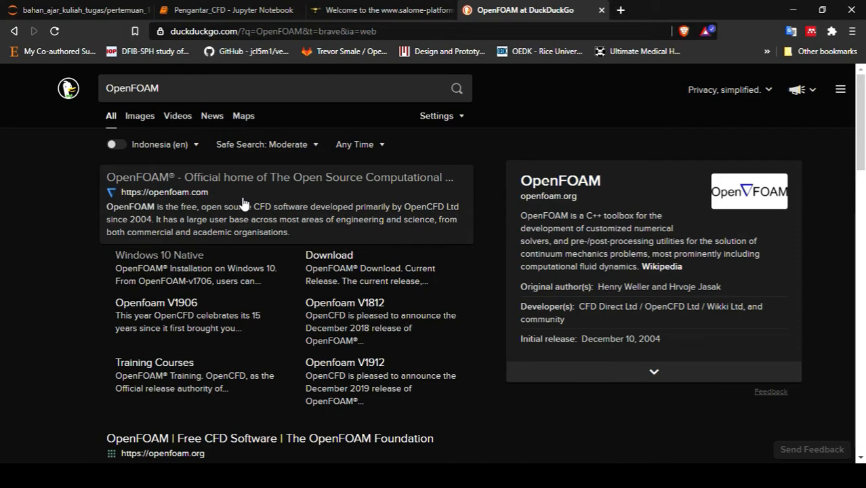
Open the official OpenFOAM home page at openfoam.com from the search results
scroll(238, 258, "down", 1)
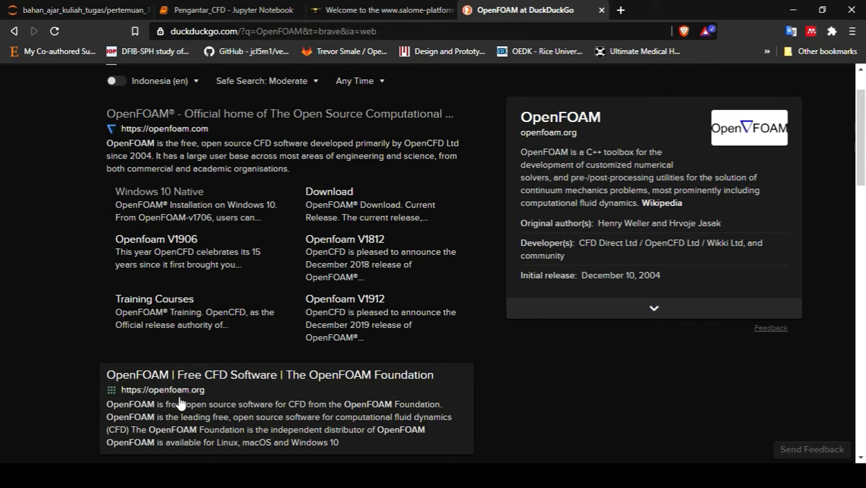
scroll(186, 397, "up", 1)
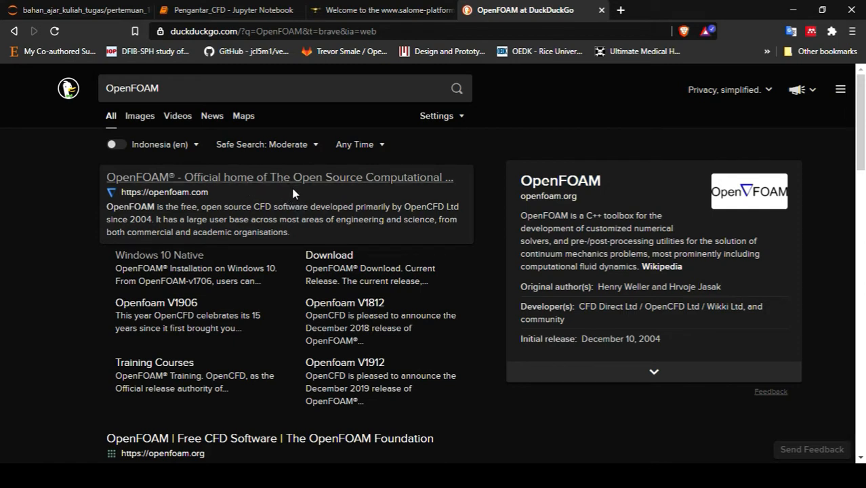
left_click(242, 180)
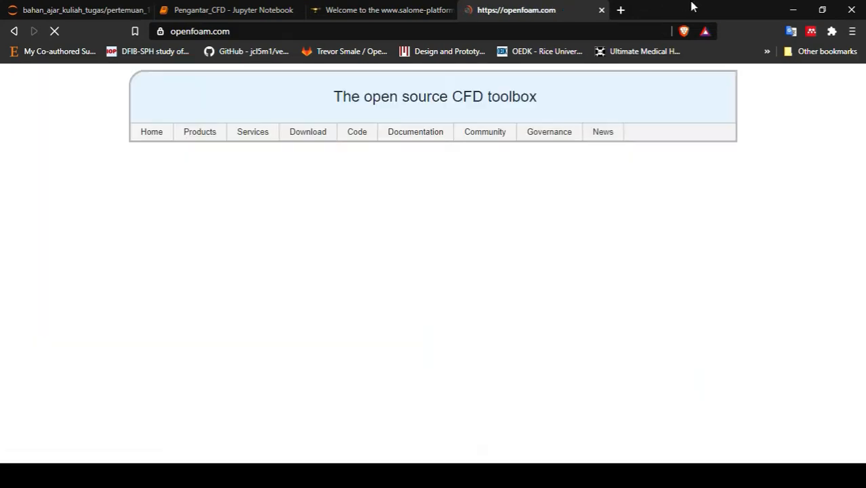
Open the ParaView download page at paraview.org/download/ in a new browser tab
left_click(621, 9)
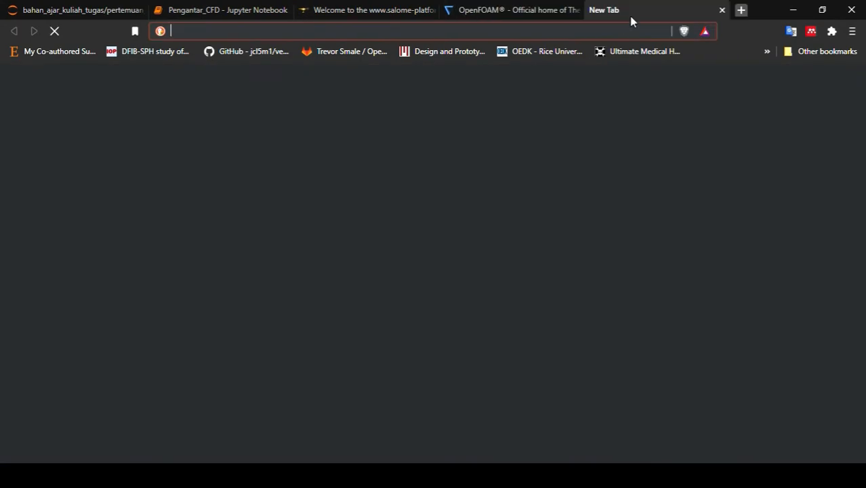
type("paraview.org/download/")
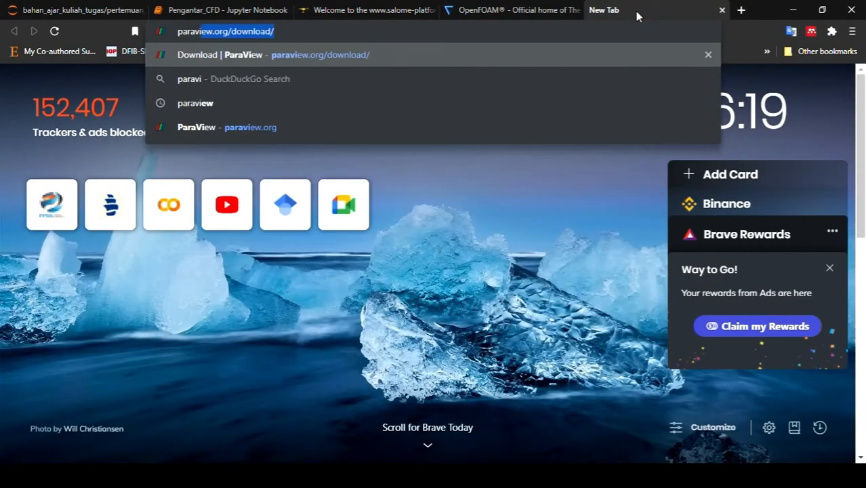
key("Return")
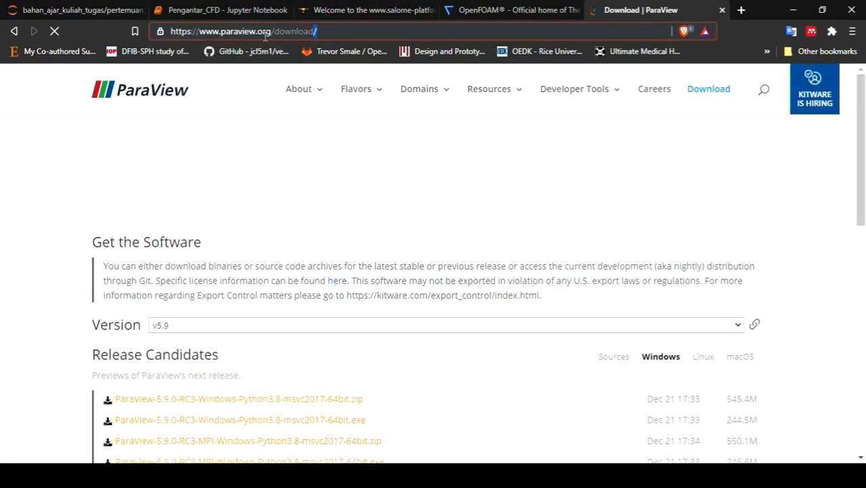
Search the web for "paraview" and open the official ParaView home page from the results
left_click(264, 31)
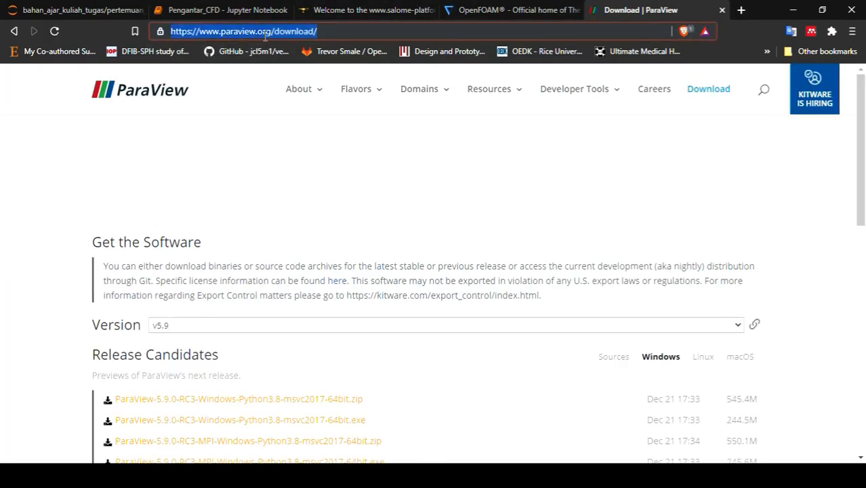
type("praview")
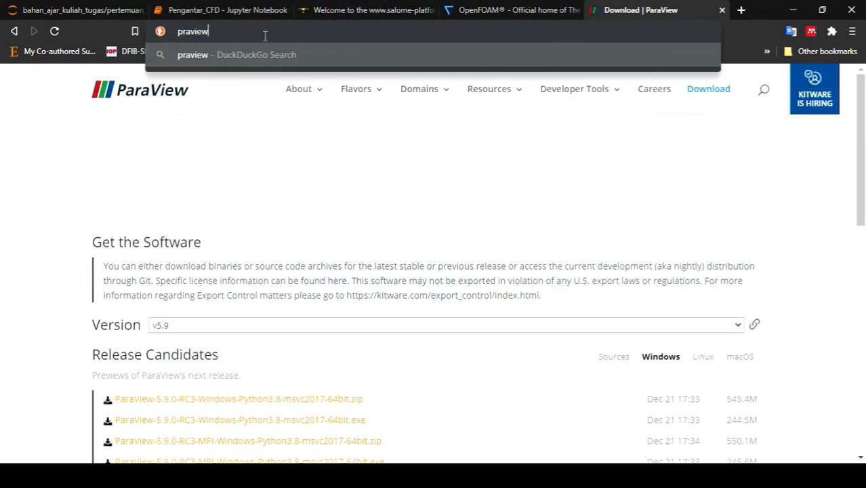
key("BackSpace")
key("BackSpace")
key("BackSpace")
key("BackSpace")
key("BackSpace")
key("BackSpace")
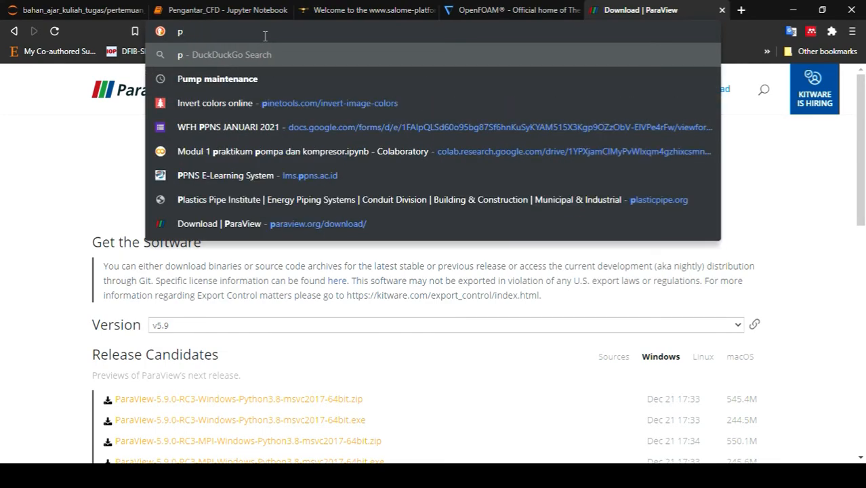
type("araview")
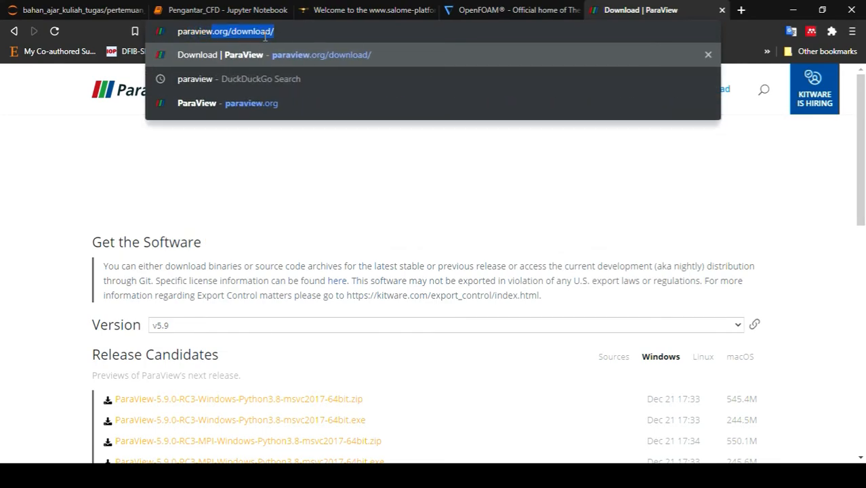
key("Delete")
key("Return")
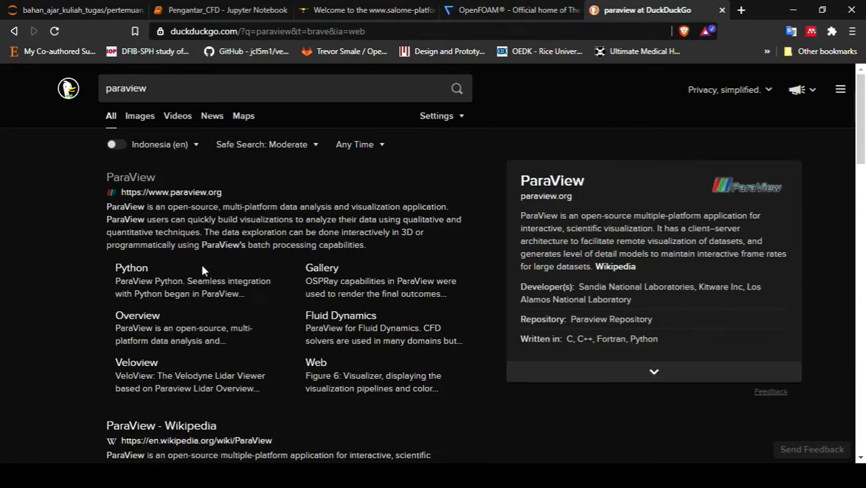
left_click(116, 178)
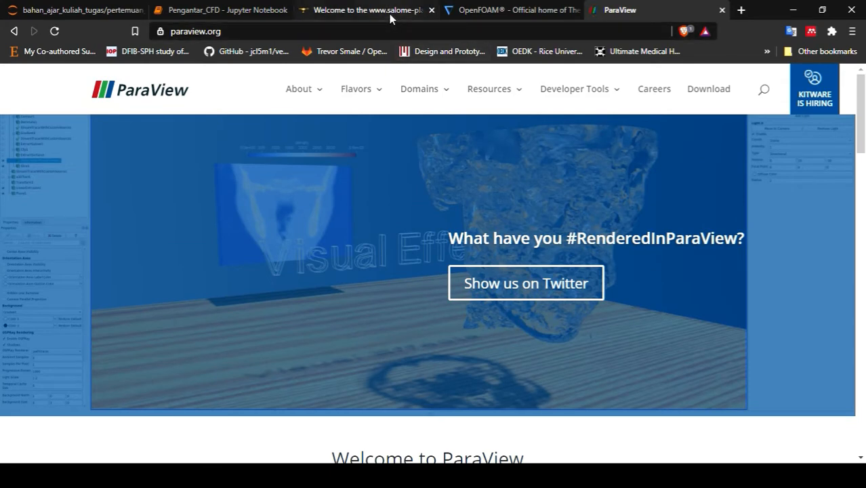
Go to the current-release downloads of the SALOME site and download the Windows 10 64-bits install wizard
left_click(389, 14)
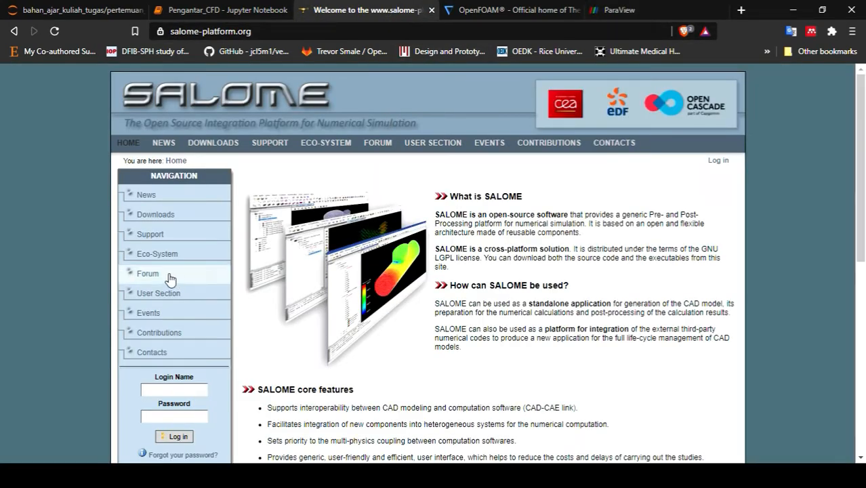
left_click(170, 216)
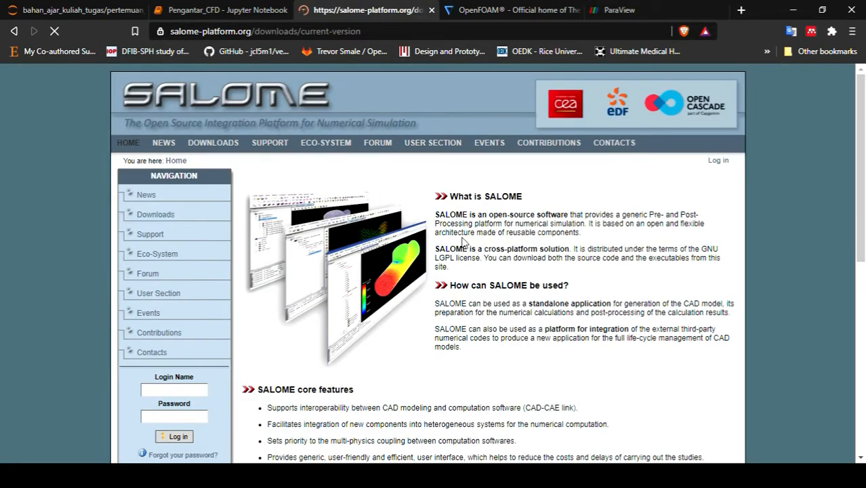
scroll(463, 241, "down", 2)
scroll(463, 242, "up", 1)
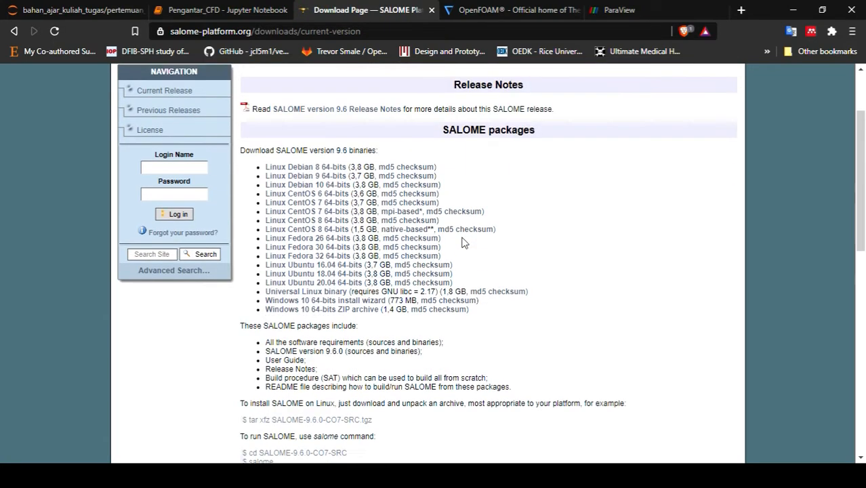
scroll(463, 242, "up", 1)
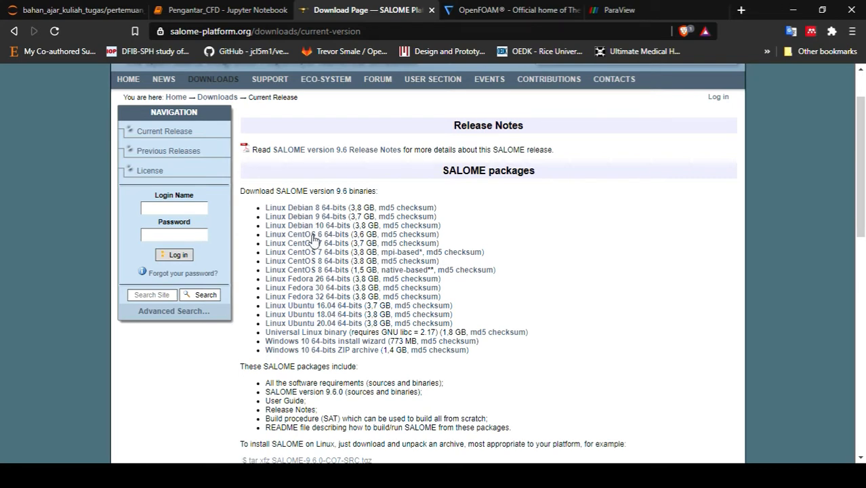
left_click(370, 342)
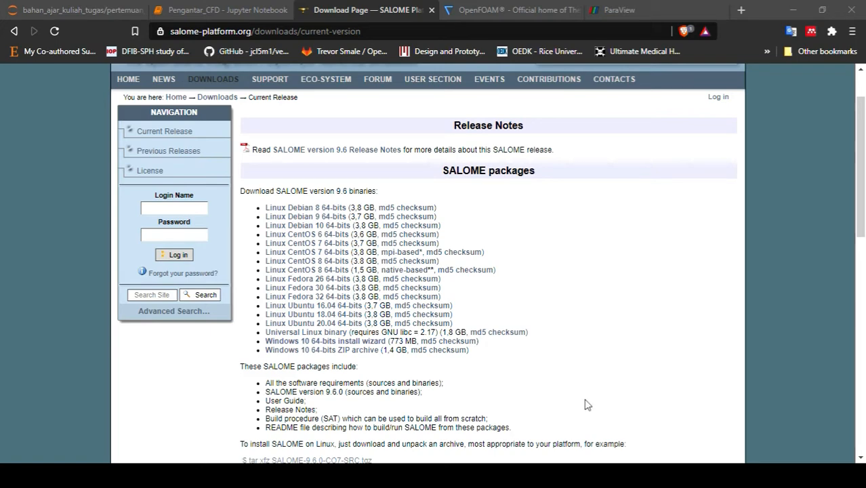
Go to the Windows - mingw installation page of the OpenFOAM site and download the latest Windows MinGW installer
left_click(474, 10)
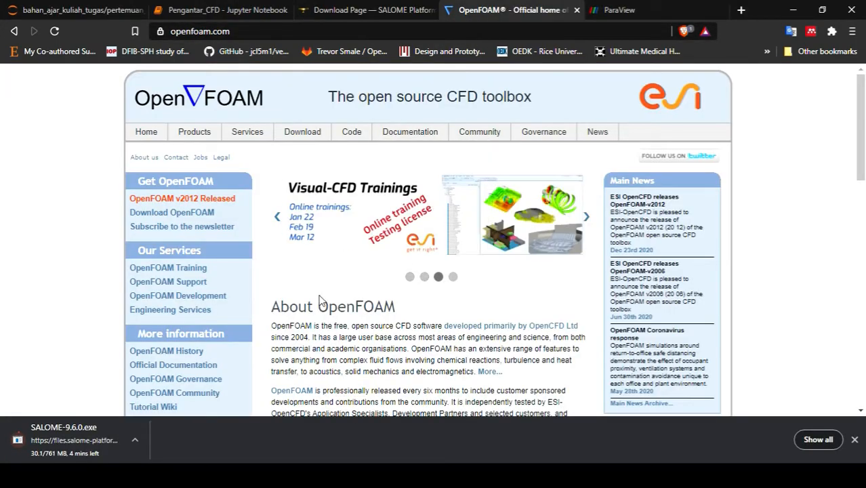
mouse_move(302, 134)
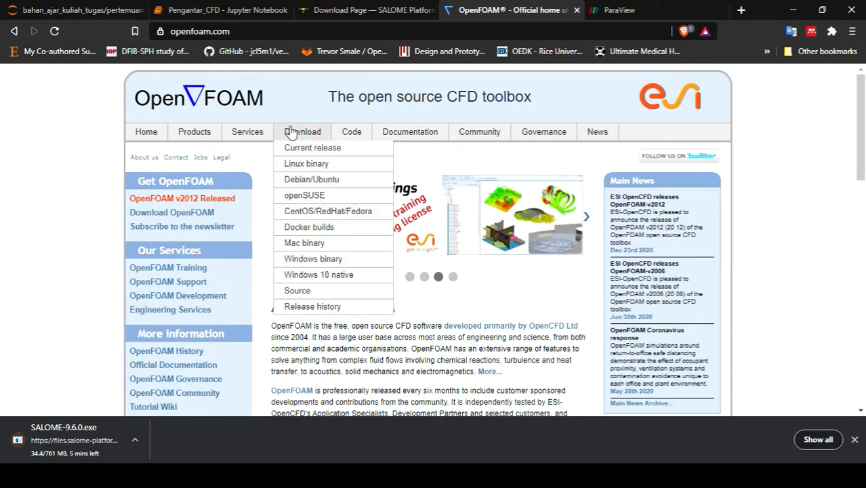
left_click(295, 133)
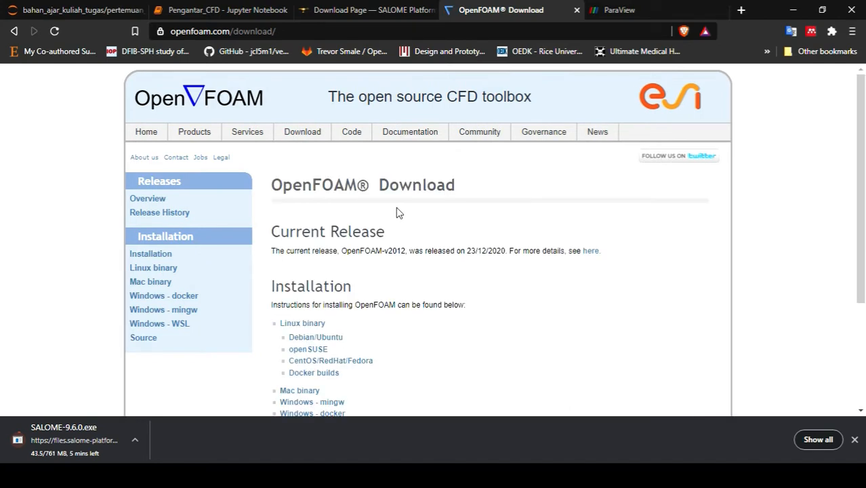
scroll(397, 213, "down", 1)
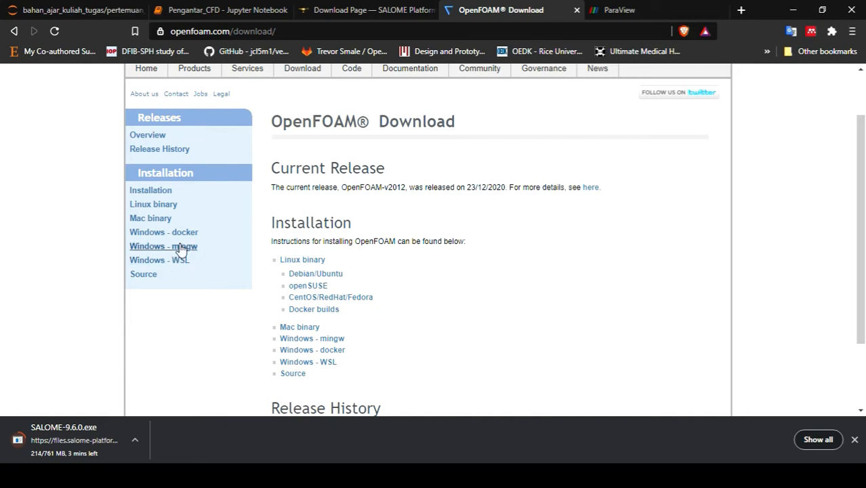
left_click(179, 248)
scroll(468, 350, "down", 3)
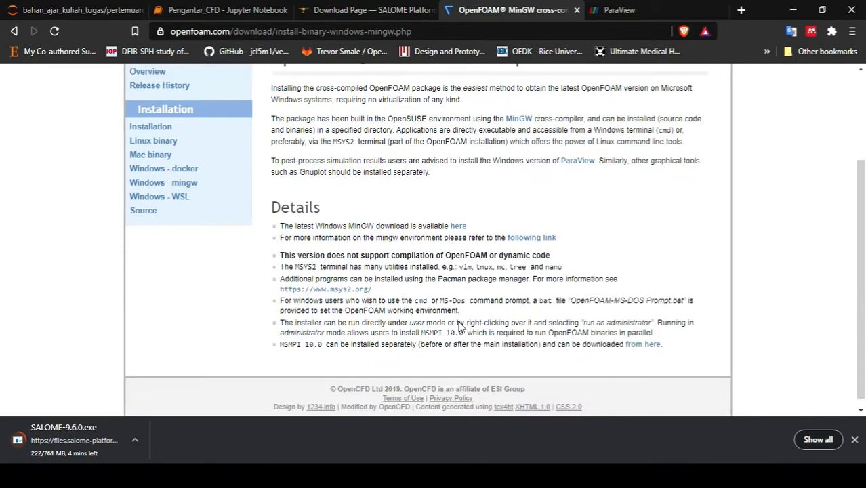
left_click(459, 228)
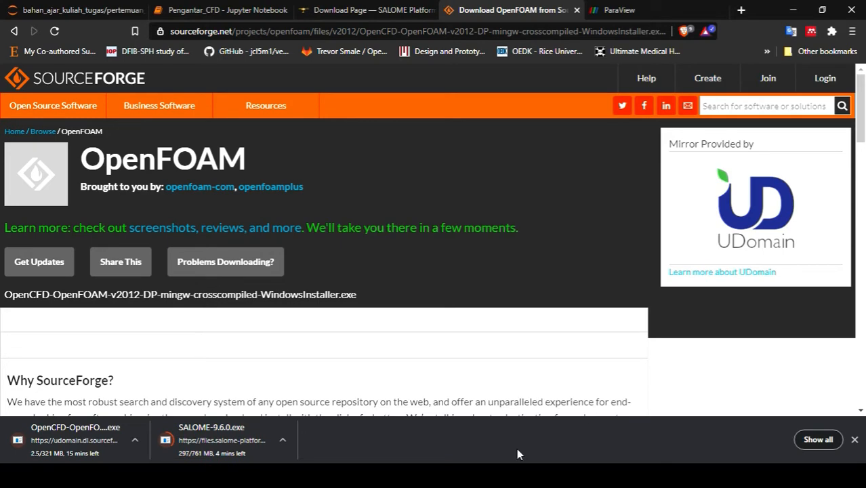
Open the download page of the ParaView site and set the version to v5.8
left_click(623, 8)
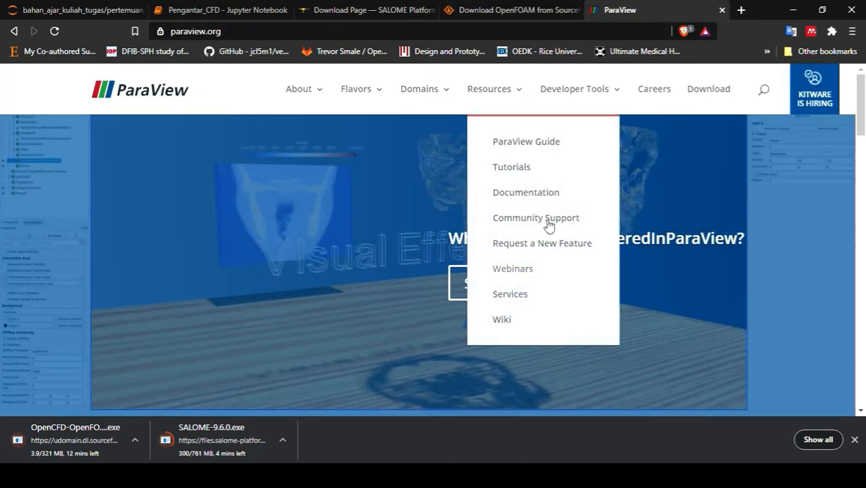
left_click(702, 94)
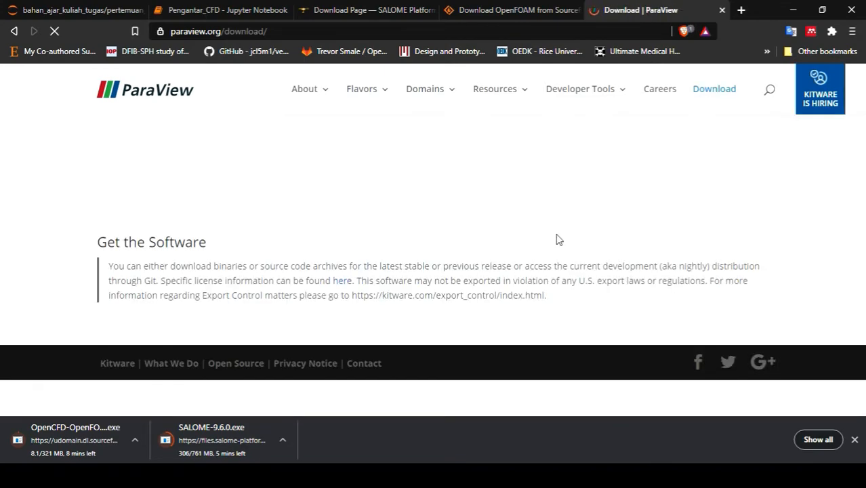
scroll(558, 239, "down", 3)
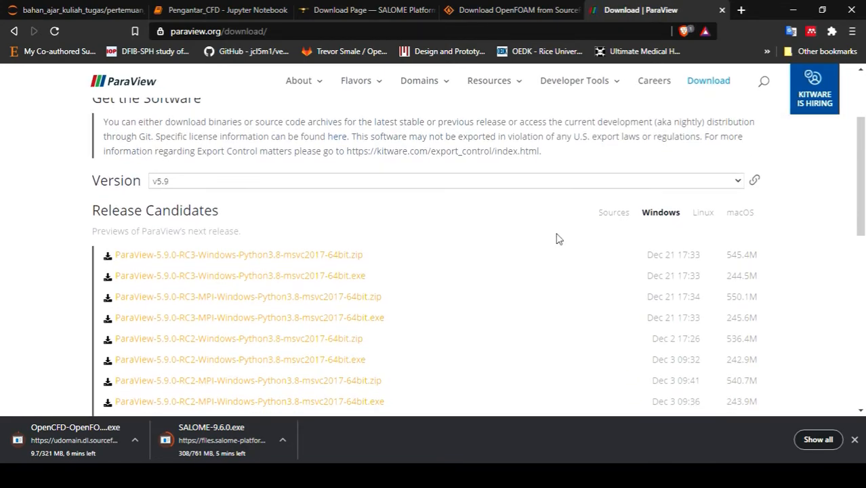
scroll(189, 206, "down", 2)
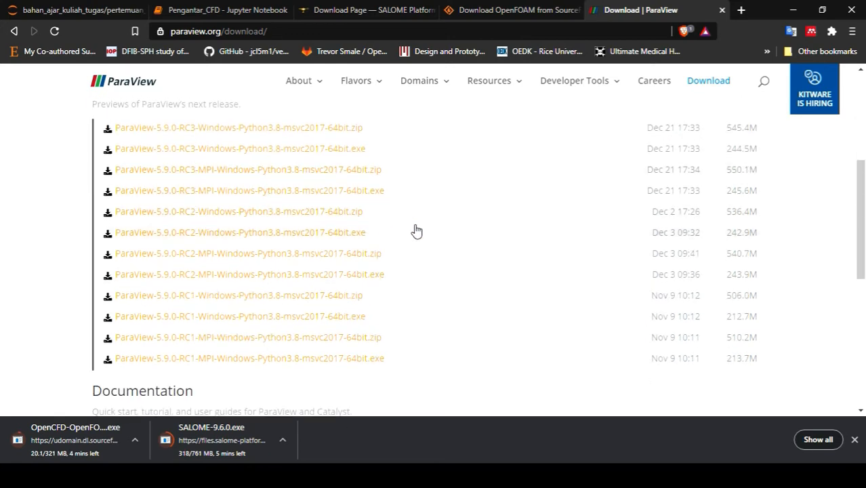
scroll(417, 232, "down", 2)
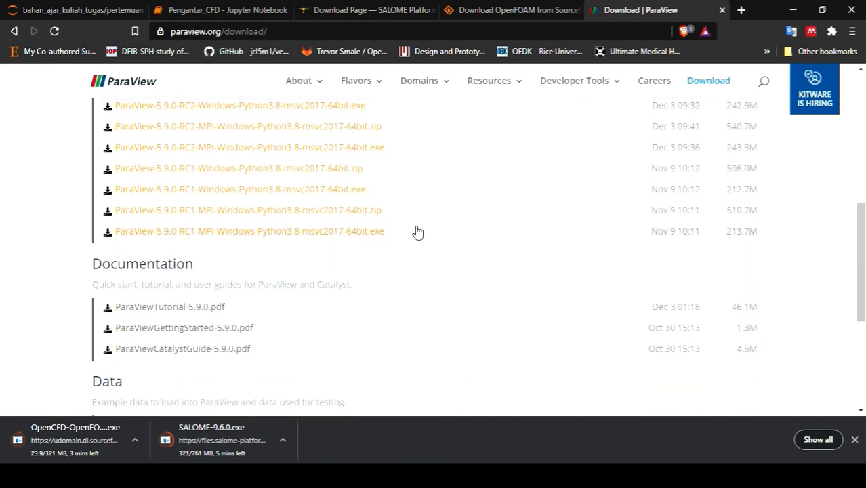
scroll(416, 233, "up", 5)
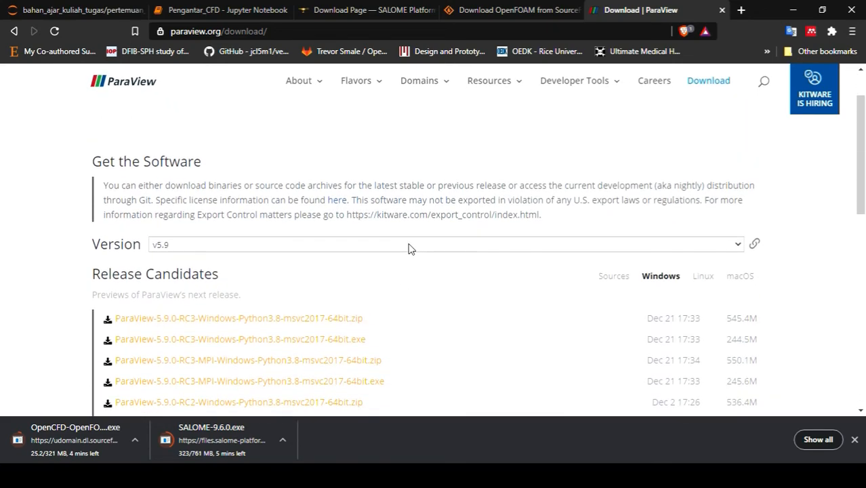
left_click(269, 54)
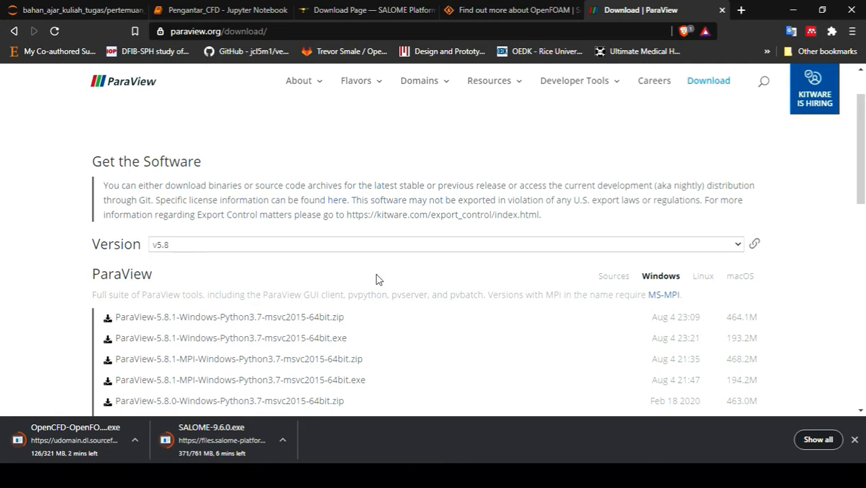
Download the Windows installer ParaView-5.8.1-MPI-Windows-Python3.7-msvc2015-64bit.exe and save it
scroll(422, 321, "down", 1)
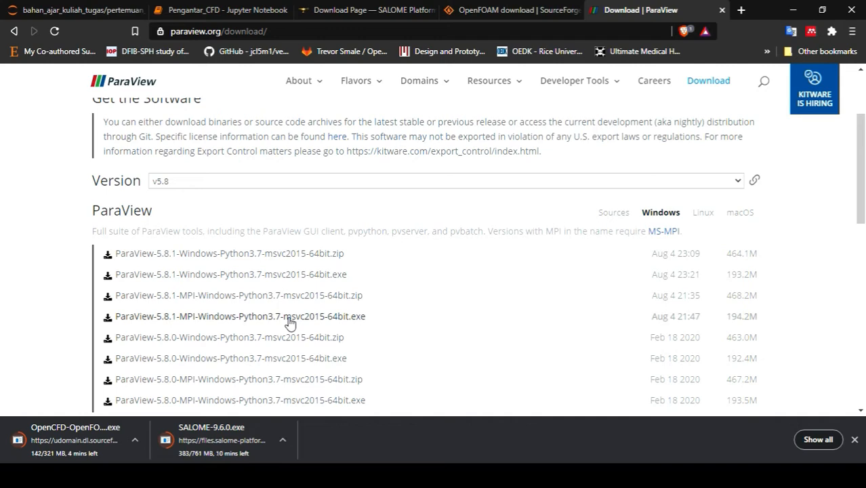
scroll(289, 323, "down", 1)
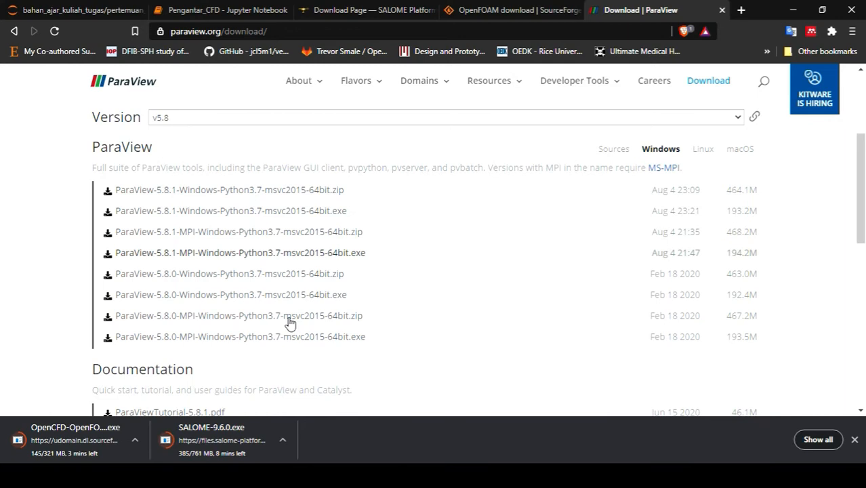
left_click(286, 258)
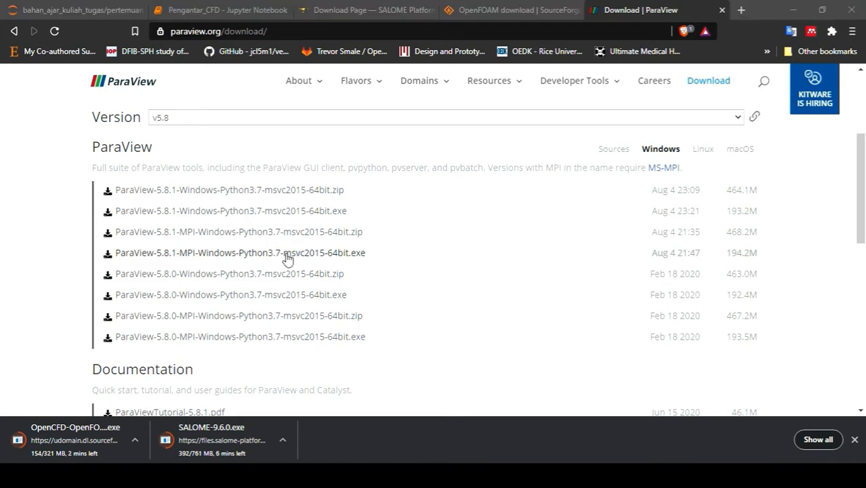
left_click(595, 411)
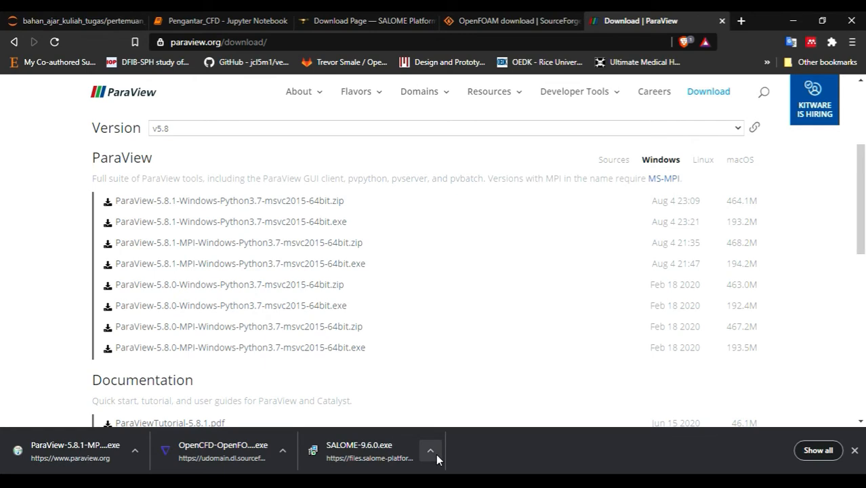
Switch to File Explorer and view the downloaded installers in the pertemuan_8 folder on drive D
mouse_move(257, 482)
left_click(188, 437)
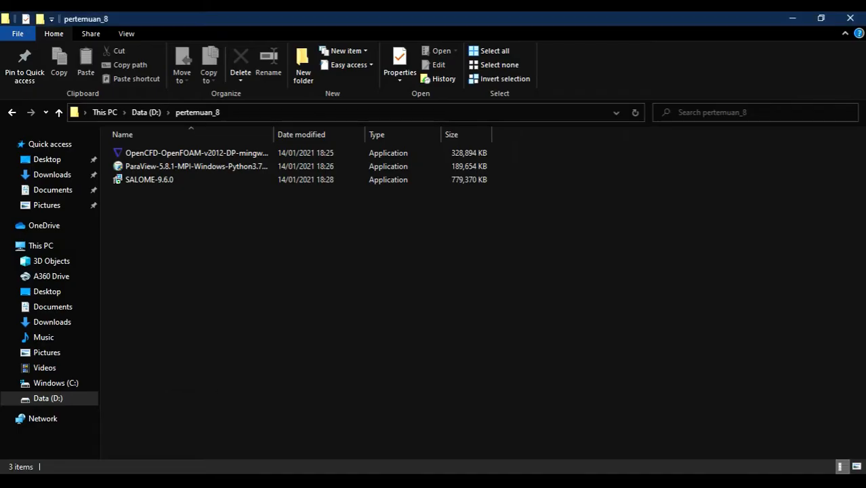
Run the SALOME-9.6.0 installer despite the SmartScreen block, with English as the setup language
left_click(156, 183)
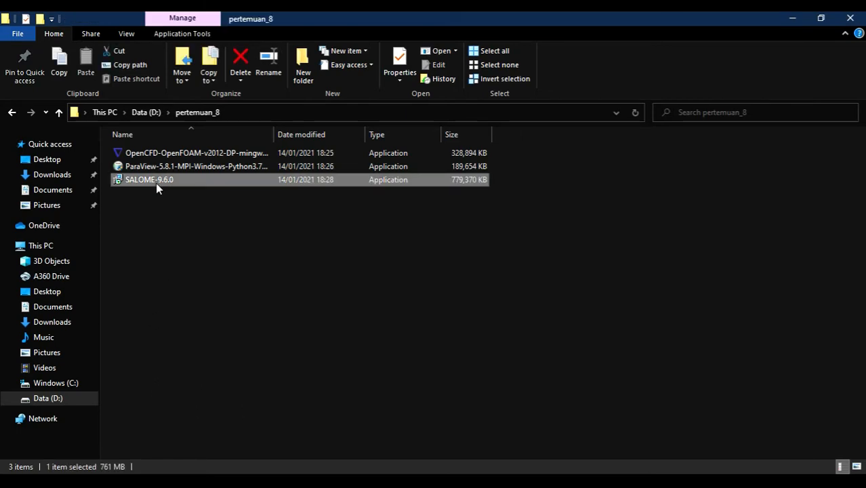
double_click(156, 183)
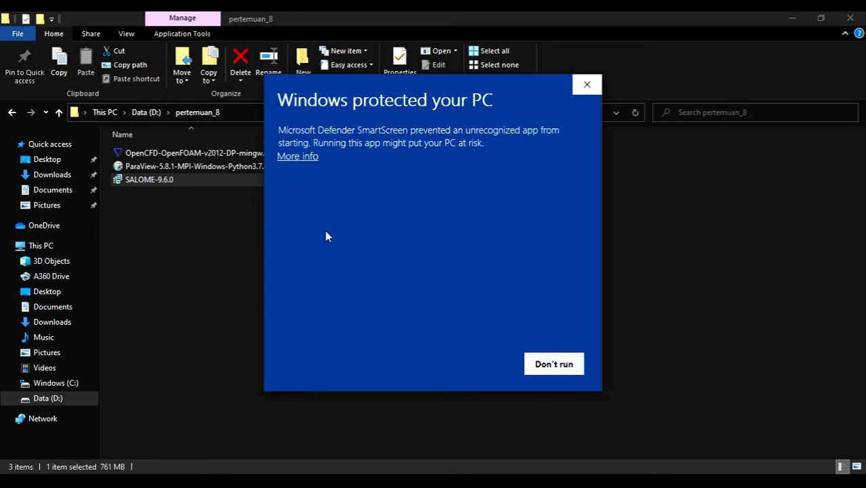
left_click(305, 157)
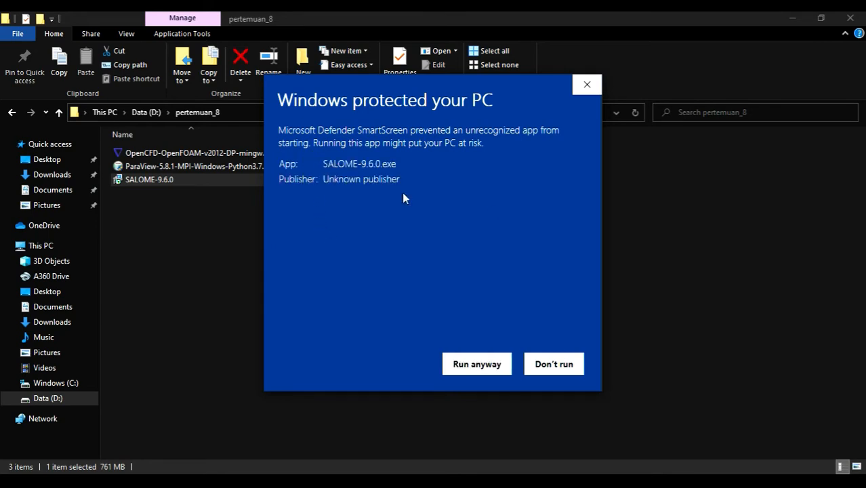
left_click(472, 365)
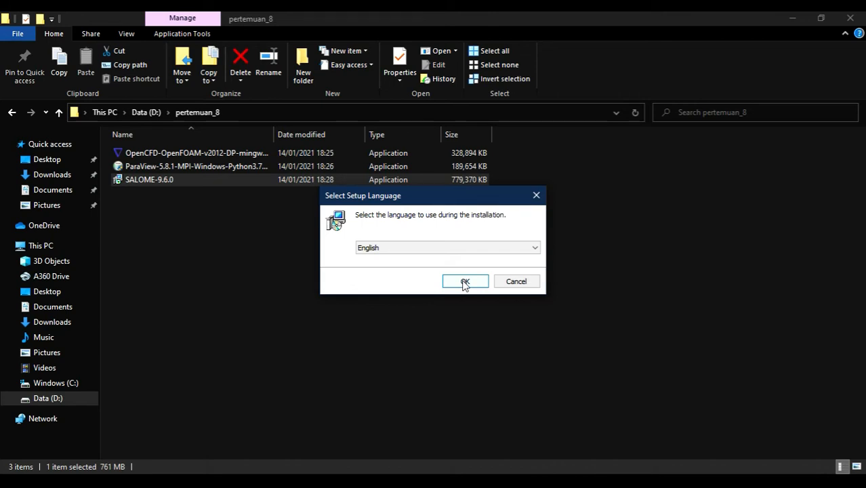
left_click(464, 282)
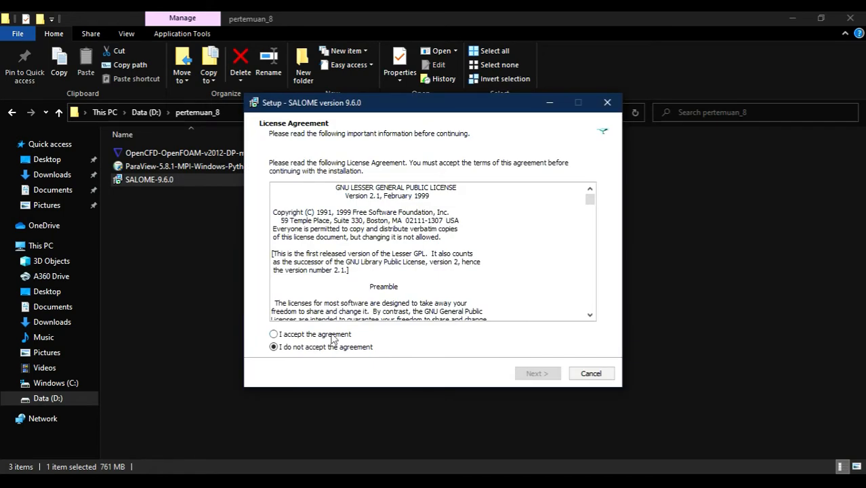
Accept the SALOME license agreement and keep C:\SALOME-9.6.0 as the destination folder
left_click(332, 337)
left_click(533, 374)
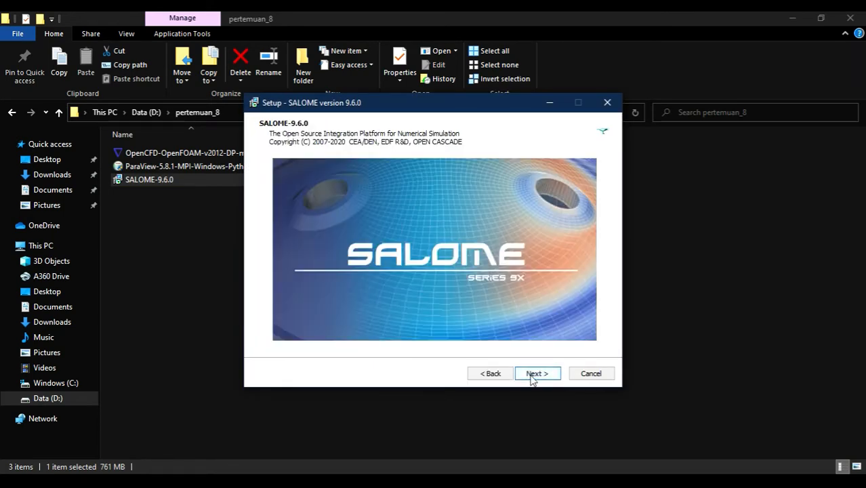
left_click(533, 375)
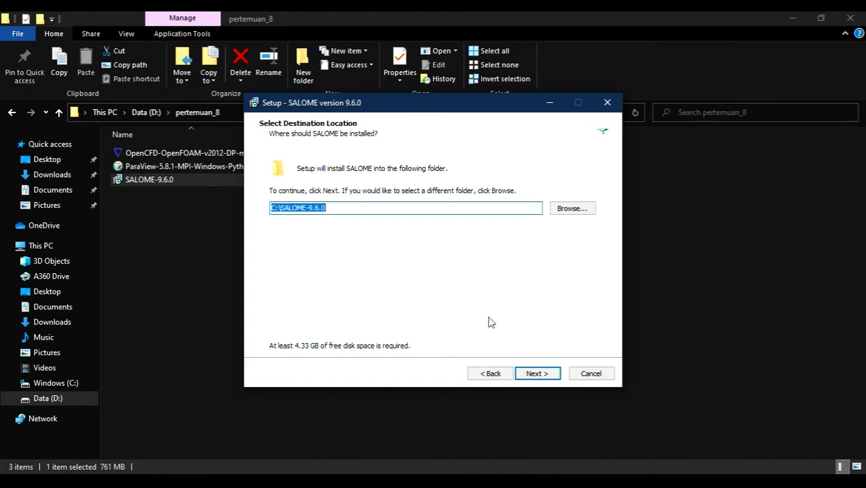
left_click(528, 374)
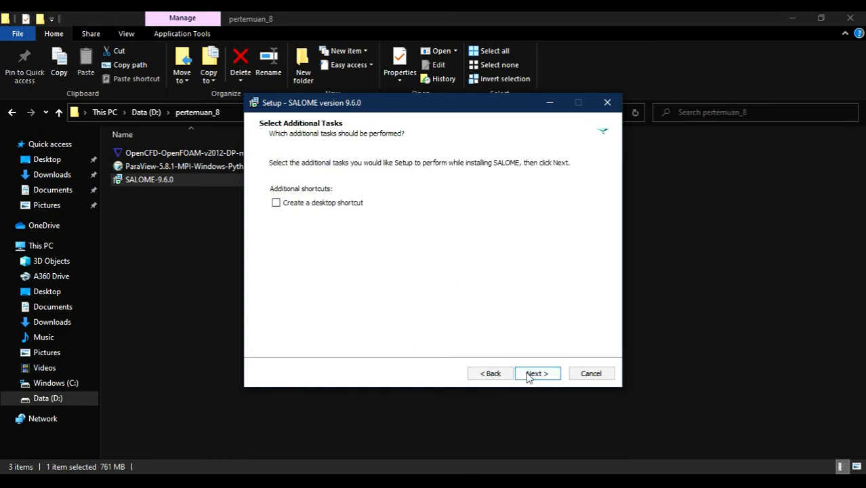
Enable the desktop shortcut option and start the SALOME installation
left_click(304, 205)
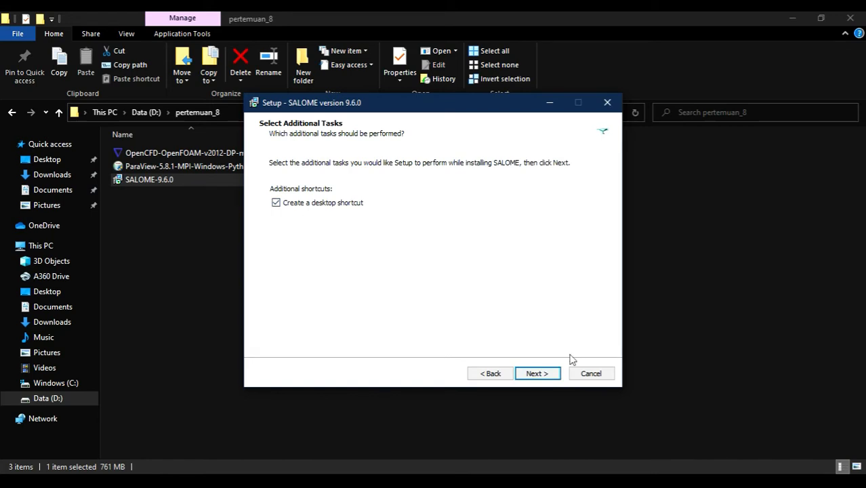
left_click(537, 375)
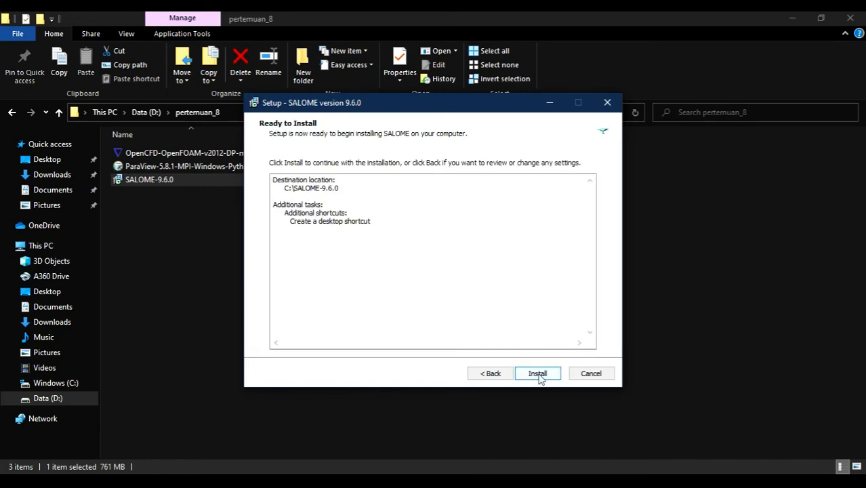
left_click(539, 377)
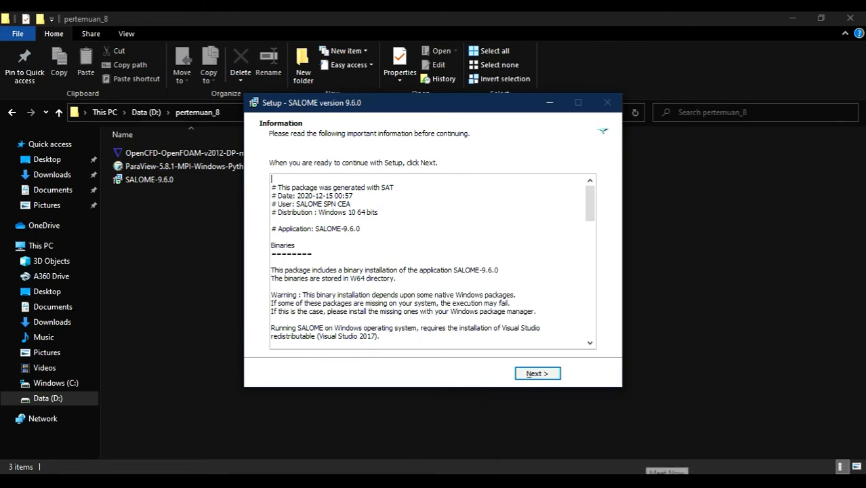
Continue past the setup information page and finish the SALOME setup with the Launch SALOME option enabled
left_click(459, 368)
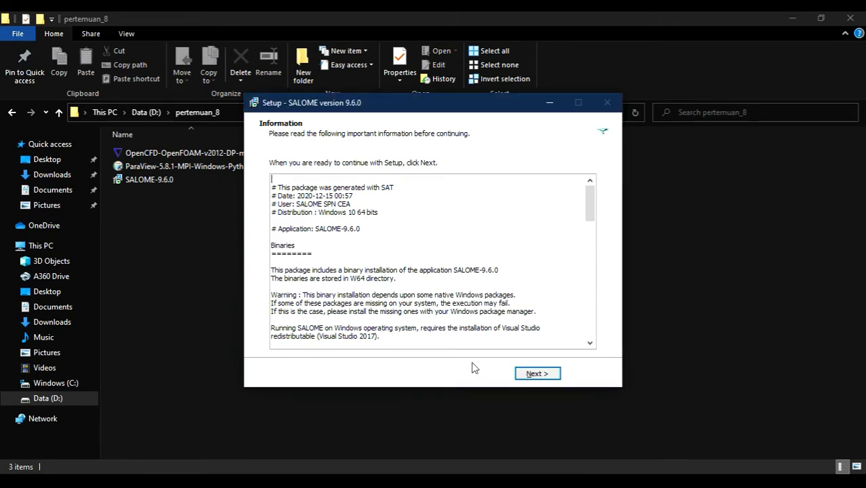
left_click(551, 377)
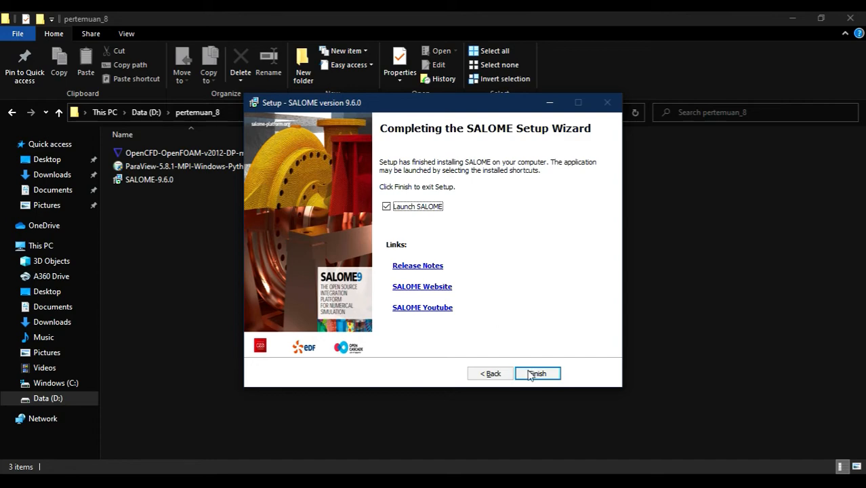
left_click(531, 371)
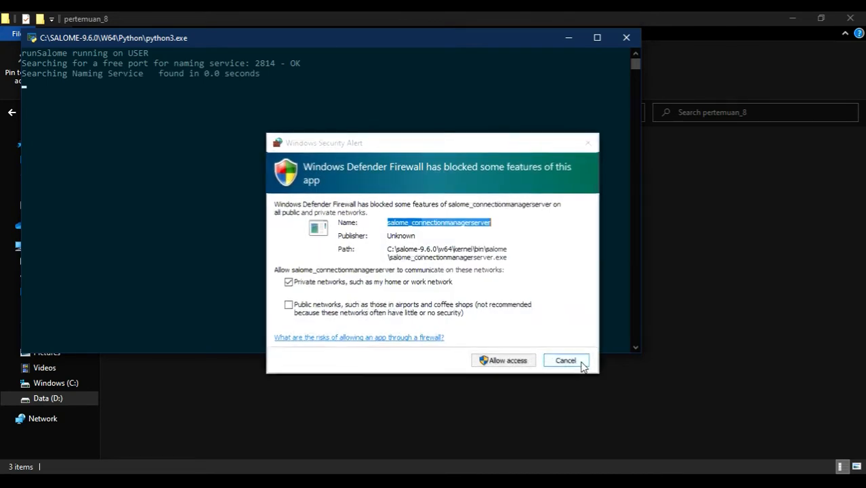
Allow salome_connectionmanagerserver, salome_session_server and omninames through the Windows firewall on private networks
left_click(507, 361)
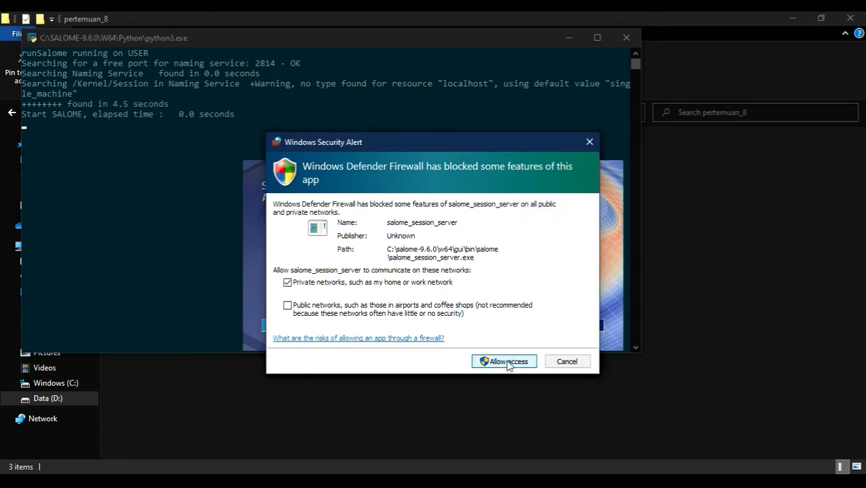
left_click(508, 363)
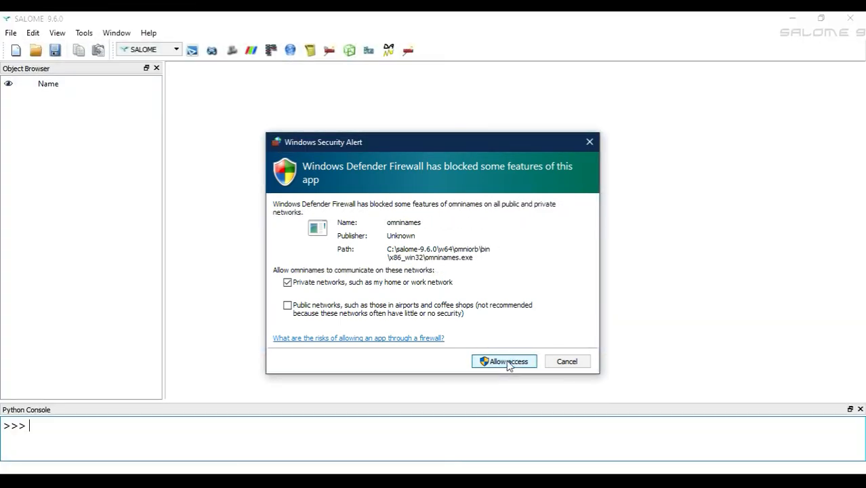
left_click(507, 362)
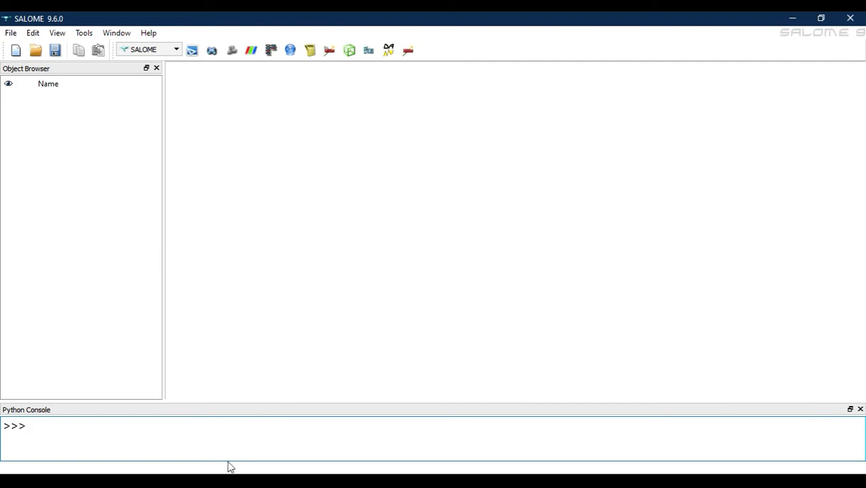
Switch back to the pertemuan_8 folder in File Explorer and allow salome_launcherserver through the firewall on private networks
mouse_move(210, 482)
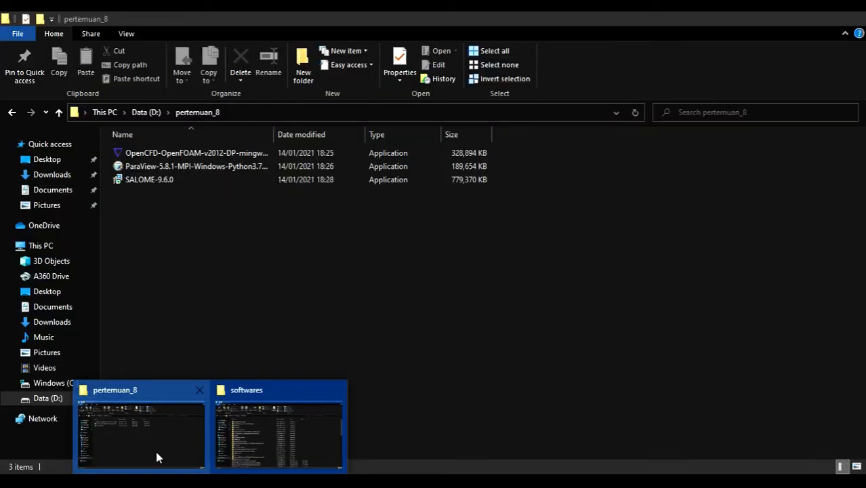
left_click(157, 456)
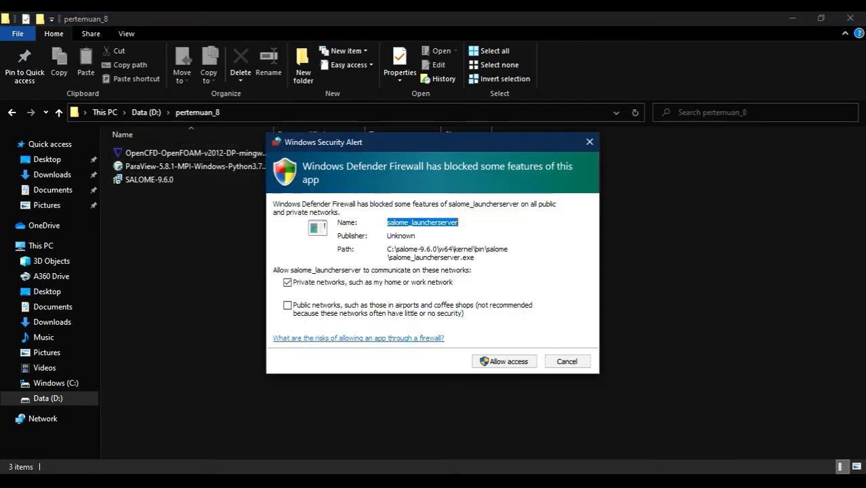
left_click(495, 365)
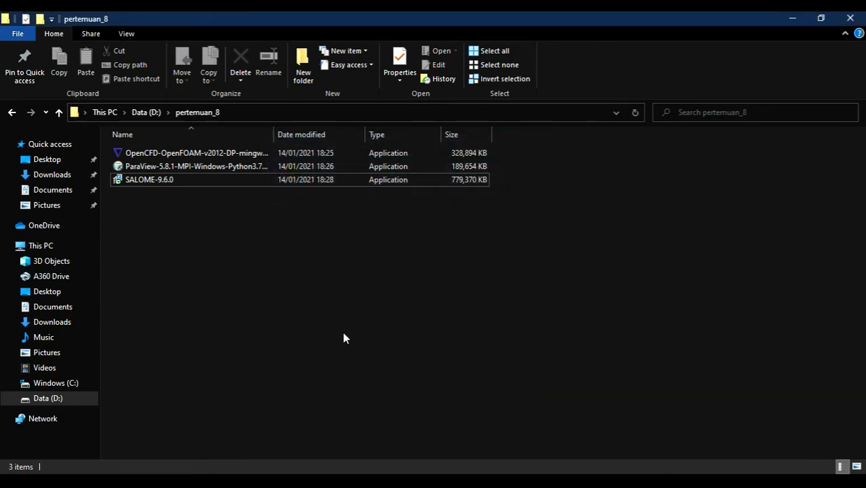
double_click(195, 155)
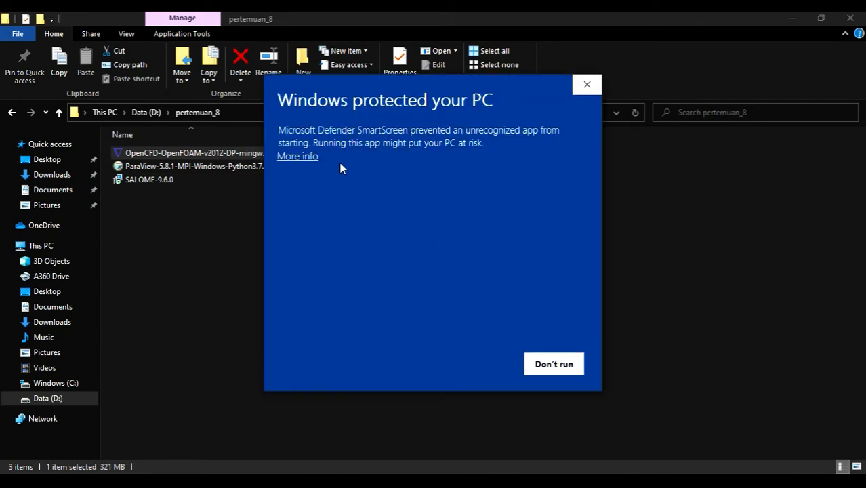
left_click(311, 160)
left_click(474, 362)
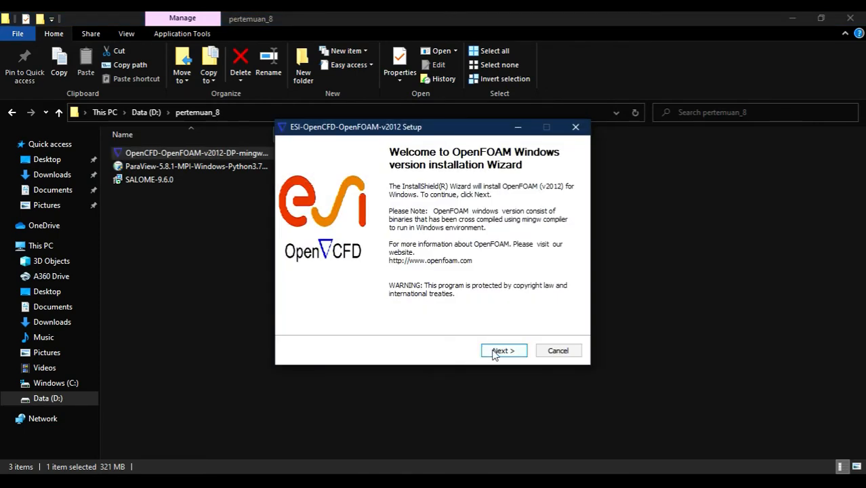
left_click(501, 350)
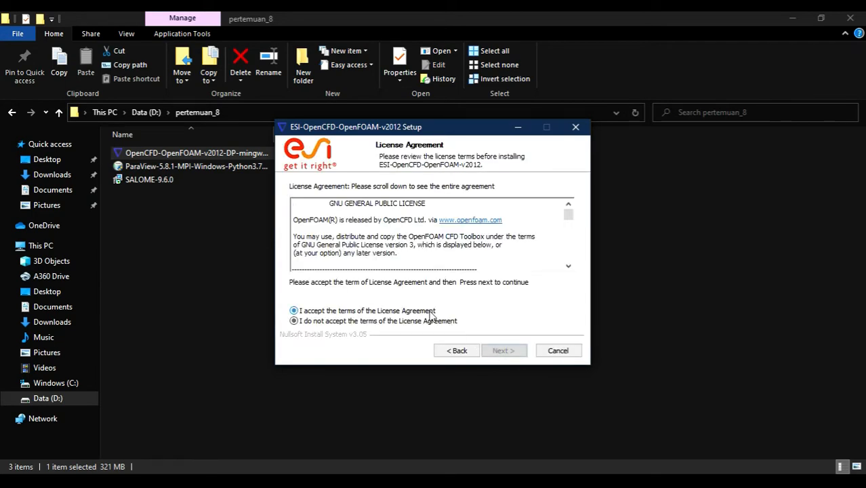
left_click(428, 312)
left_click(495, 345)
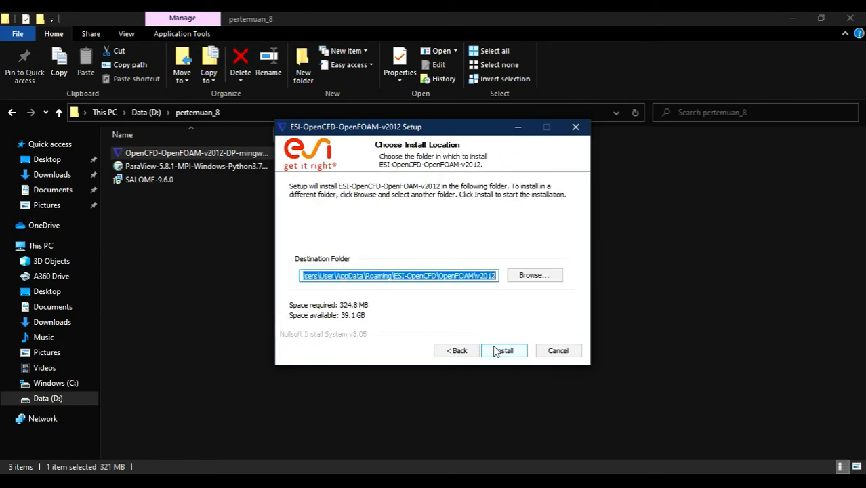
left_click(558, 350)
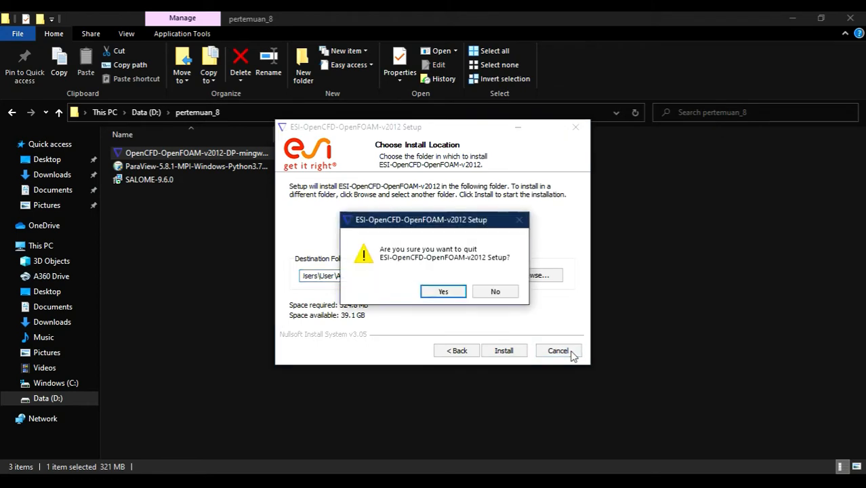
left_click(443, 291)
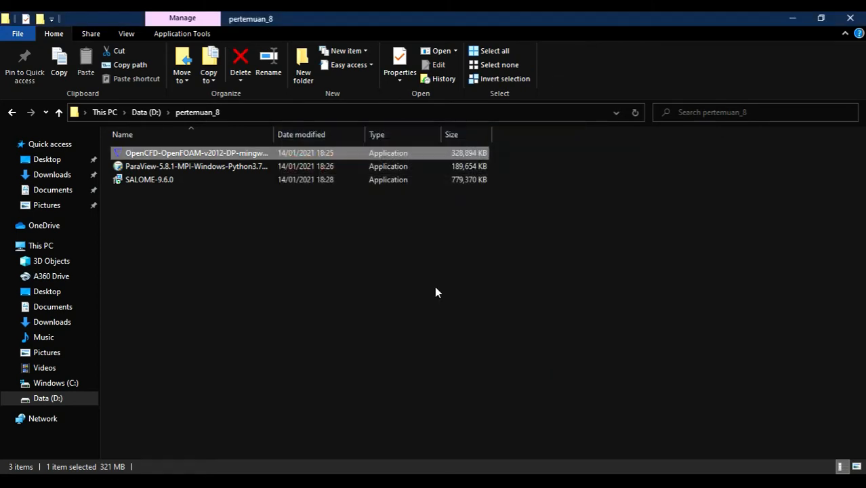
Run the OpenFOAM v2012 installer as administrator, accept the license and install it into C:\Program Files\ESI-OpenCFD\OpenFOAM\v2012
right_click(154, 150)
left_click(113, 173)
left_click(503, 350)
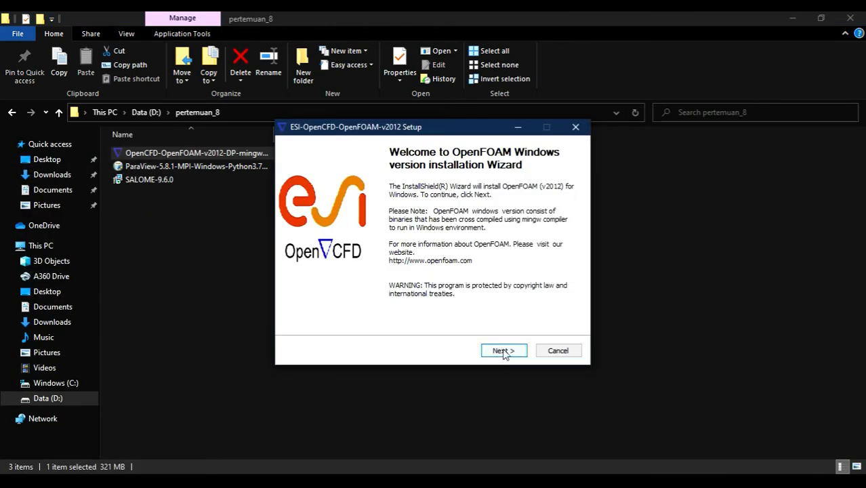
left_click(400, 311)
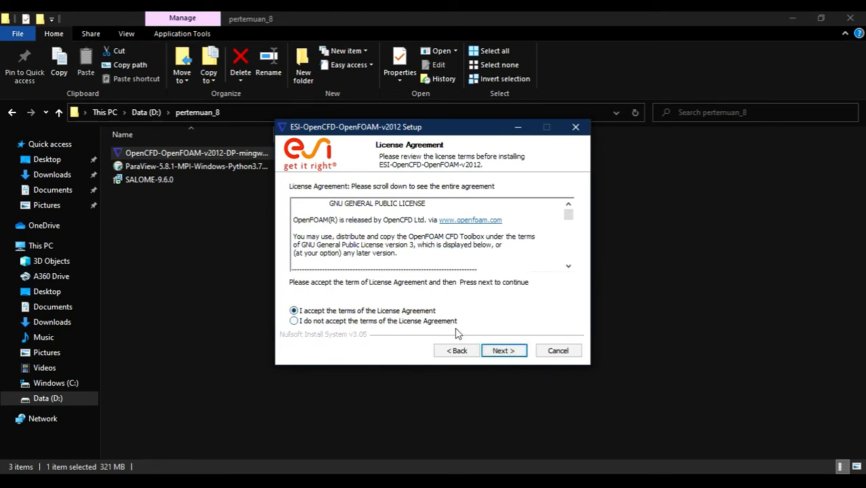
left_click(506, 350)
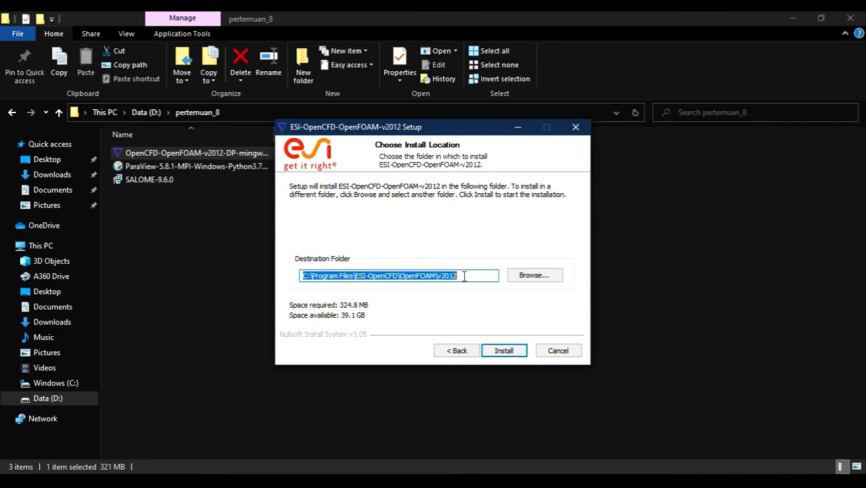
left_click(502, 351)
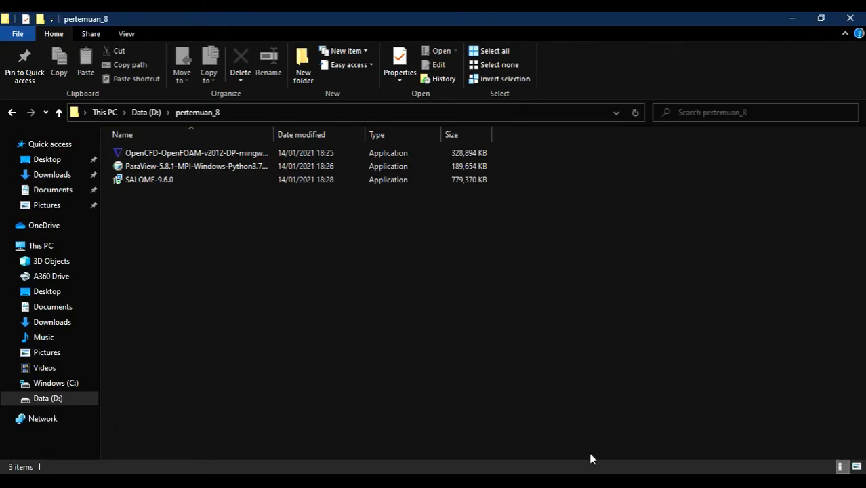
Agree to install MSMPI, upgrade the existing MPI to version 10.0.12498 by uninstalling the old one, and bring up the Microsoft MPI setup wizard
left_click(633, 481)
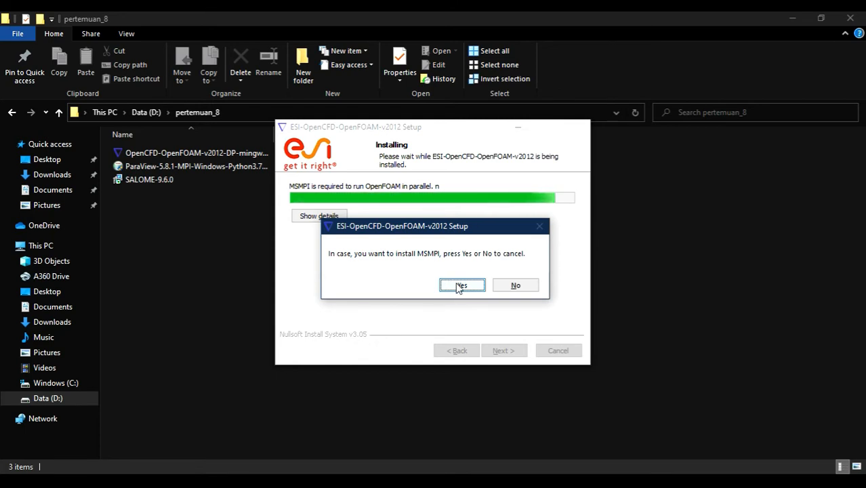
left_click(460, 287)
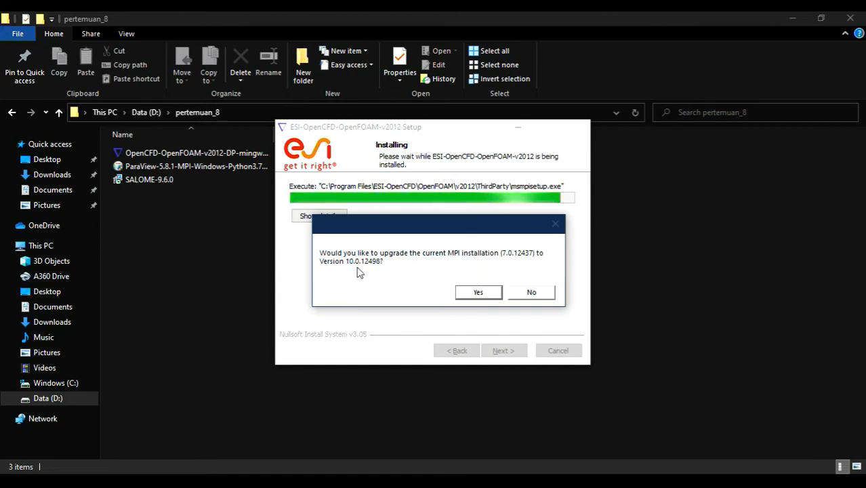
left_click(477, 292)
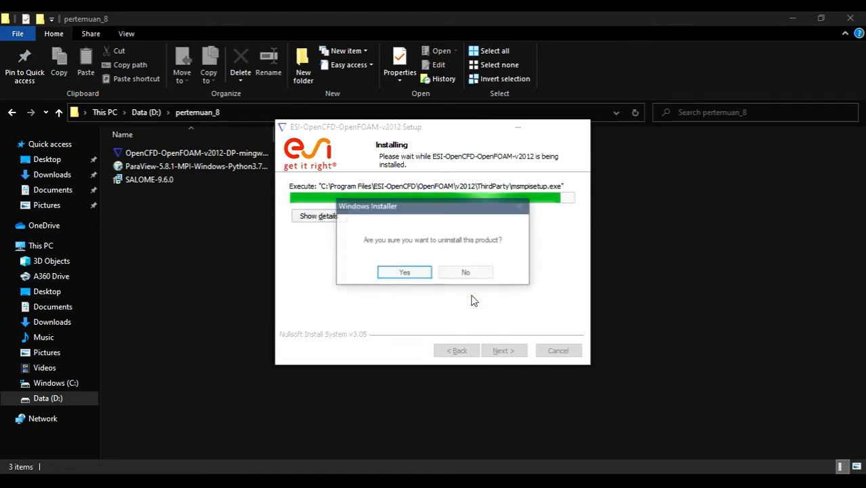
left_click(404, 273)
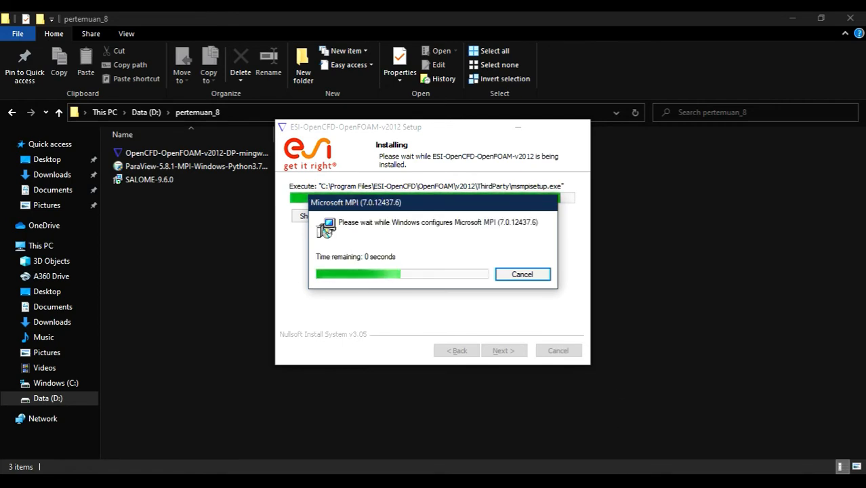
left_click(633, 485)
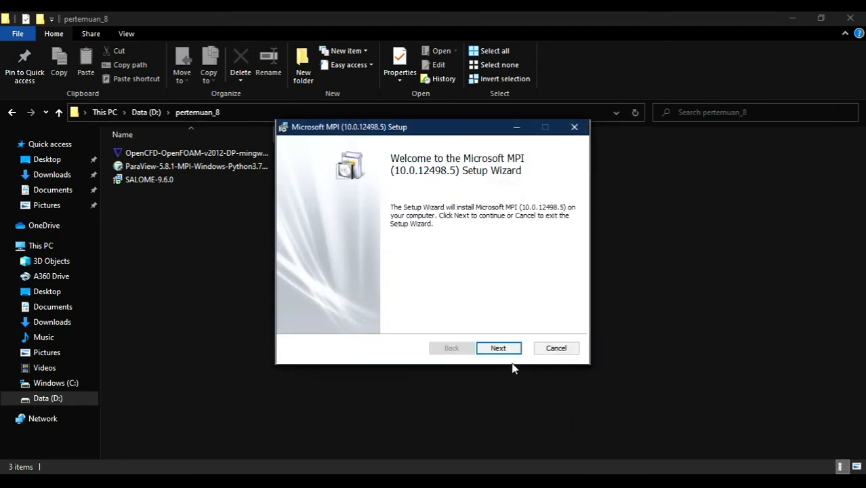
Install Microsoft MPI into C:\Program Files\Microsoft MPI\ with the license accepted, and finish both the MPI and OpenFOAM-v2012 setups
left_click(499, 349)
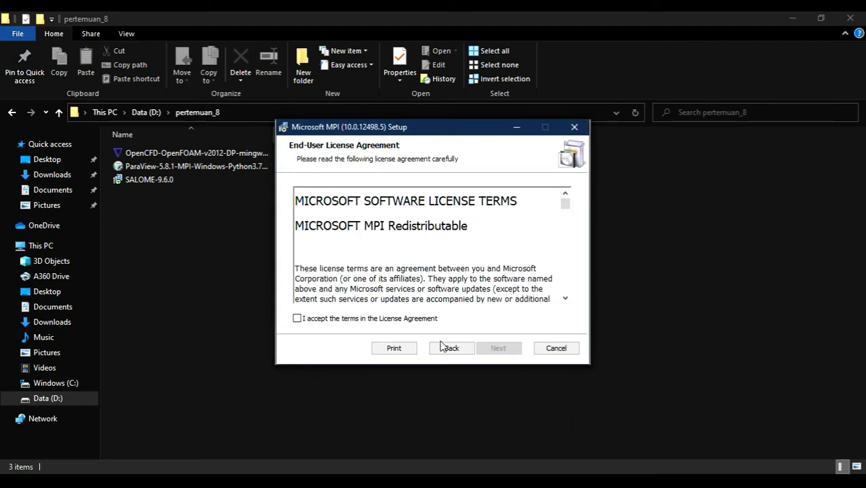
left_click(393, 319)
left_click(499, 349)
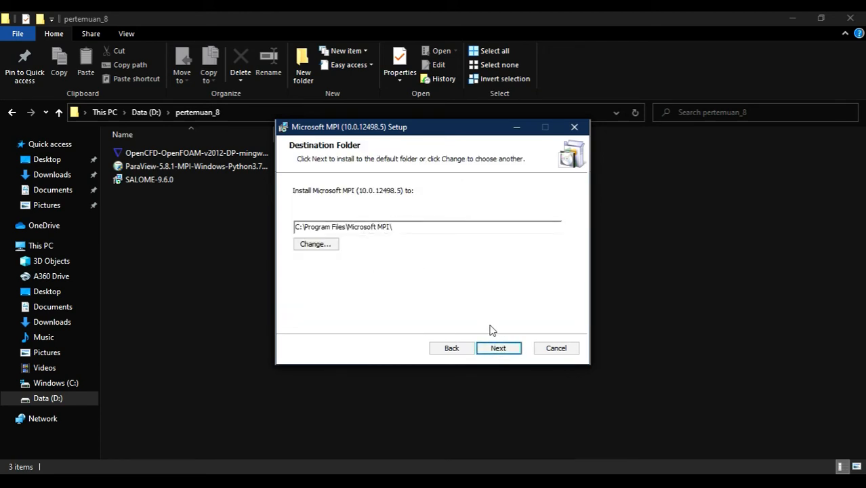
left_click(500, 348)
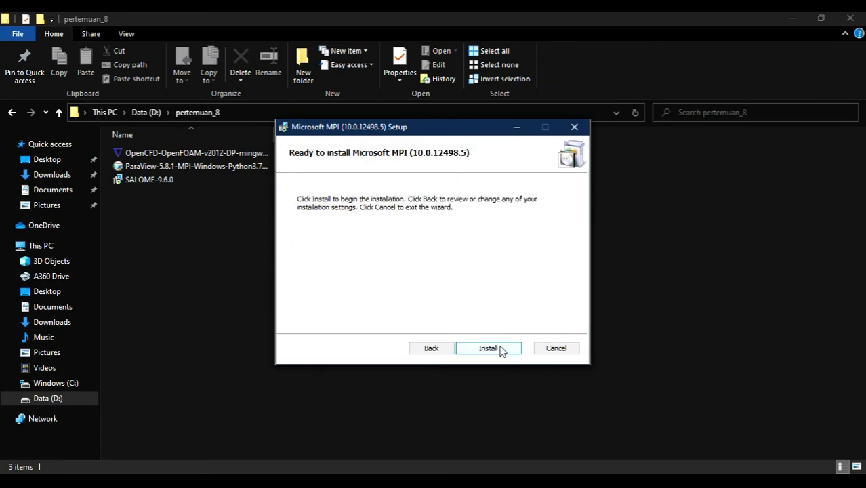
left_click(499, 349)
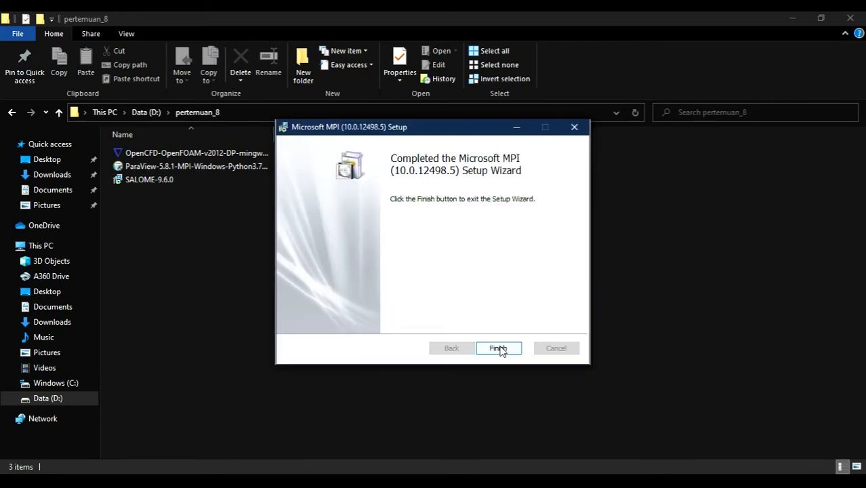
left_click(499, 349)
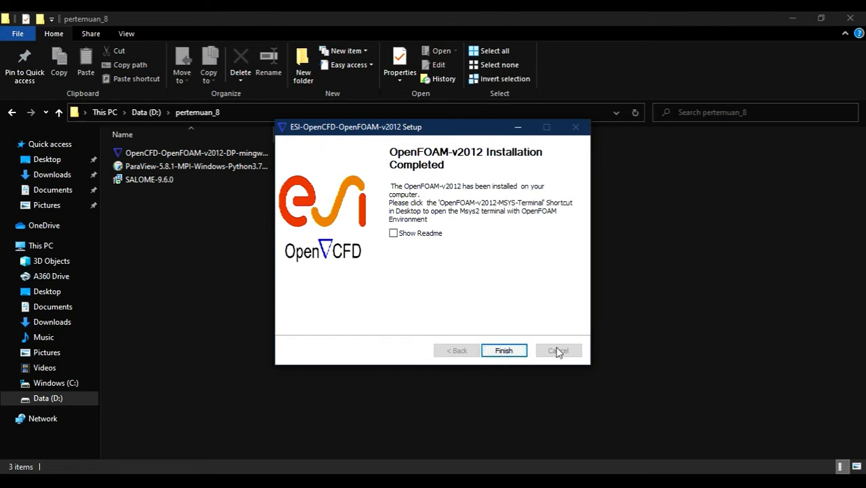
left_click(505, 351)
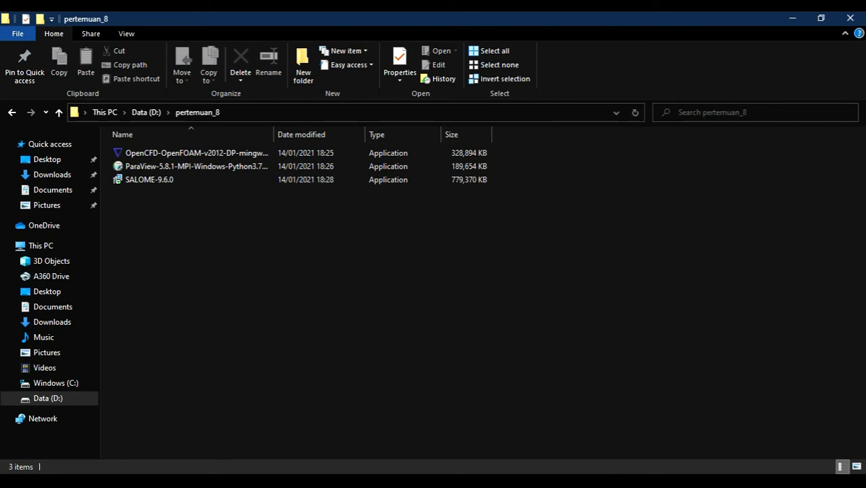
Launch the ParaView 5.8.1 installer from the pertemuan_8 folder and let it run despite the SmartScreen block
left_click(425, 343)
double_click(175, 169)
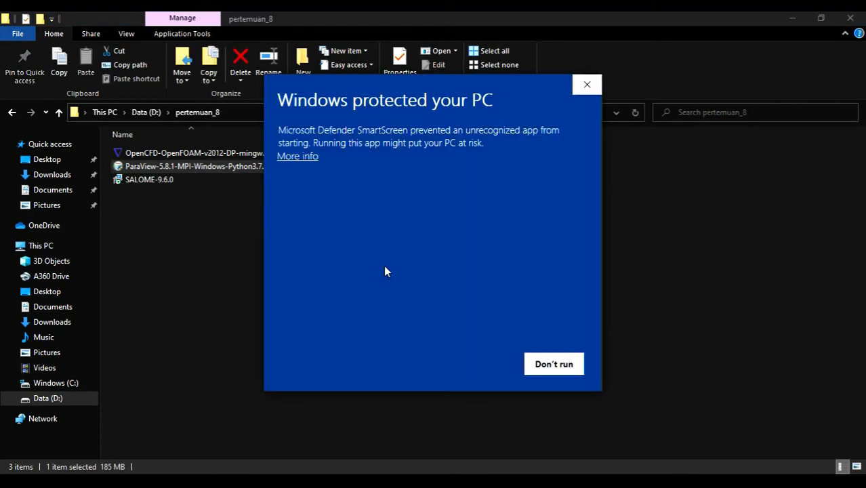
left_click(305, 161)
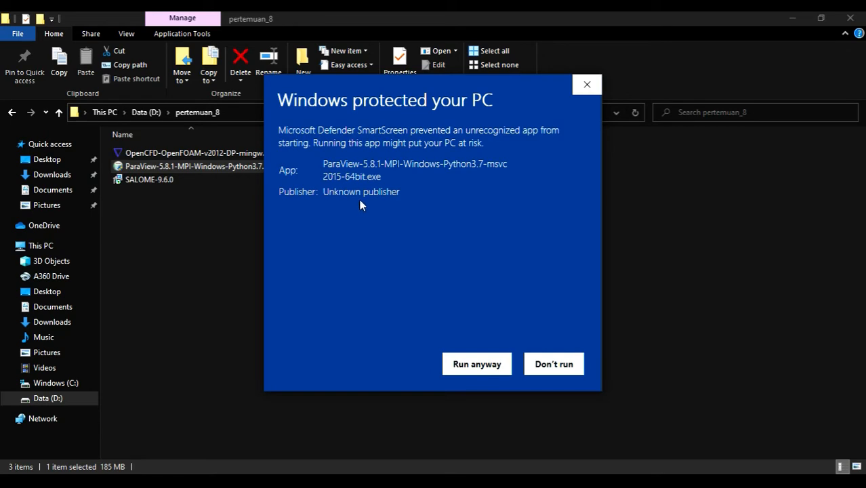
left_click(459, 366)
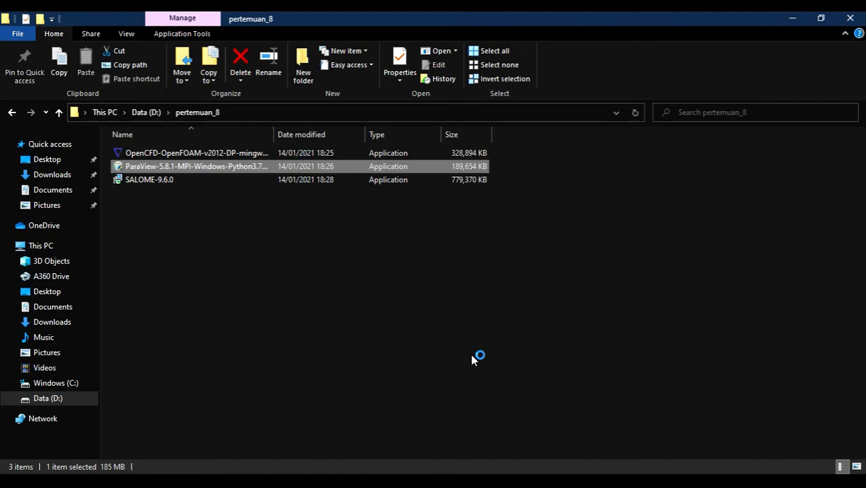
Accept the ParaView license, keep the default destination and Start Menu folders, and install the runtime and superbuild components
left_click(498, 353)
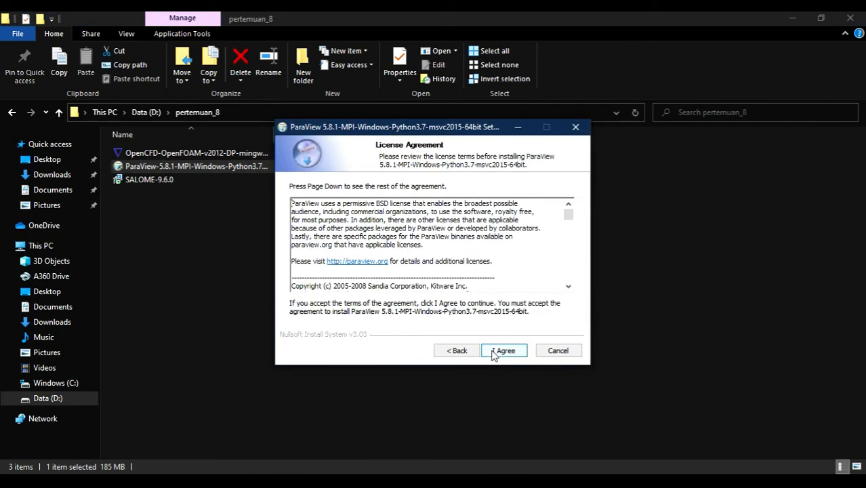
left_click(503, 351)
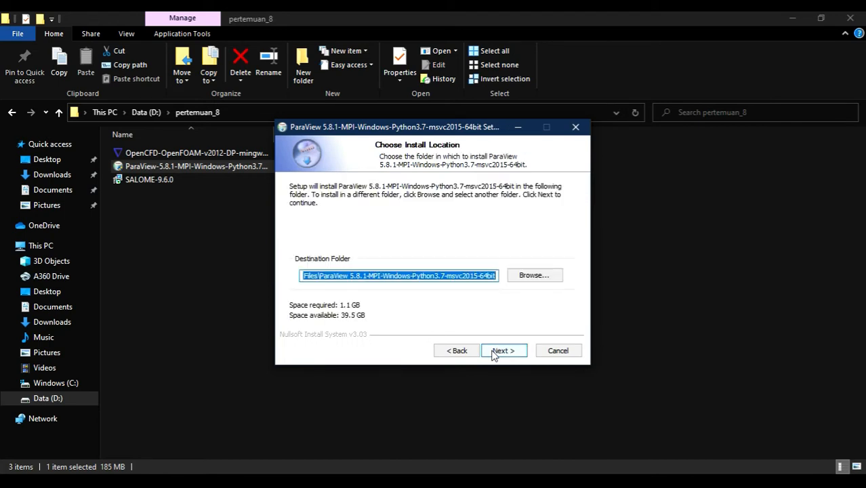
left_click(494, 354)
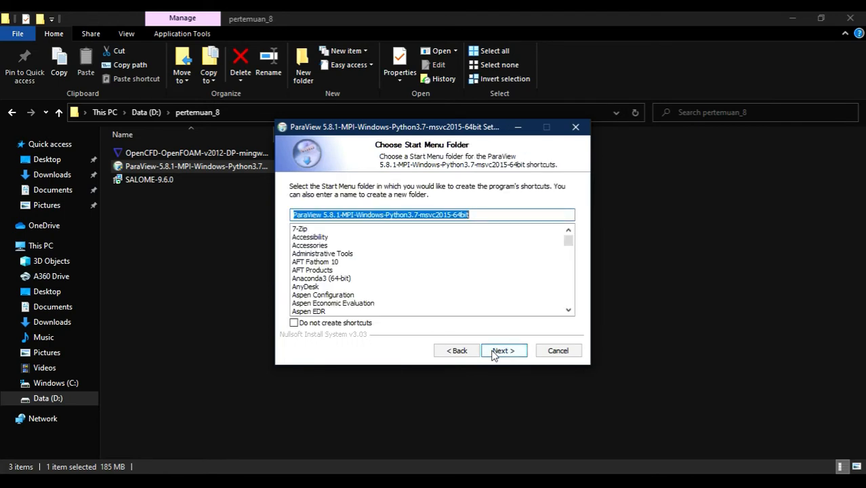
left_click(494, 354)
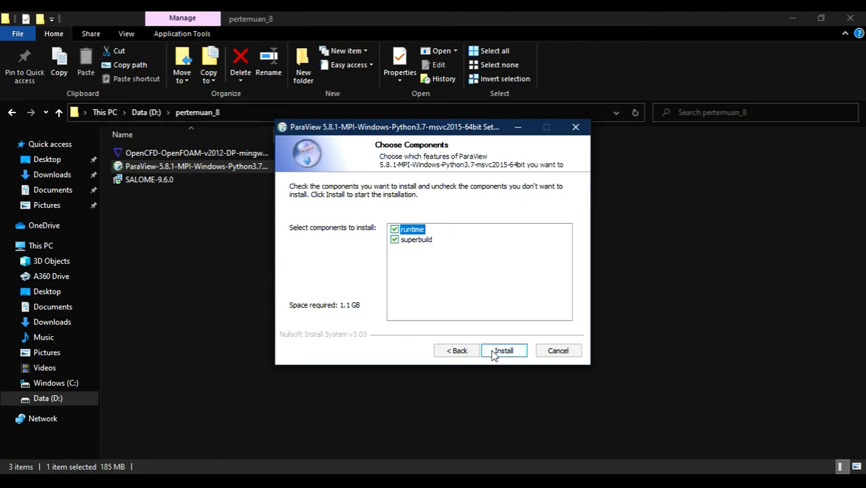
left_click(494, 353)
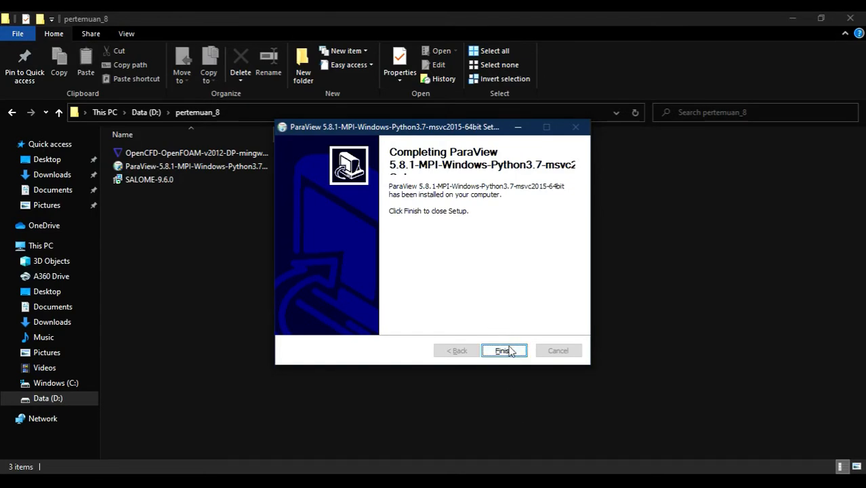
left_click(504, 350)
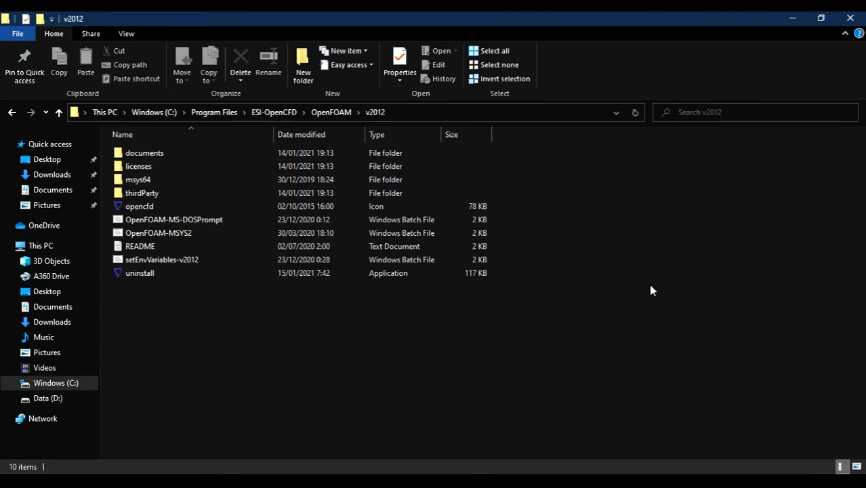
left_click(633, 482)
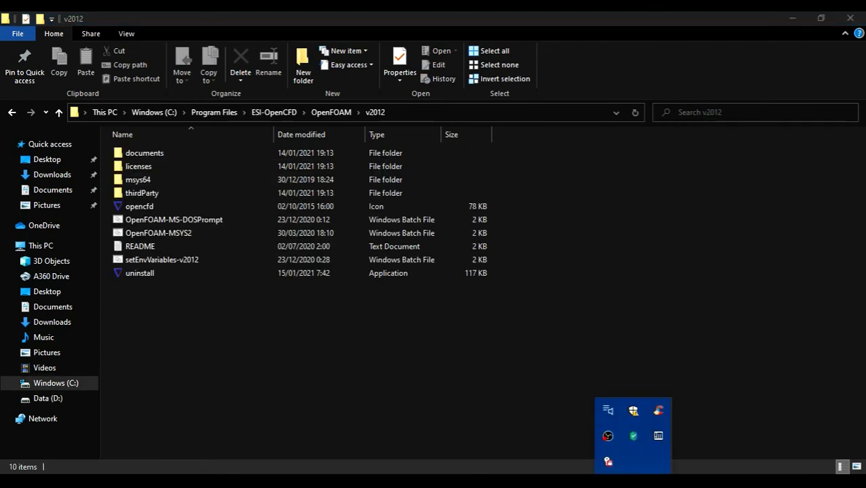
left_click(548, 420)
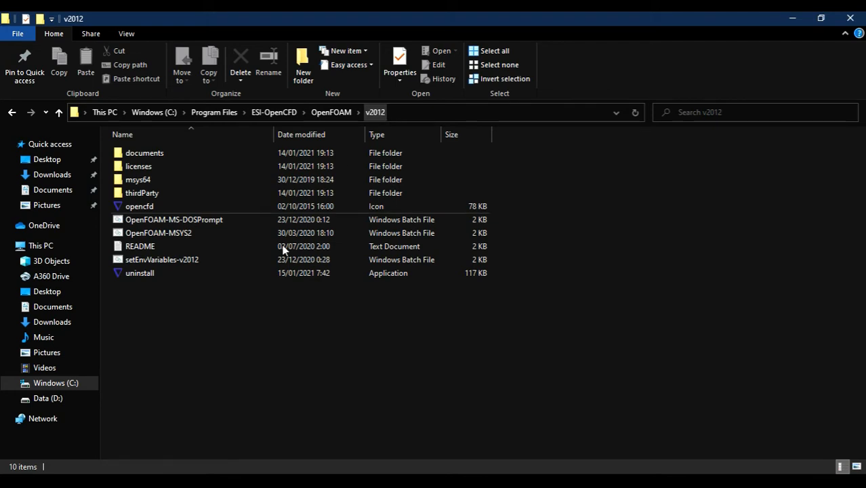
Locate OpenFOAM-MSYS2 in the v2012 folder, check the desktop for the OpenFOAM shortcut and return to the folder
left_click(185, 234)
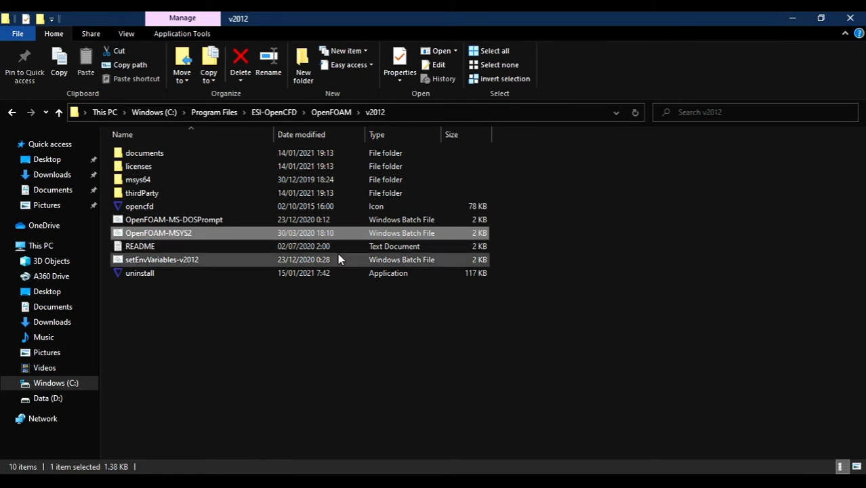
left_click(790, 22)
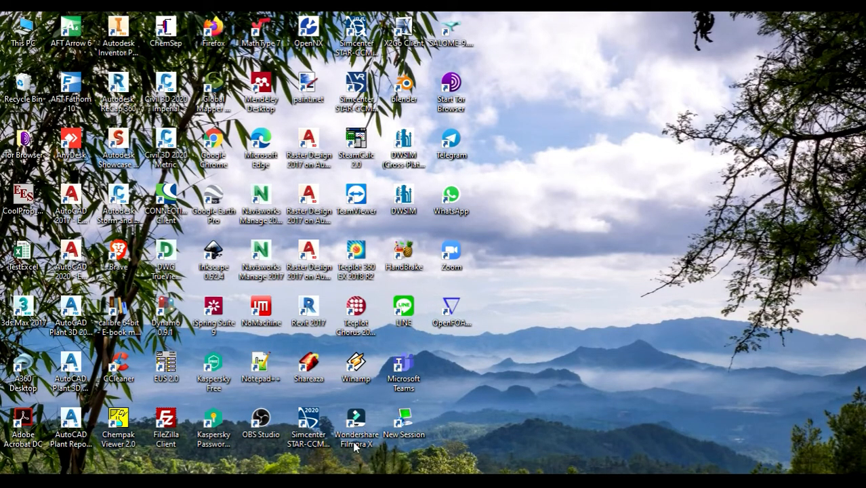
key("alt+Tab")
Open the README file in Notepad and examine its notes on MSYS2, MSMPI, ParaView and useful shortcuts
double_click(158, 247)
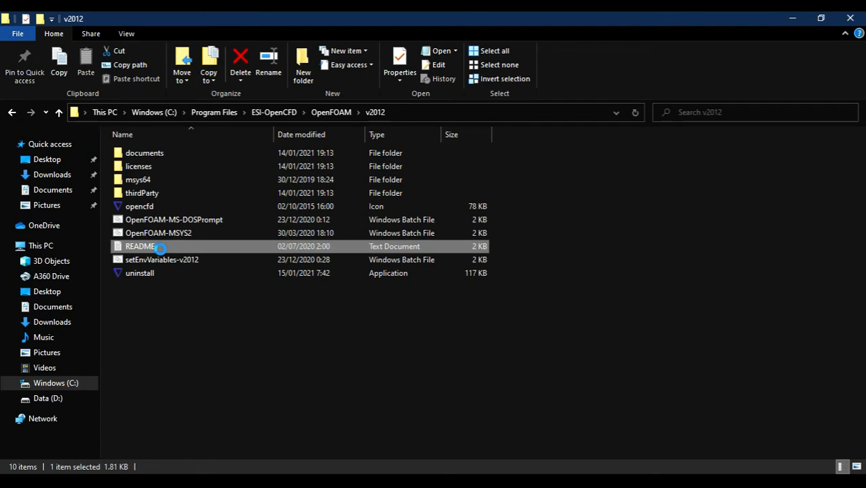
right_click(160, 251)
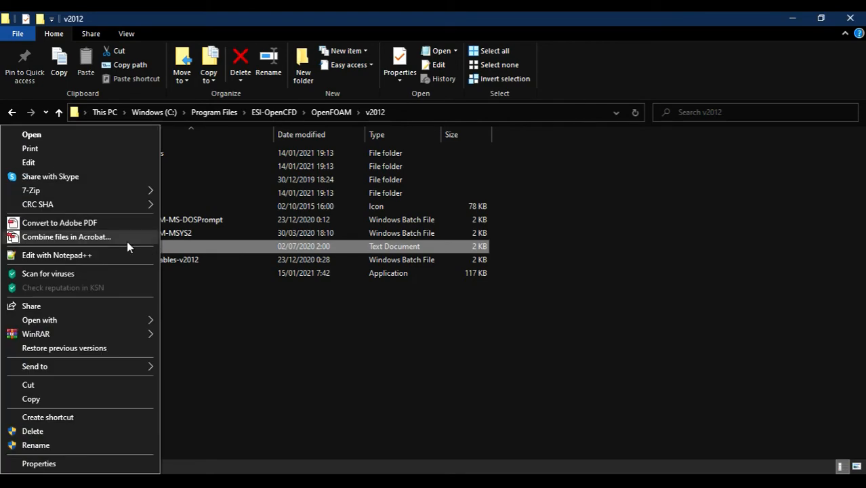
left_click(139, 163)
left_click(718, 73)
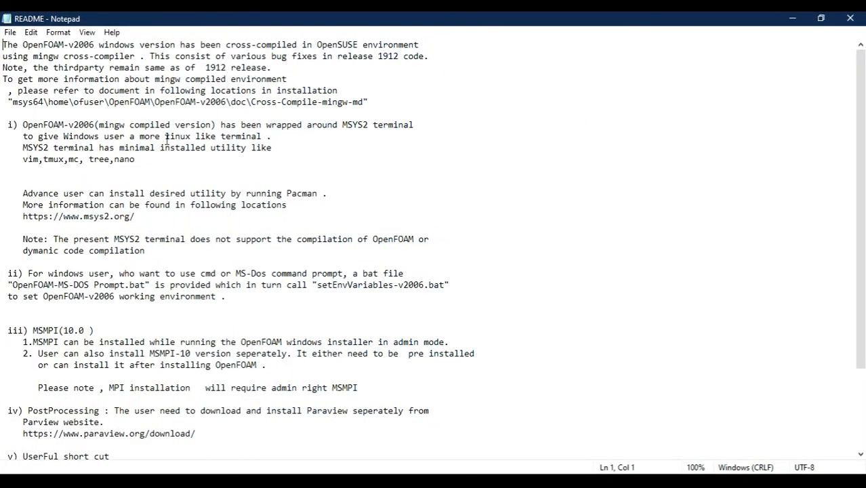
scroll(113, 333, "down", 3)
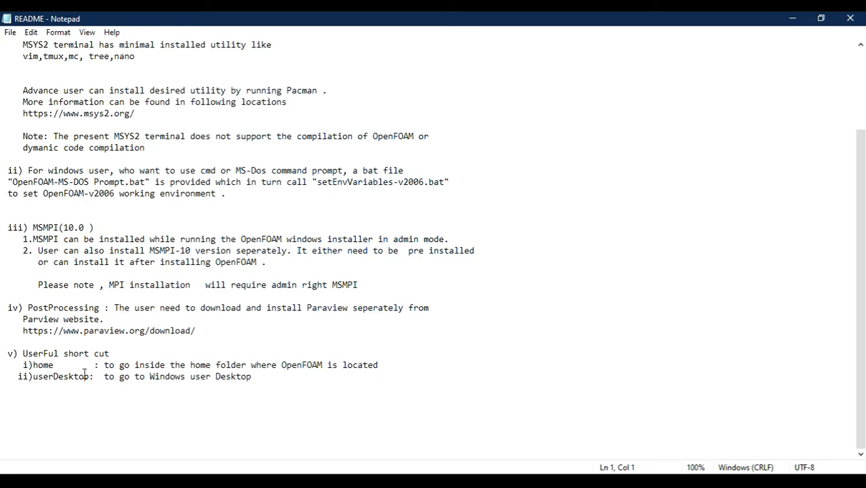
scroll(91, 347, "up", 3)
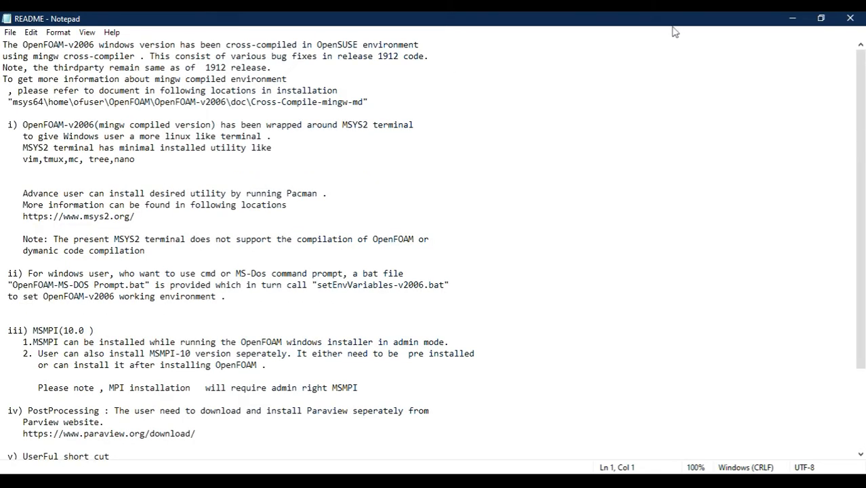
scroll(287, 298, "down", 2)
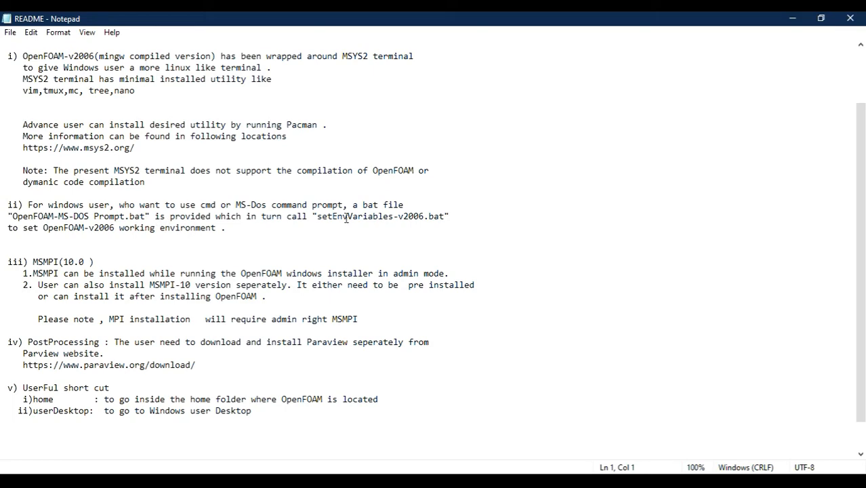
scroll(144, 215, "up", 2)
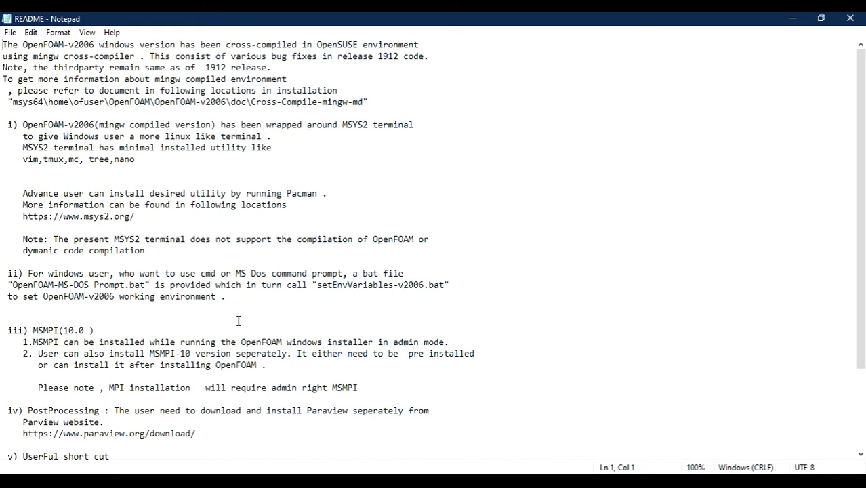
scroll(366, 292, "down", 1)
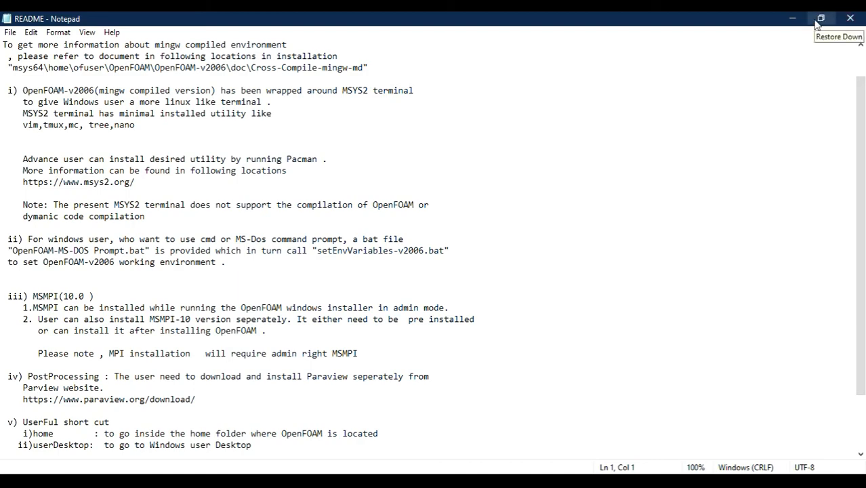
left_click(791, 19)
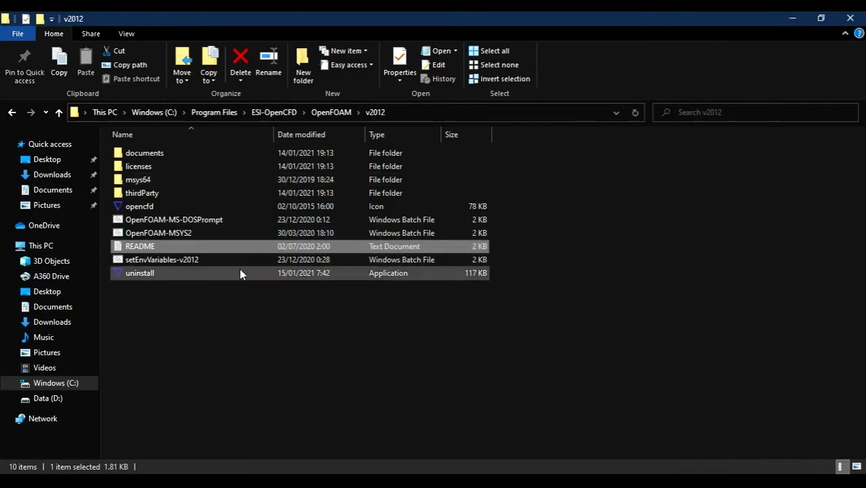
Launch the OpenFOAM-MSYS2 batch file from the v2012 folder and maximize its terminal window
left_click(202, 232)
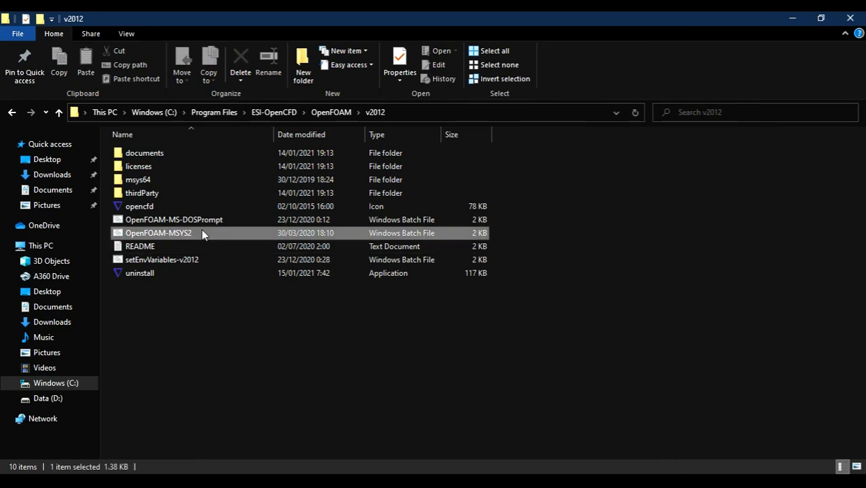
double_click(284, 234)
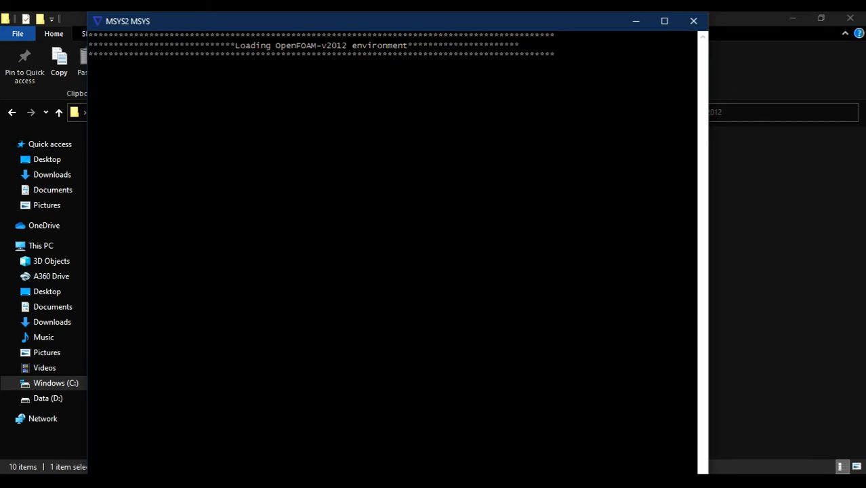
left_click(664, 21)
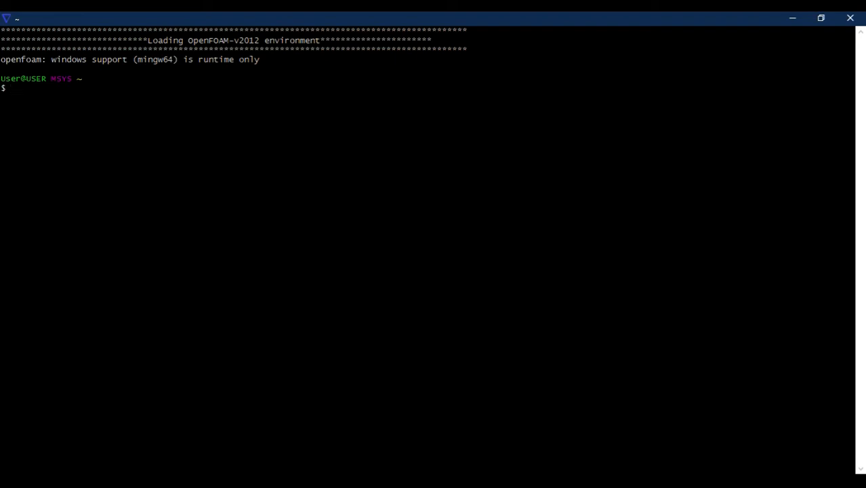
List the contents of the home directory with ls and change into the OpenFOAM directory
type("ls")
key("Return")
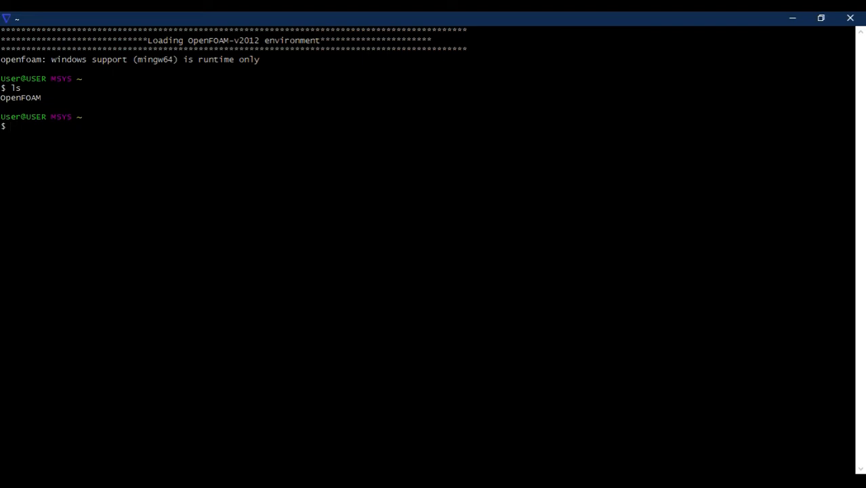
type("cd op")
key("Tab")
key("Return")
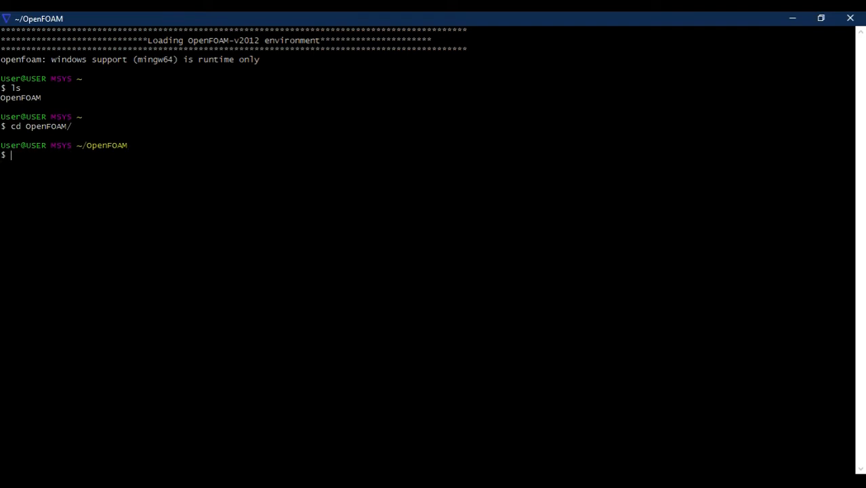
List the contents of the OpenFOAM directory with ls and change into OpenFOAM-v2012
type("ls")
key("Return")
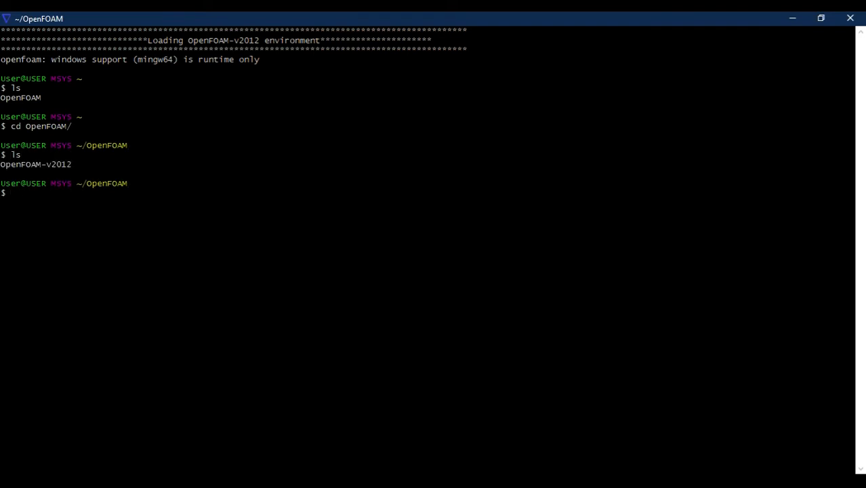
type("cd OpenFOAM")
key("Tab")
key("Return")
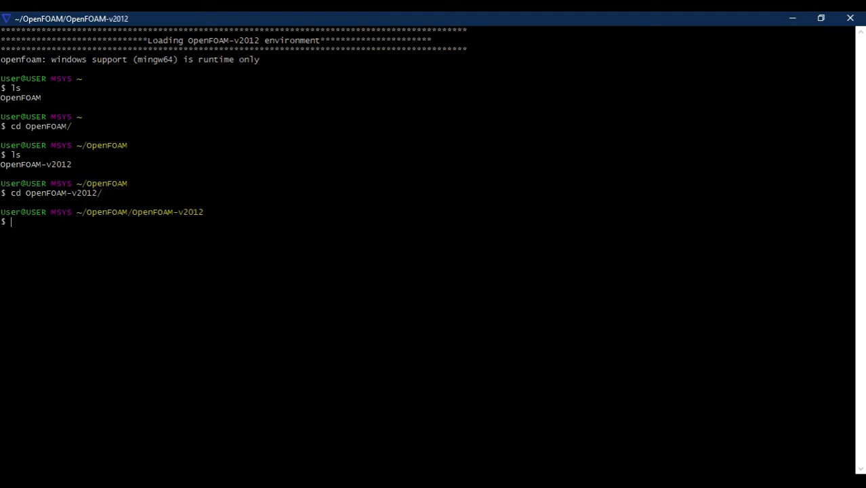
List the contents of OpenFOAM-v2012 with ls, change into its bin directory and list the commands there
type("ls")
key("Return")
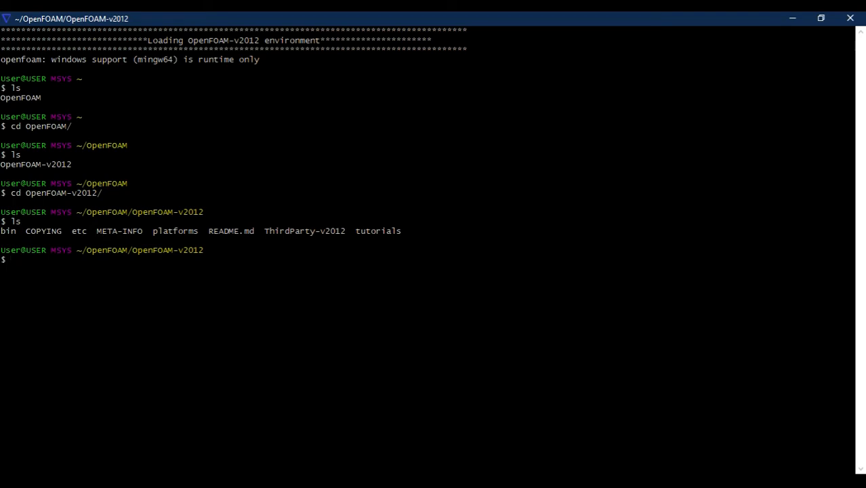
type("cd bin")
key("Return")
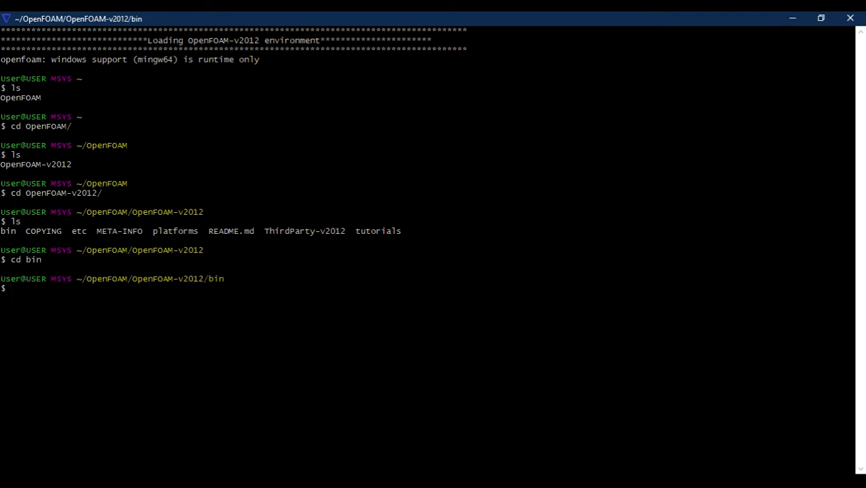
type("ls")
key("Return")
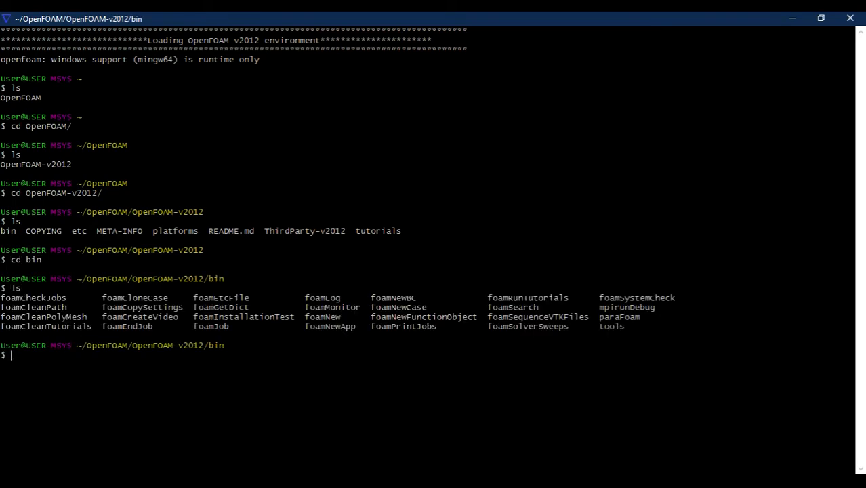
Go up two levels from bin with cd .. and return to the home directory with a plain cd
type("cd ..")
key("Return")
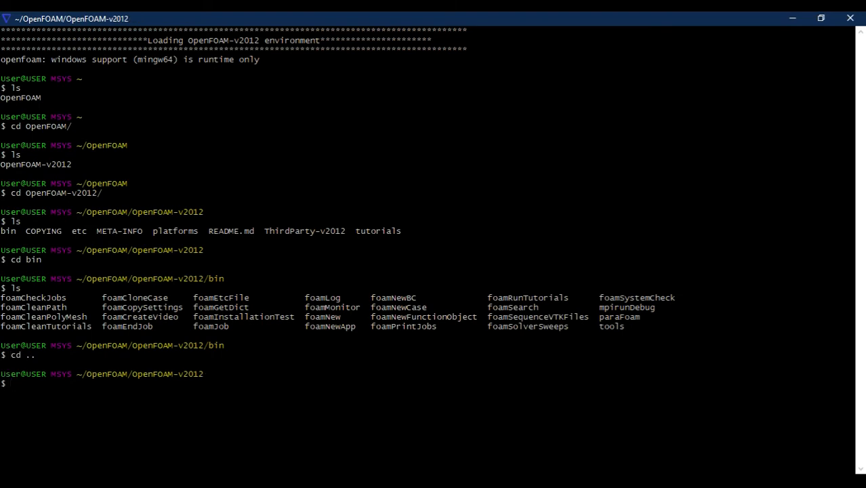
type("cd")
key("BackSpace")
key("BackSpace")
key("BackSpace")
type("cd ..")
key("Return")
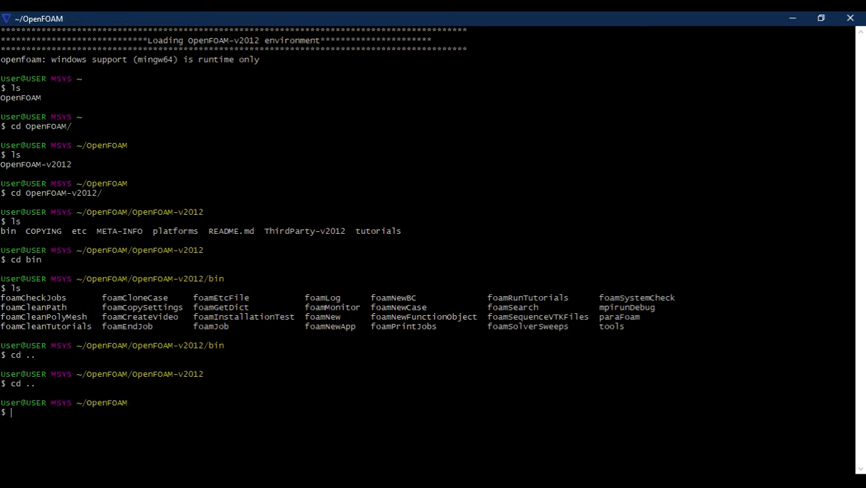
type("cd")
key("Return")
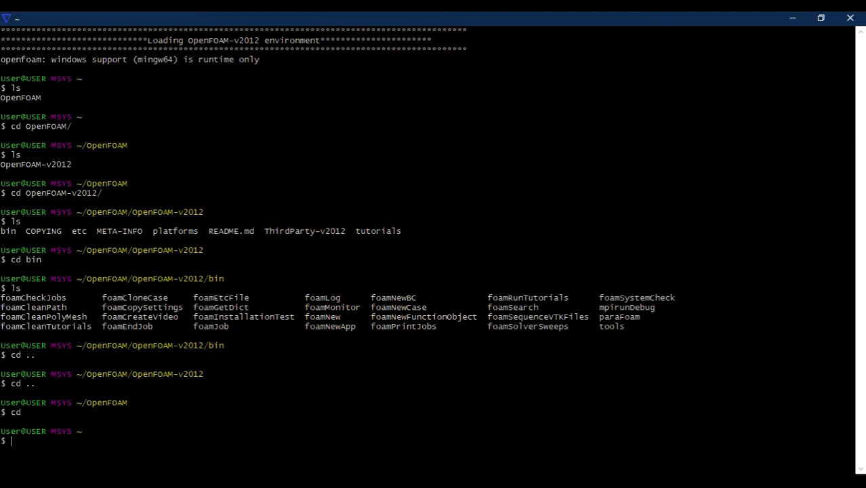
Change into the OpenFOAM directory, list its contents with ls and change into OpenFOAM-v2012
type("cd OpenFOAM")
key("Return")
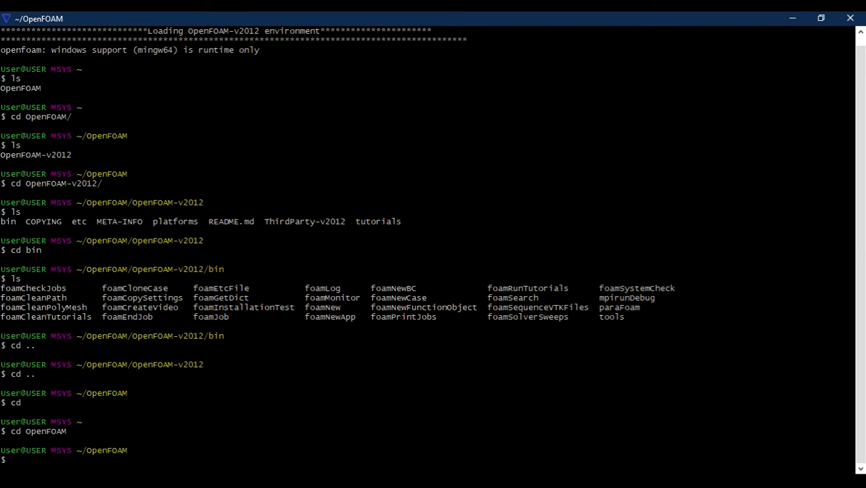
type("ls")
key("Return")
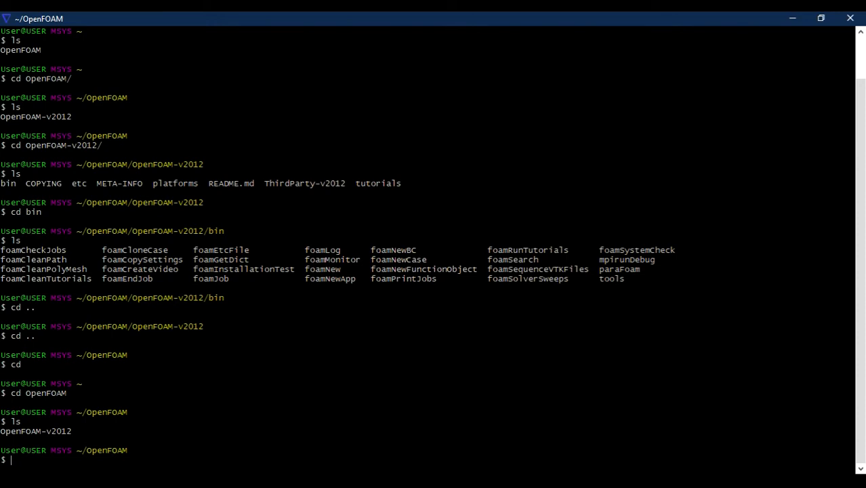
type("cd O")
key("Tab")
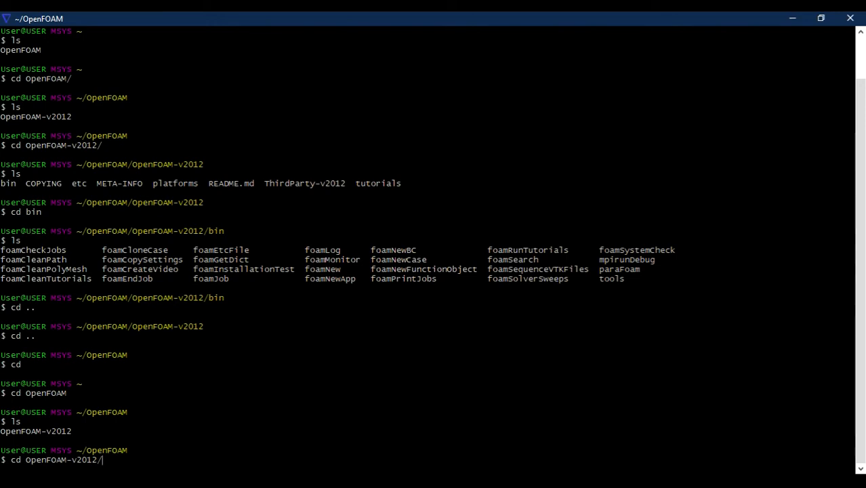
key("Return")
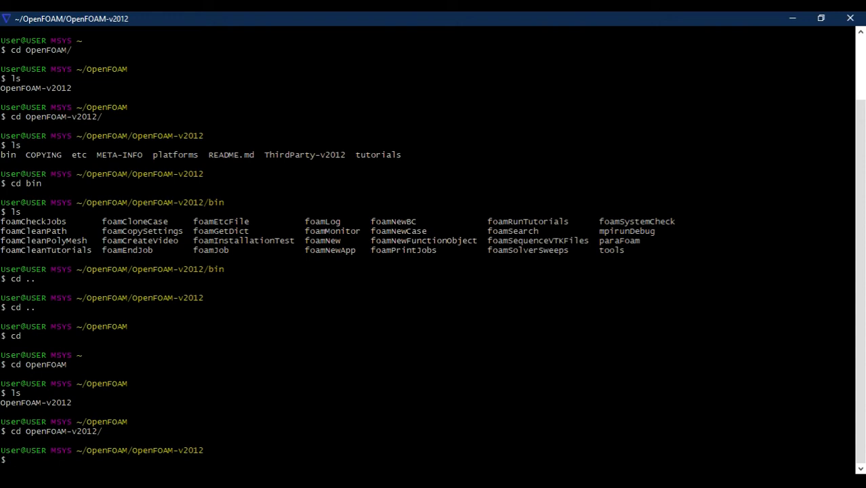
Go up one level with cd .., return to the home directory with cd and list its contents
type("cd ..")
key("Return")
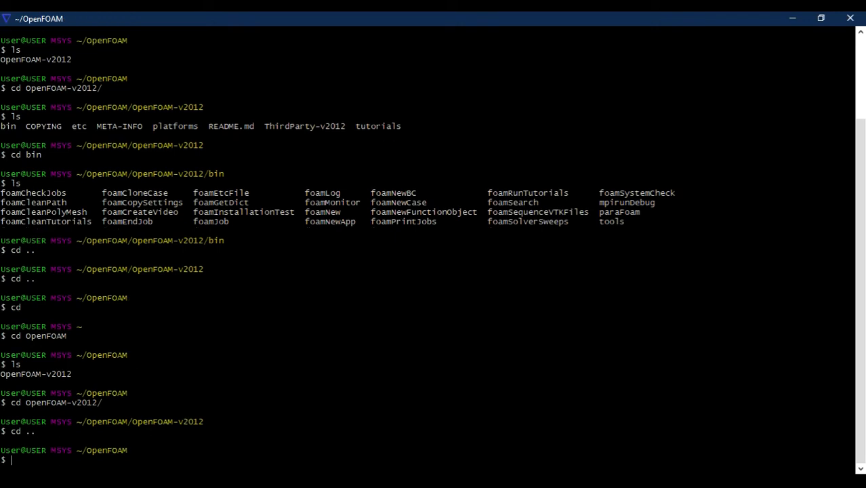
type("cd")
key("Return")
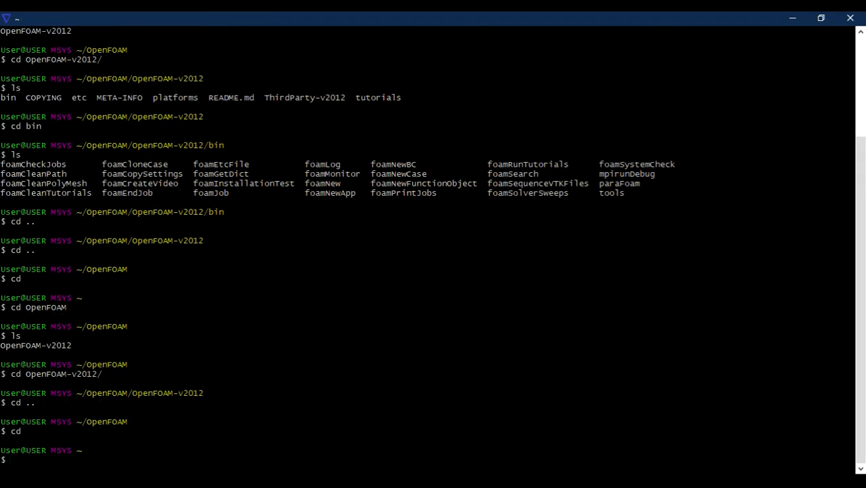
type("ls")
key("Return")
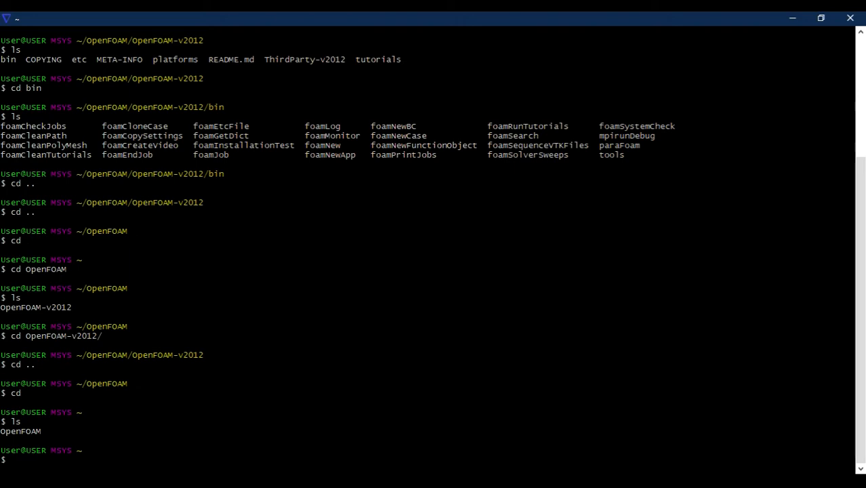
Change to the D drive with cd /d and list all its files in long format with ls -a -l
type("cd ")
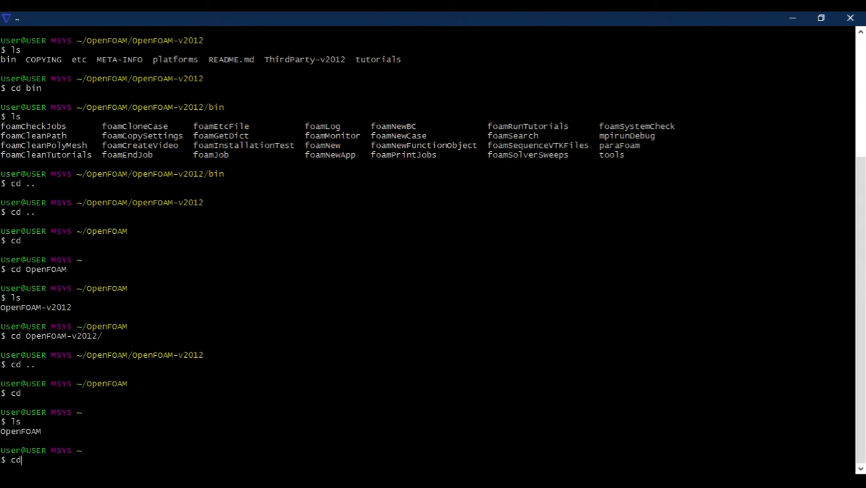
type("/d")
key("Return")
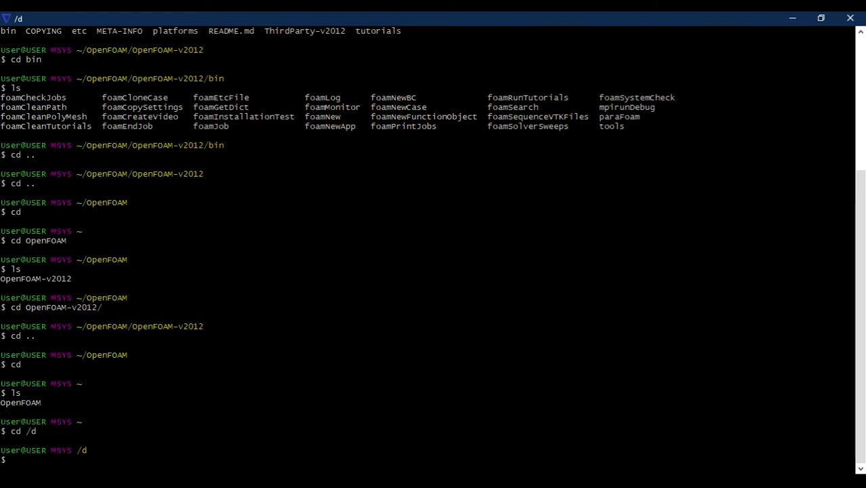
type("ls -a -l")
key("Return")
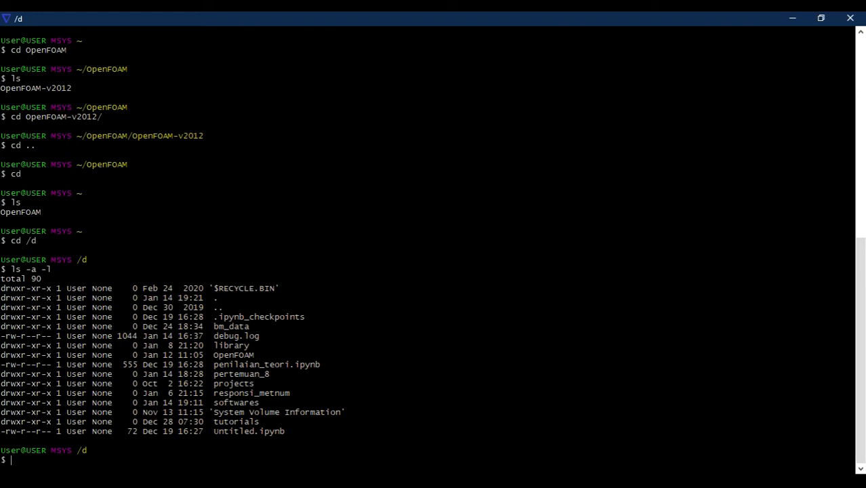
Remove the existing OpenFOAM directory on the D drive and everything in it with rm -vfr OpenFOAM/
type("rm -vfr Op")
key("Tab")
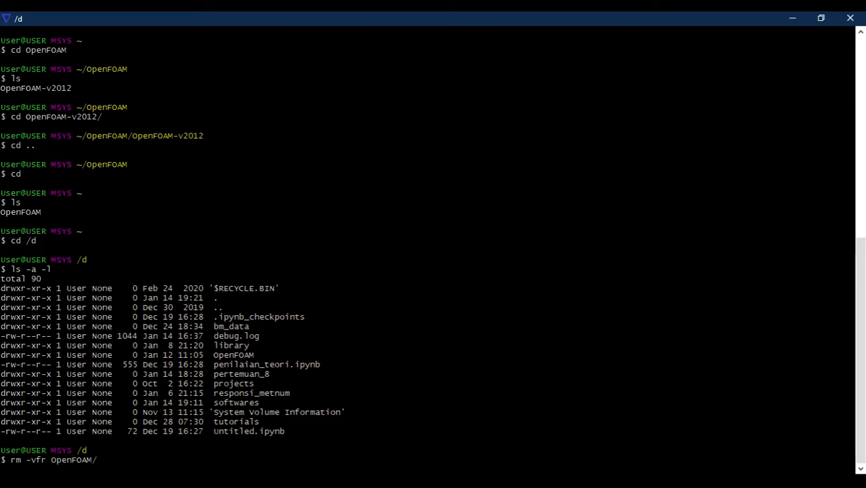
key("Return")
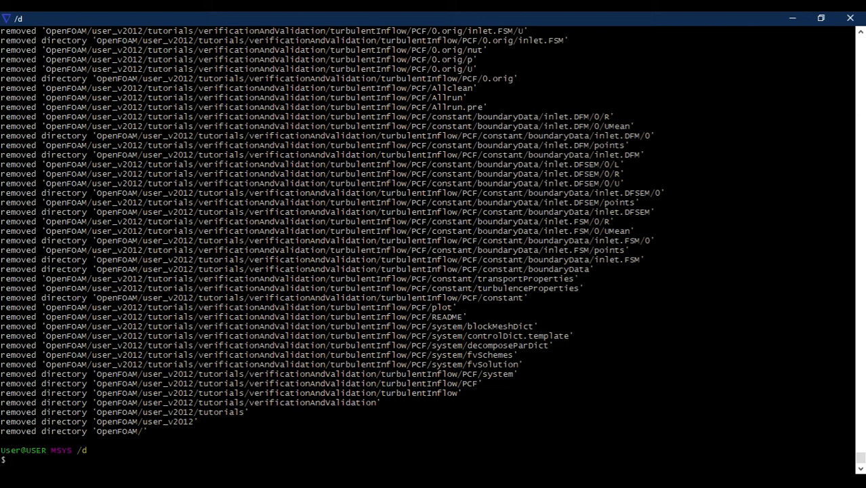
Create a new OpenFOAM directory on the D drive with mkdir and change into it
type("mkdor")
key("BackSpace")
key("BackSpace")
type("ir OpenFOAM")
key("Return")
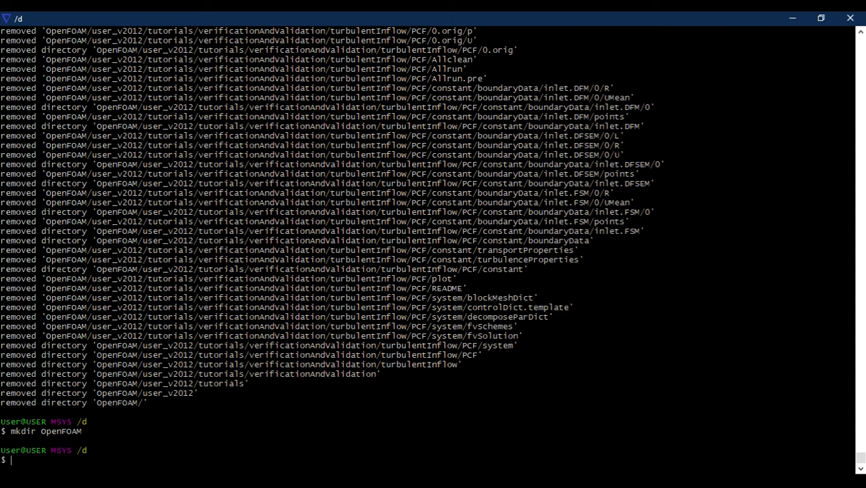
type("cd Op")
key("Tab")
key("Return")
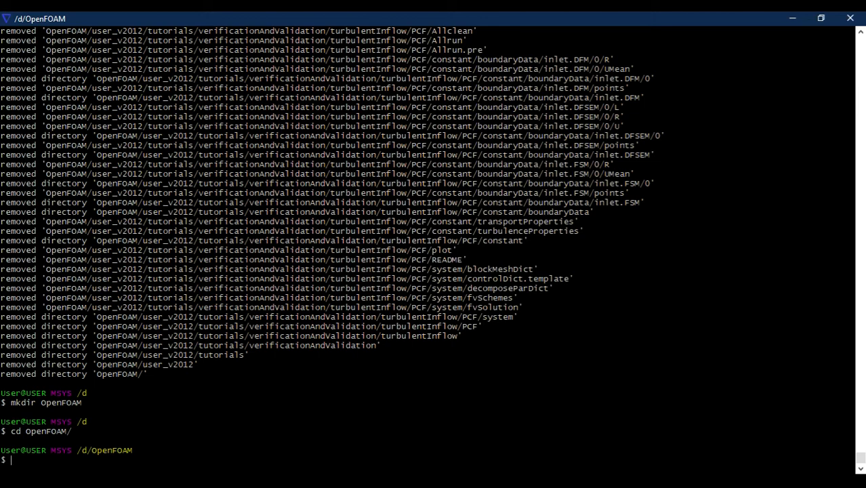
Create a user_v2012 directory inside /d/OpenFOAM, check it with ls and change into it
type("mkdir")
type("user_")
type("v2012")
key("Return")
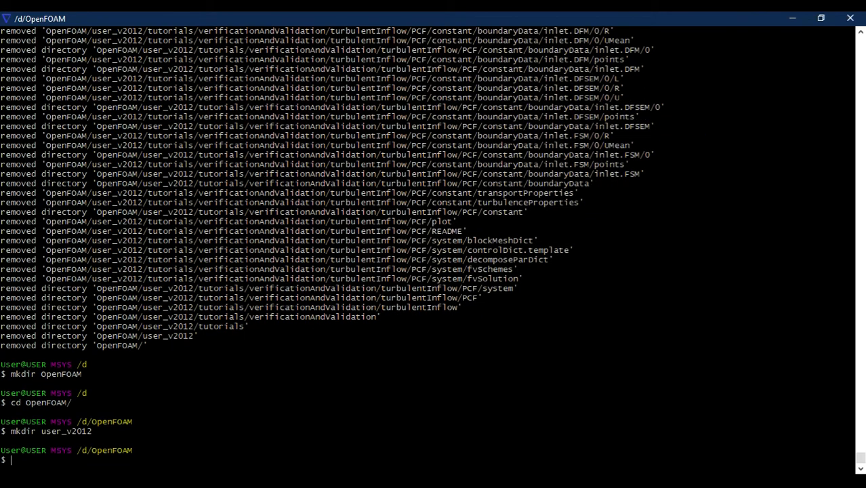
type("ls")
key("Return")
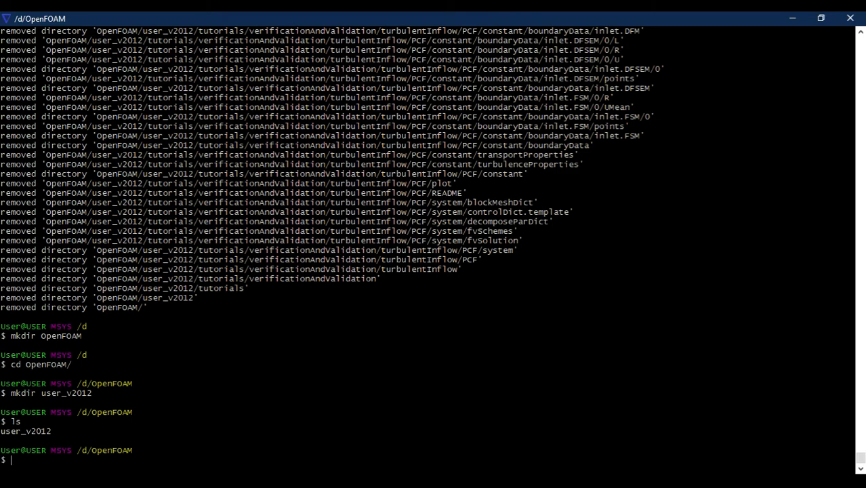
type("cd user_v2012")
key("Return")
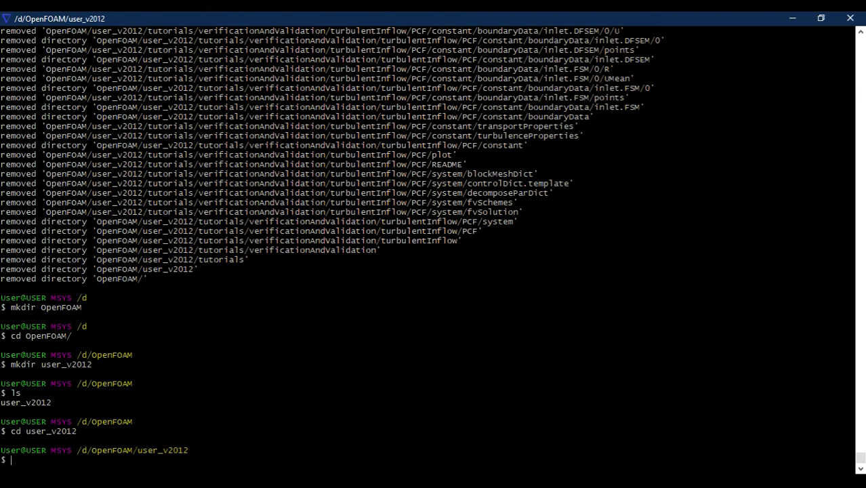
Create a run directory inside user_v2012, check it with ls and change into it
type("mkdir run")
key("Return")
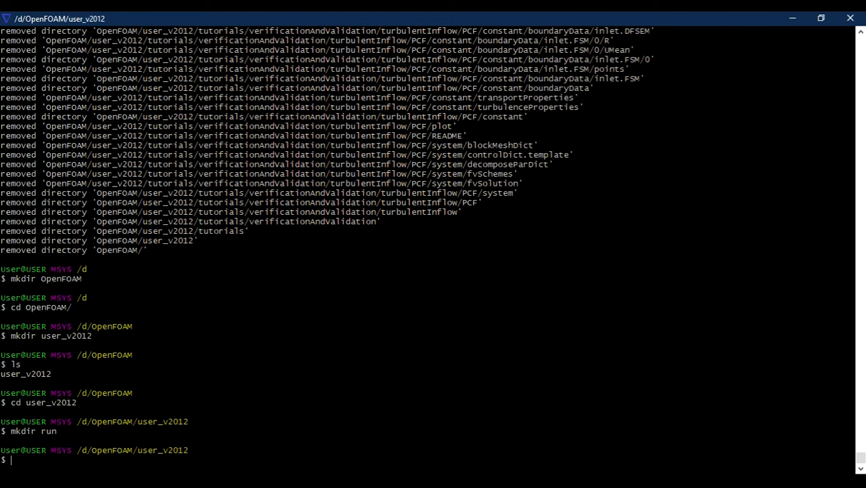
type("ls")
key("Return")
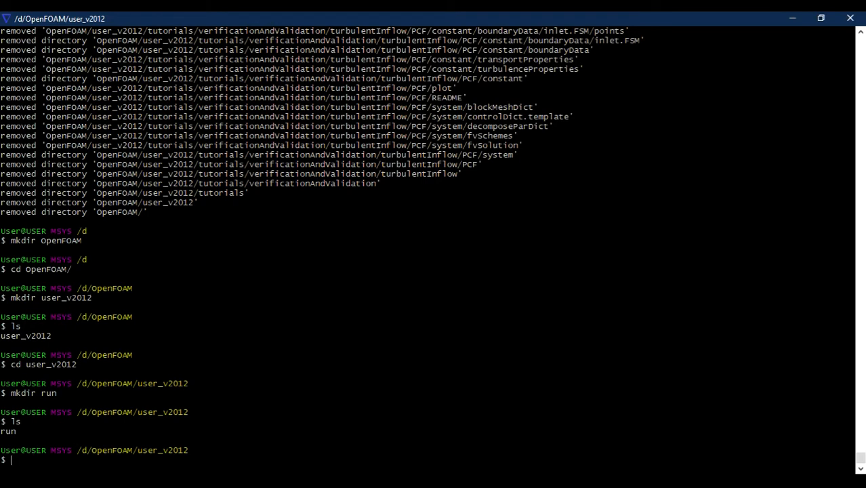
type("cd run")
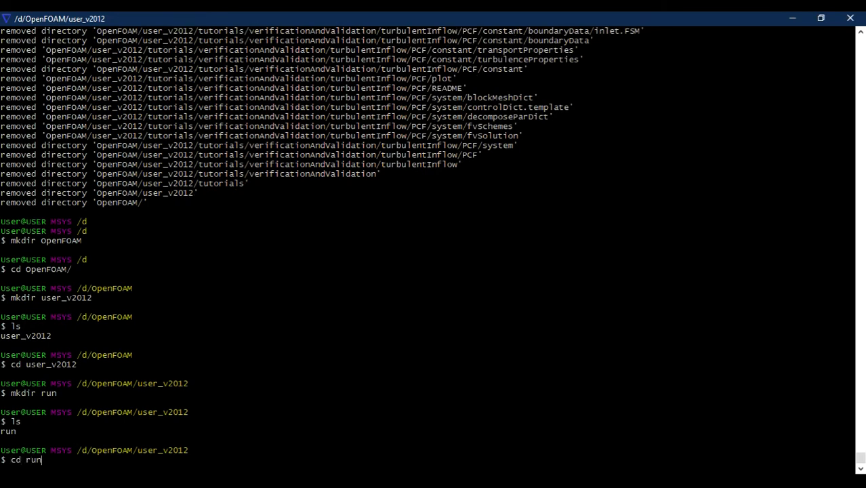
key("Return")
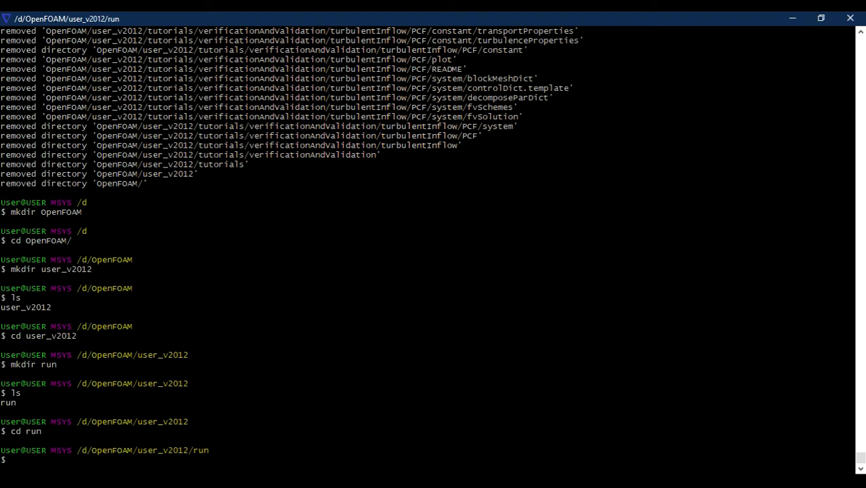
Copy the OpenFOAM tutorials recursively into the current run directory with cp -vr $FOAM_TUTORIALS
type("cp -vr")
type("$FOAM_TUTORIA")
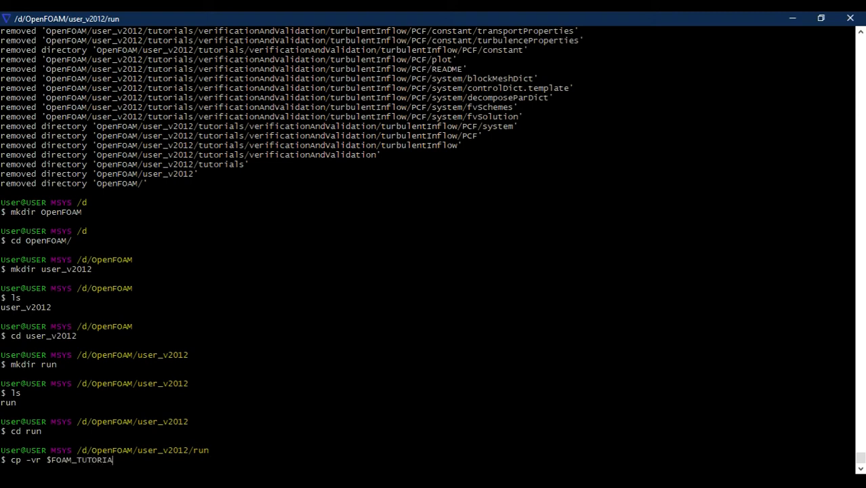
type("LS .")
key("Return")
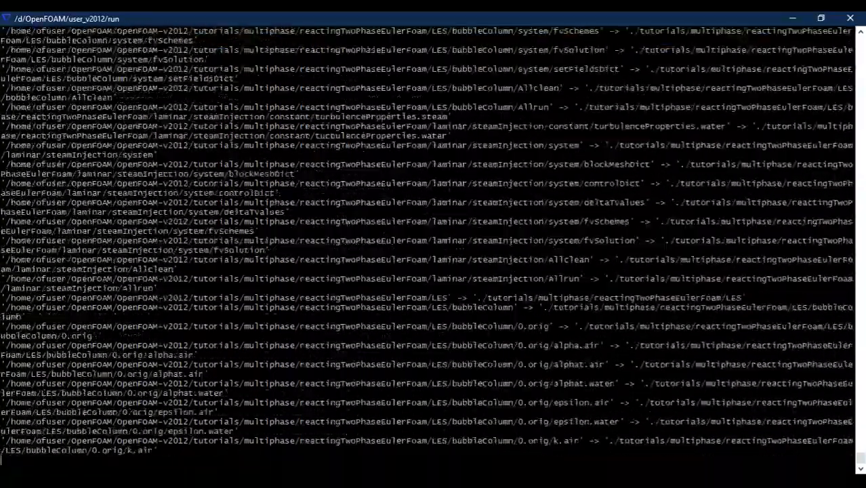
Switch to the Brave browser, go back from the SourceForge page to the OpenFOAM website and open its Installation page
mouse_move(126, 485)
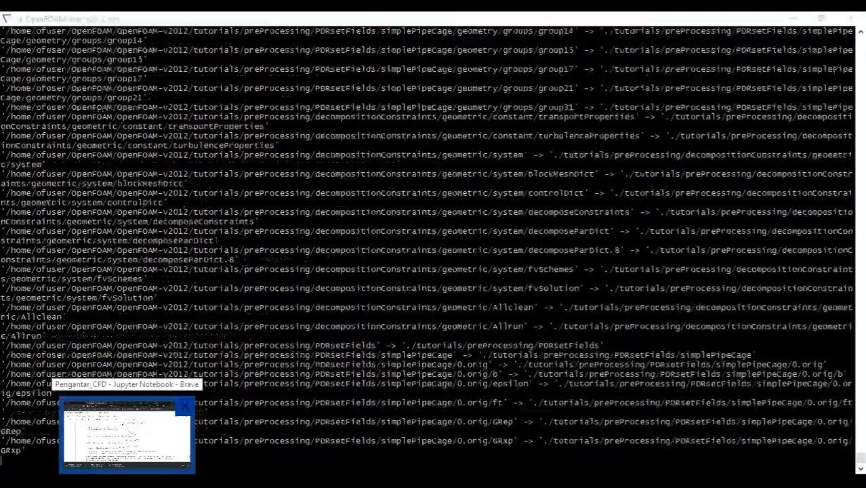
left_click(126, 437)
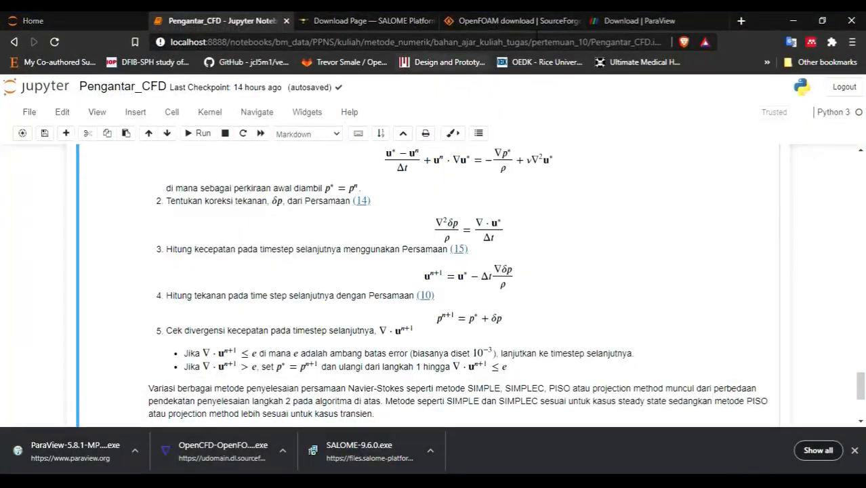
left_click(504, 19)
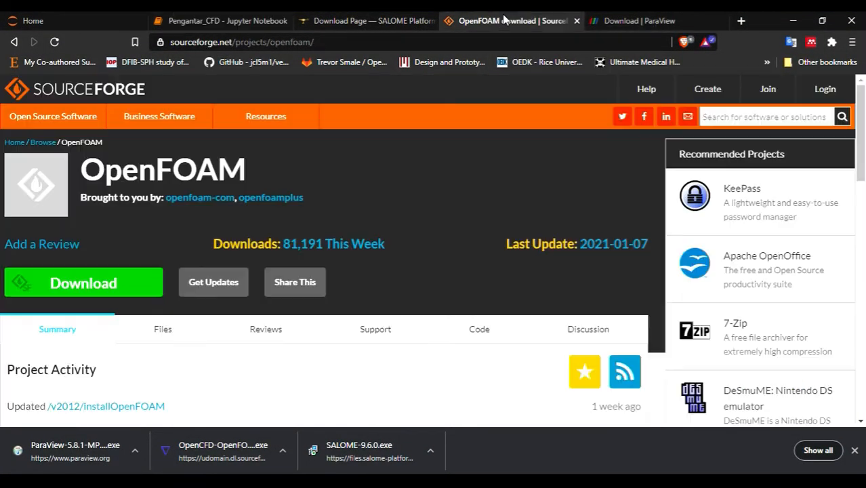
left_click(12, 43)
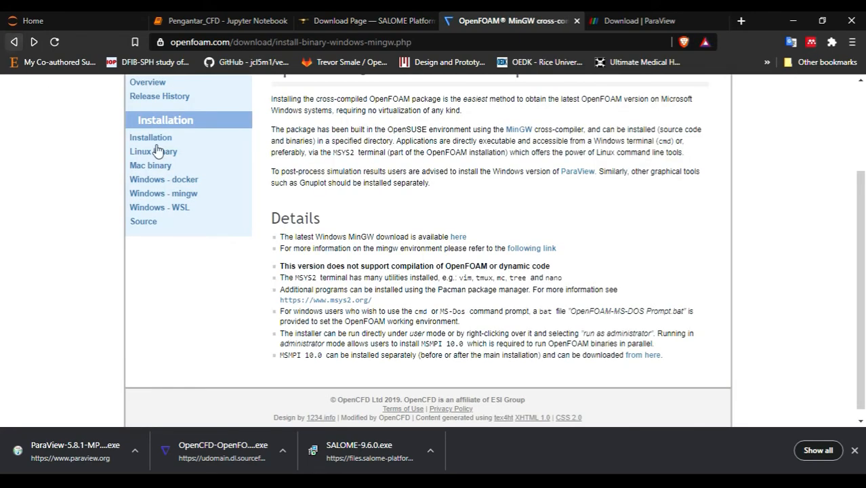
scroll(194, 238, "up", 2)
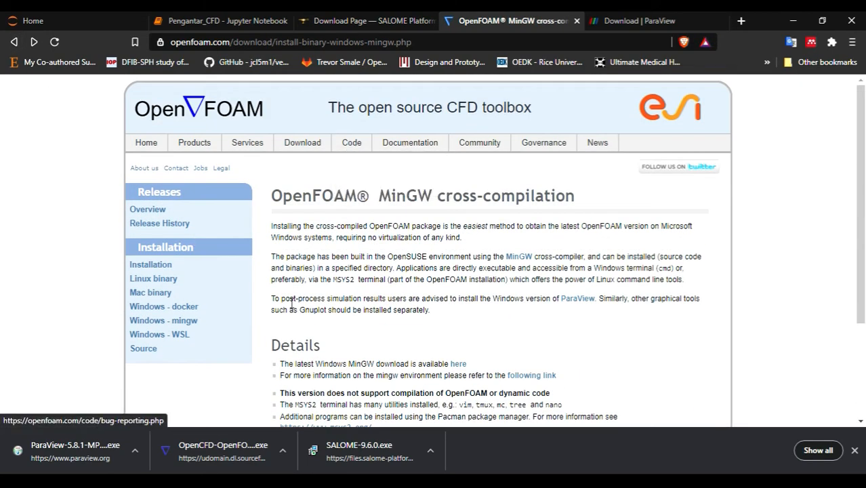
left_click(150, 265)
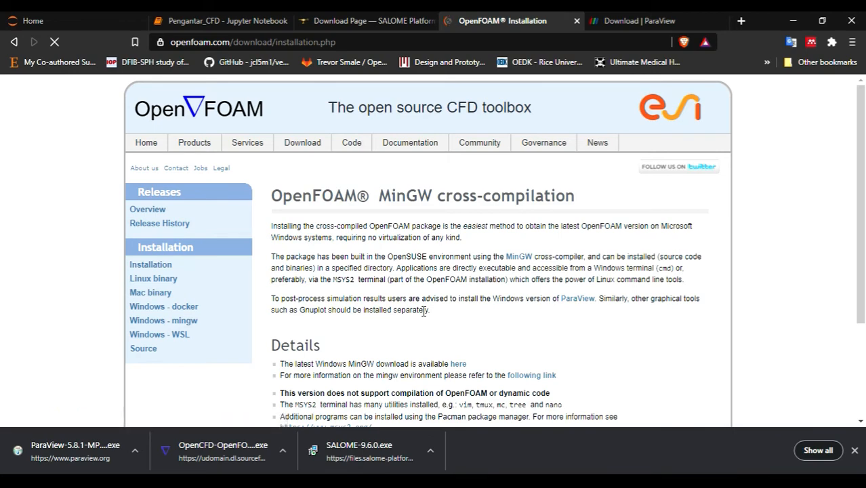
Skim the Installation page, then open the OpenFOAM Tutorial Guide and look through its table of contents
scroll(422, 315, "down", 3)
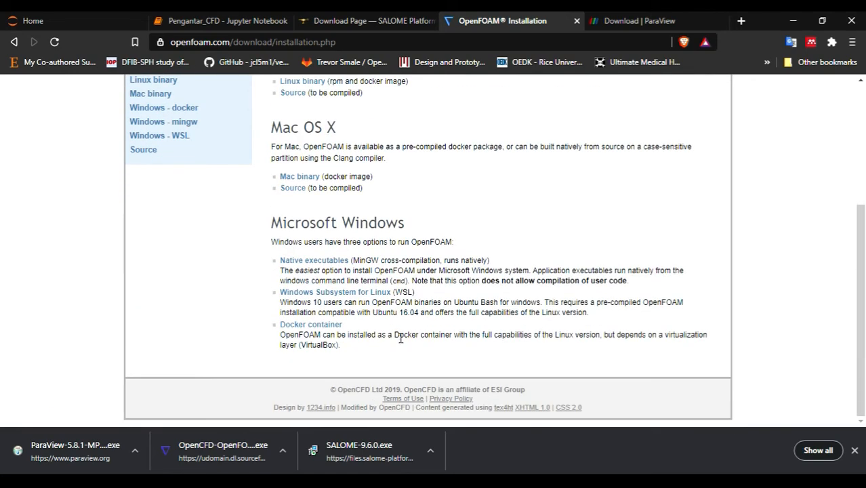
scroll(400, 339, "up", 3)
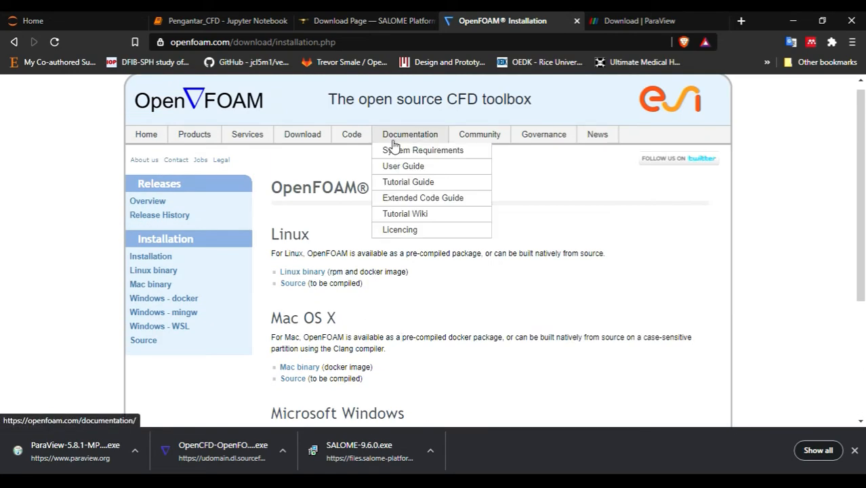
mouse_move(441, 135)
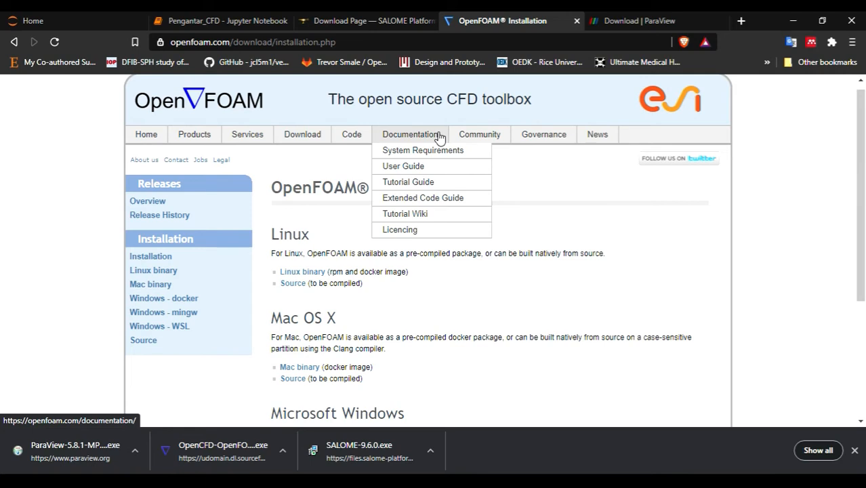
left_click(421, 181)
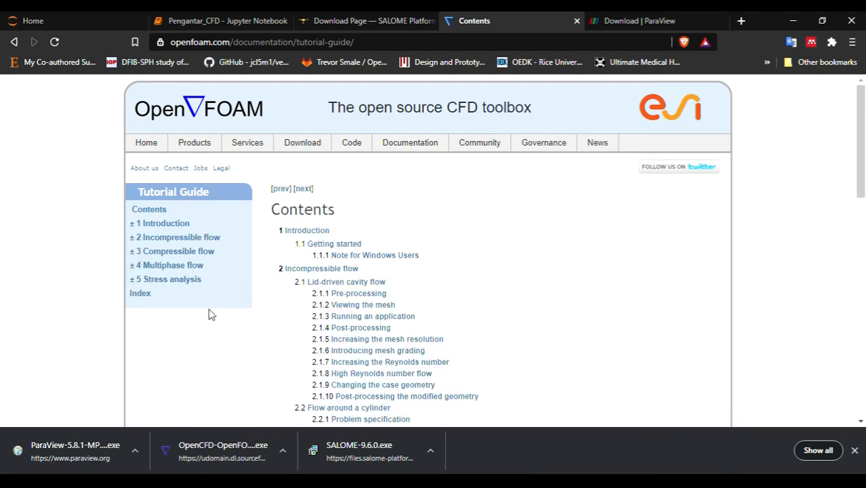
scroll(426, 324, "down", 2)
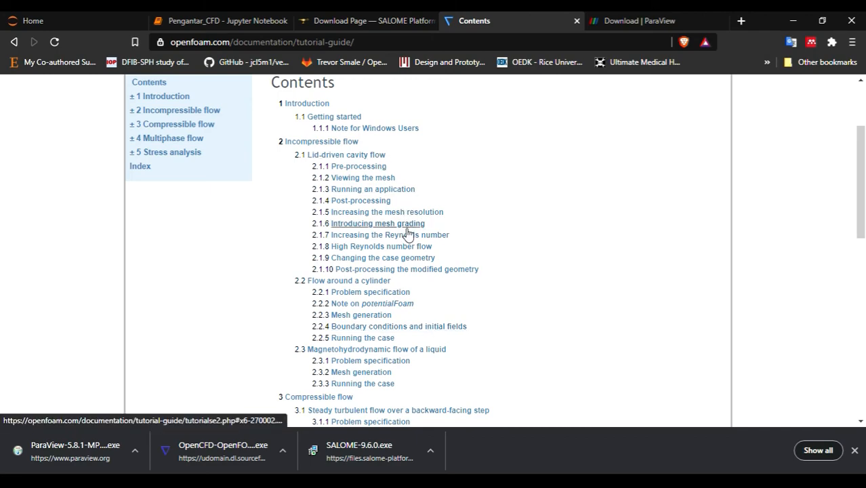
scroll(408, 233, "down", 4)
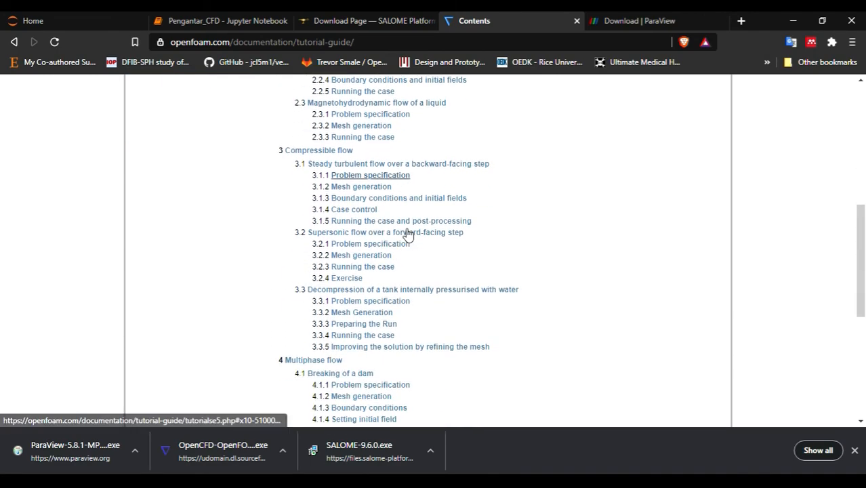
scroll(408, 233, "down", 3)
scroll(406, 230, "up", 9)
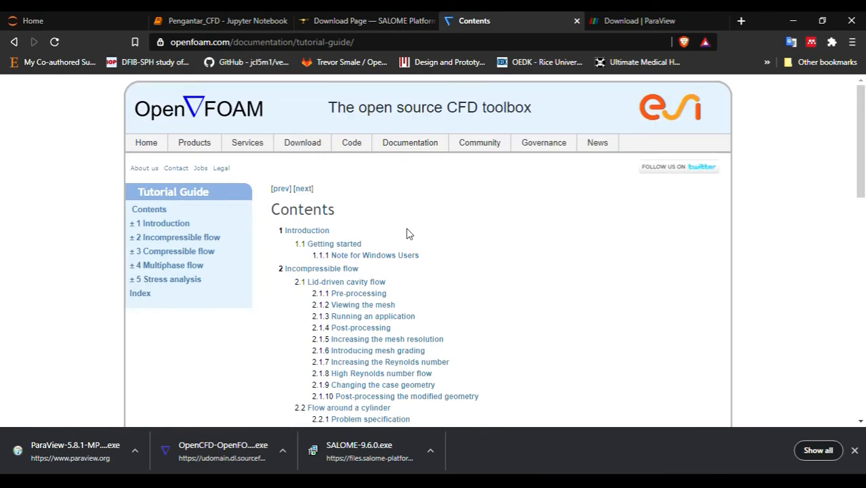
Open the OpenFOAM User Guide and look through its contents, including the mesh generation and conversion chapters
mouse_move(328, 145)
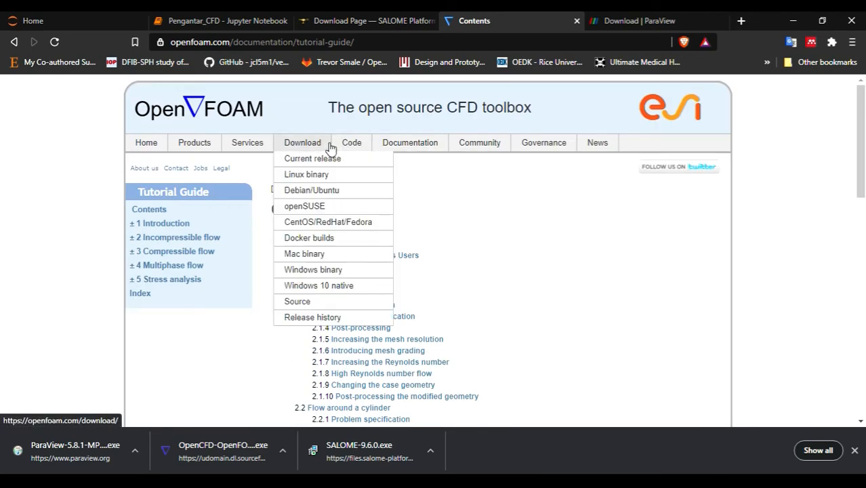
mouse_move(424, 143)
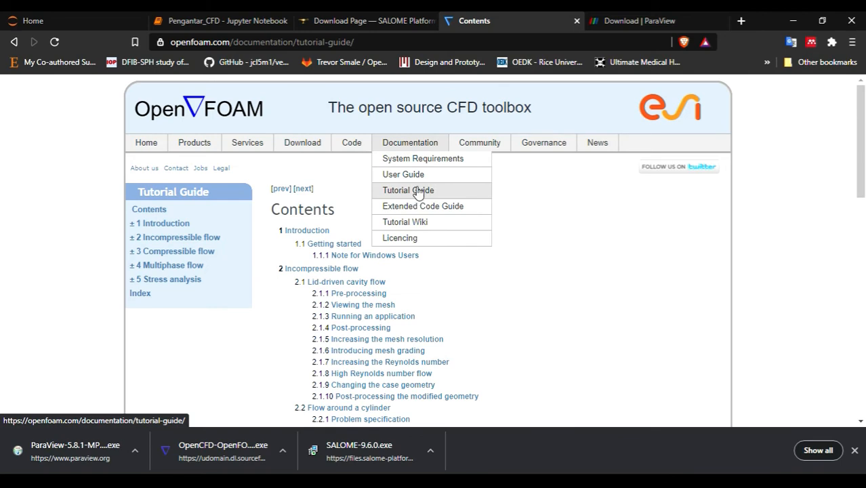
left_click(415, 177)
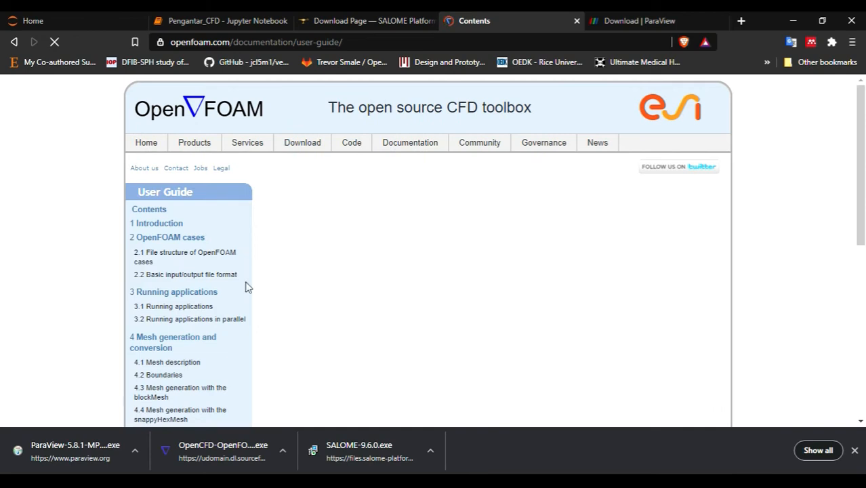
scroll(197, 280, "down", 2)
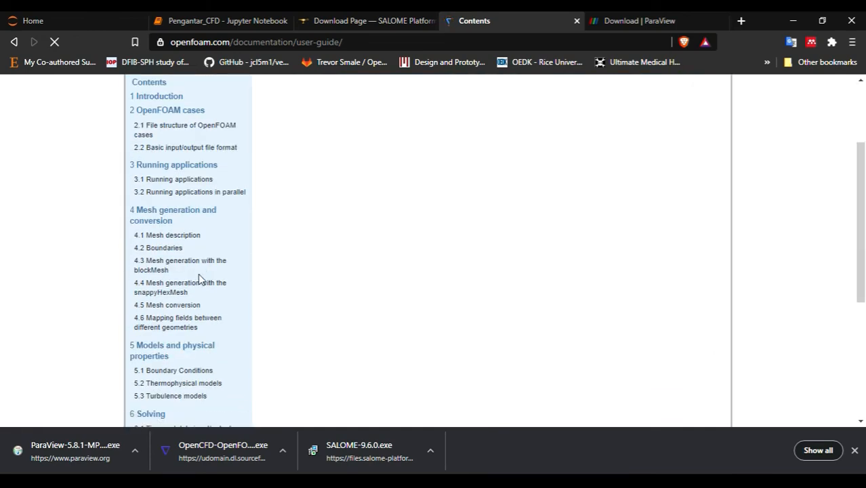
scroll(198, 279, "down", 3)
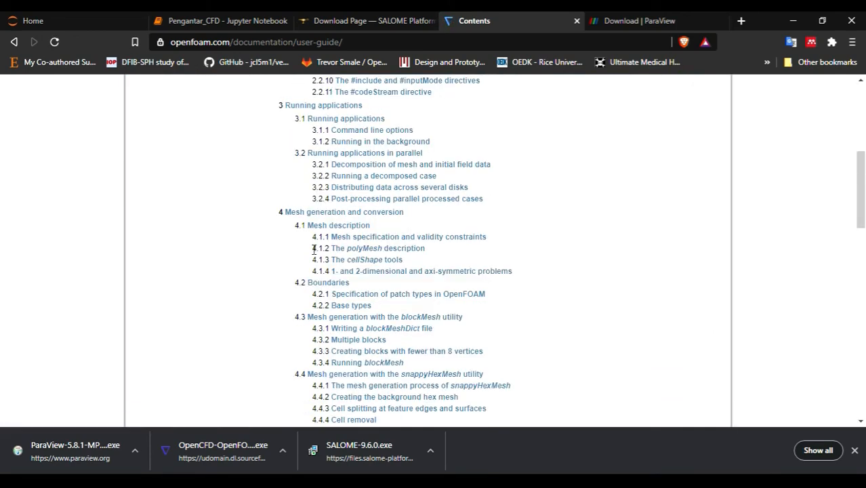
scroll(314, 249, "down", 3)
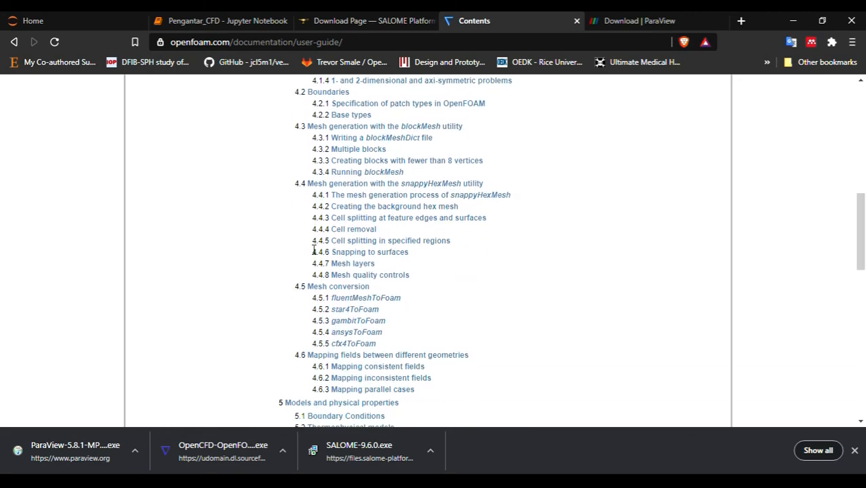
scroll(314, 251, "up", 8)
Open the OpenFOAM Tutorial Wiki and follow the build instructions link in its Getting started section
mouse_move(403, 146)
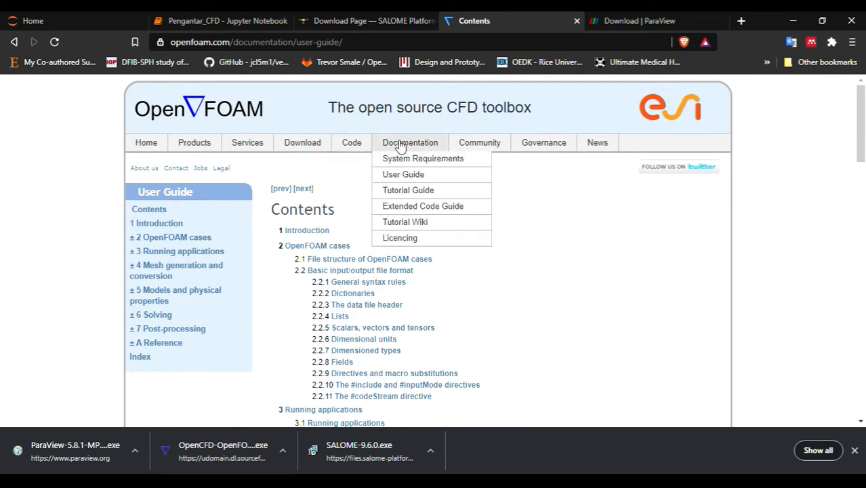
left_click(391, 225)
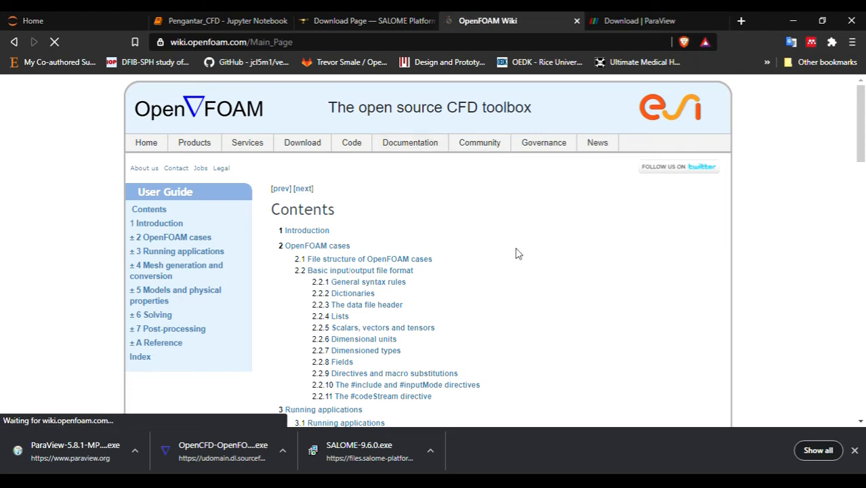
scroll(516, 258, "down", 2)
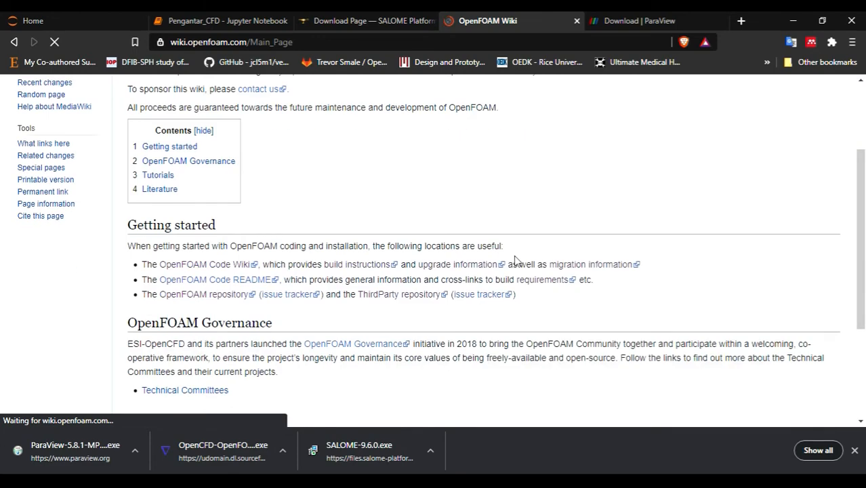
left_click(352, 266)
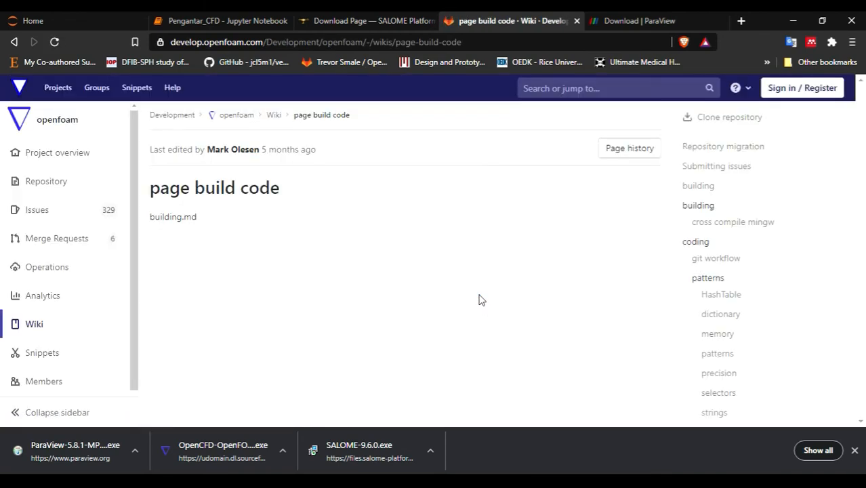
Go to the home page of the openfoam development wiki and open its Build from source page
left_click(55, 43)
left_click(272, 115)
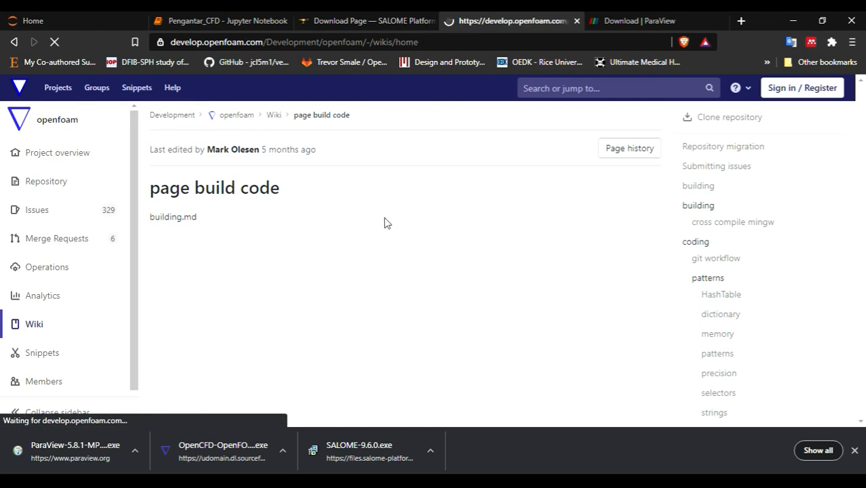
scroll(384, 224, "down", 3)
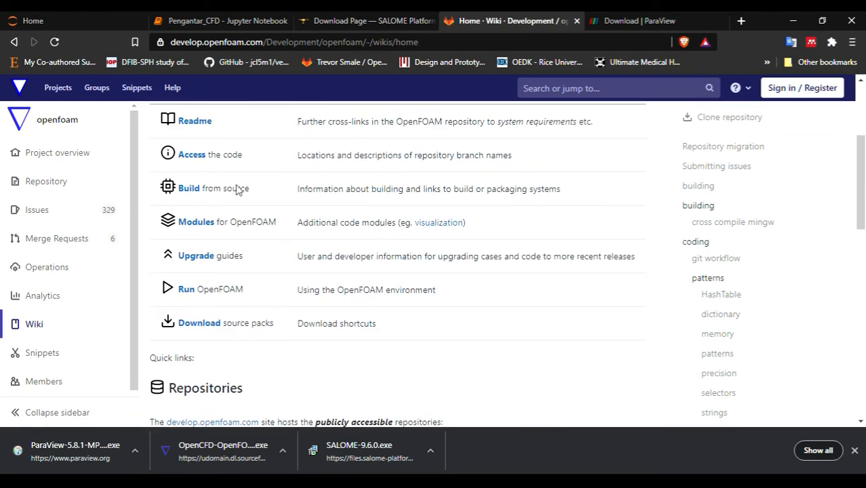
left_click(189, 189)
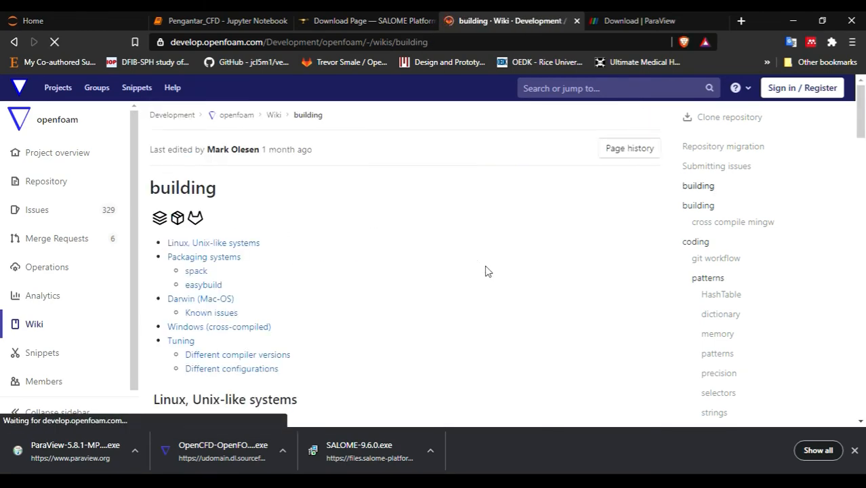
Examine the building page's sections on packaging systems, Windows cross-compilation, compiler tuning and Linux versions
scroll(485, 271, "down", 5)
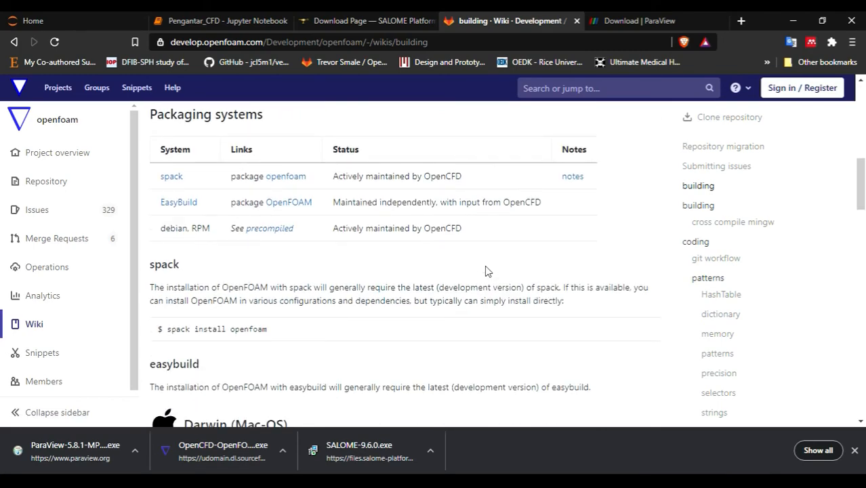
scroll(484, 268, "down", 5)
scroll(485, 268, "up", 7)
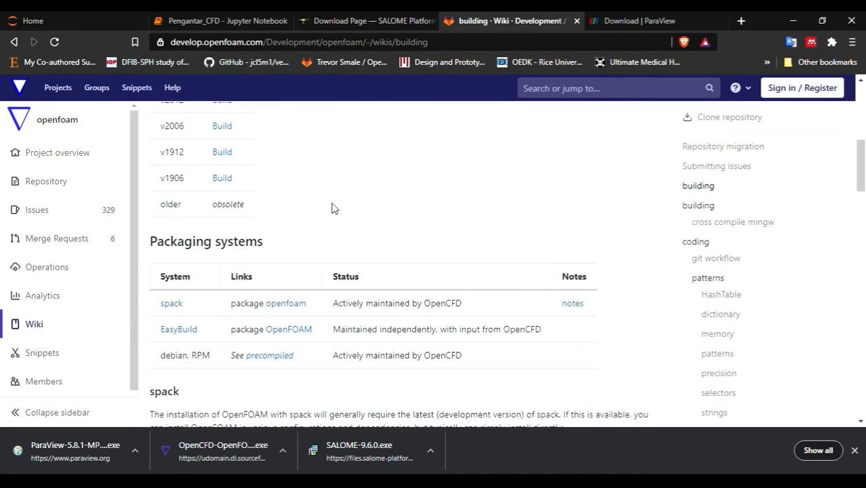
scroll(331, 207, "up", 1)
scroll(330, 206, "down", 10)
scroll(328, 224, "down", 10)
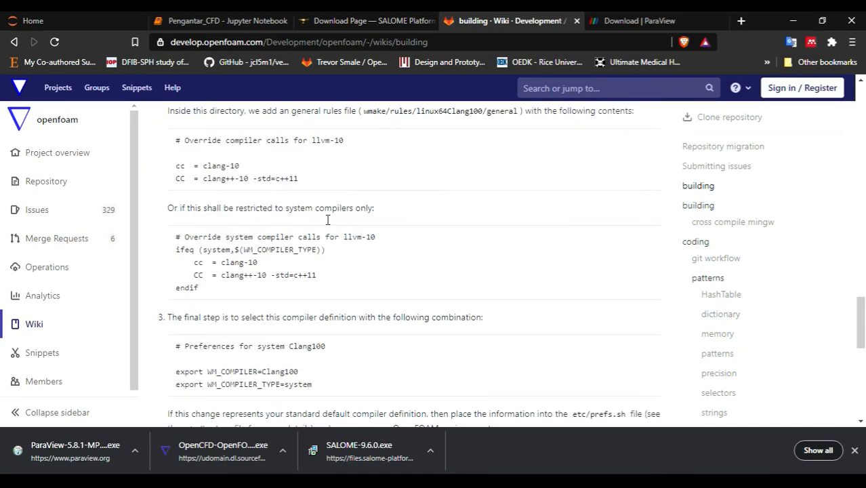
scroll(328, 224, "down", 3)
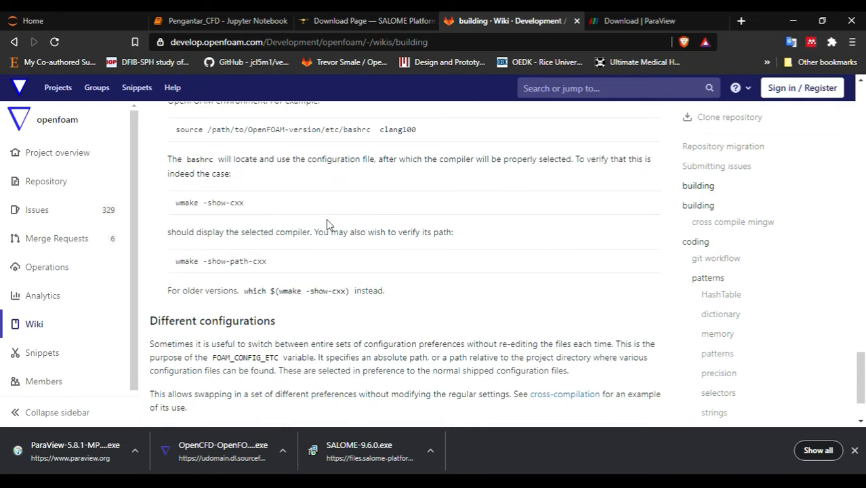
scroll(328, 224, "up", 12)
scroll(327, 224, "up", 10)
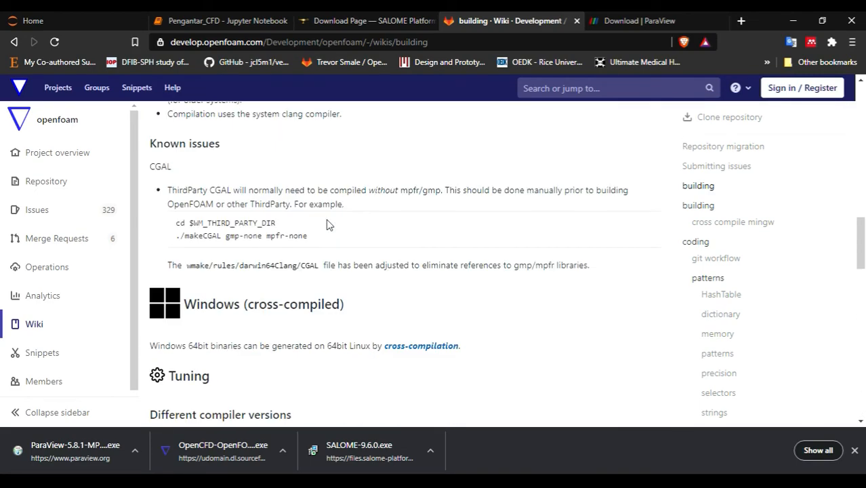
scroll(328, 224, "up", 5)
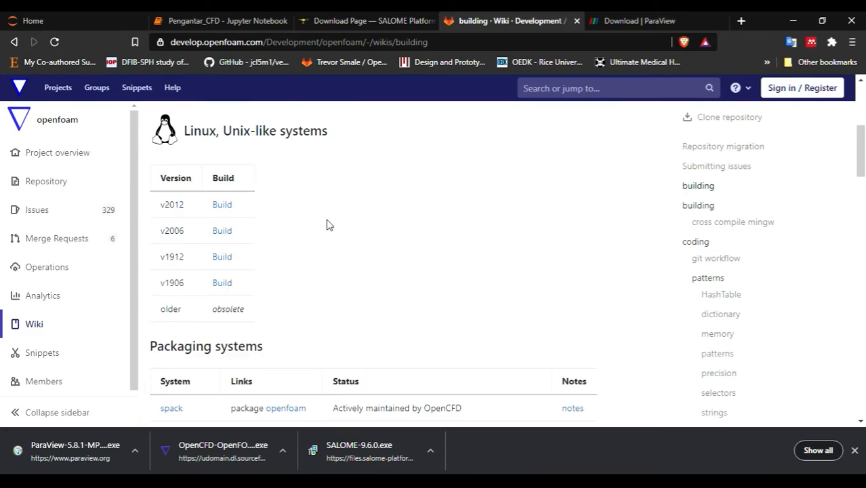
Open the v2012 build guide for Linux and find the post-compilation steps for testing the installation with a tutorial
left_click(223, 205)
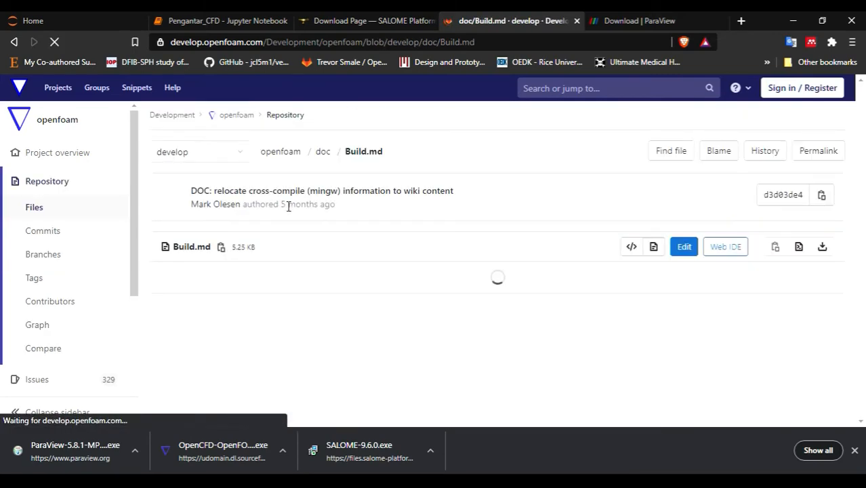
scroll(519, 348, "down", 5)
scroll(518, 347, "down", 12)
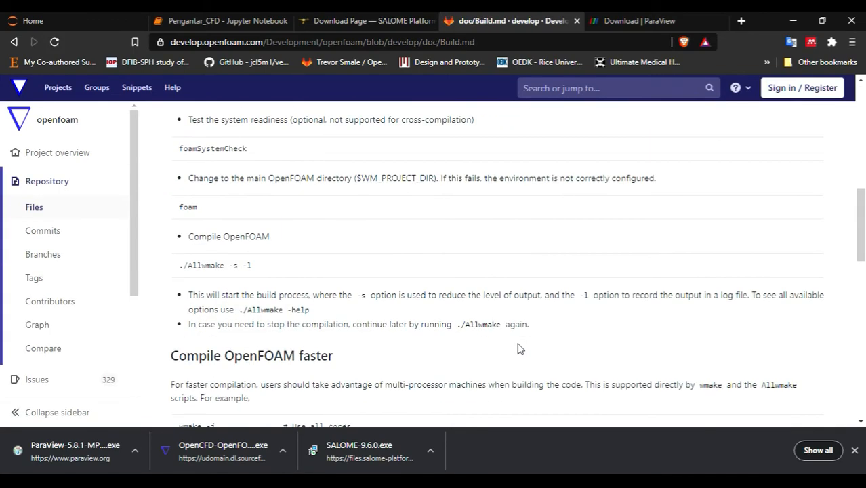
scroll(518, 347, "down", 1)
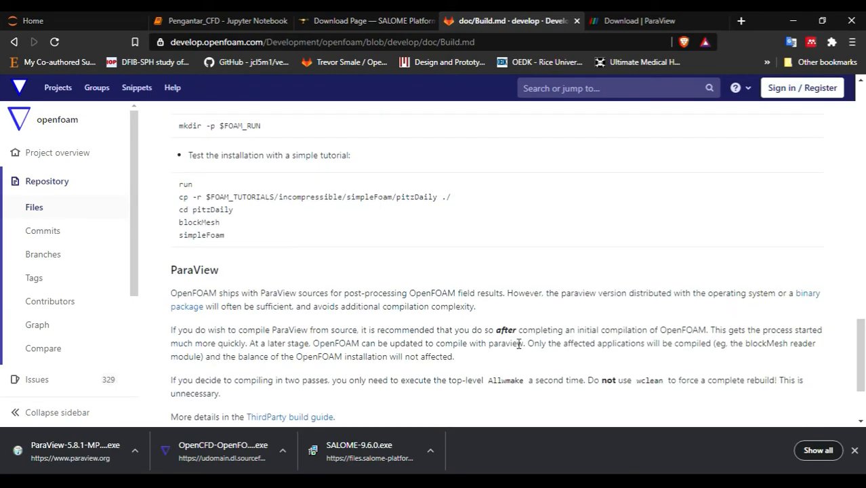
scroll(518, 344, "up", 3)
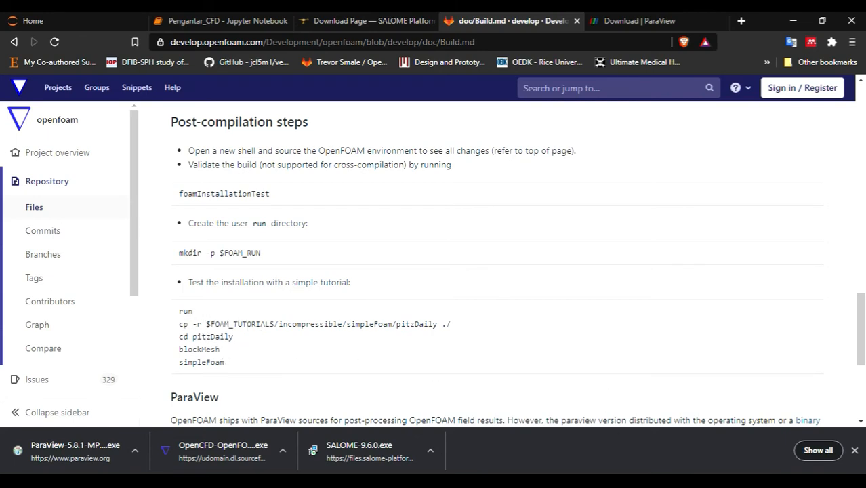
Switch to the OpenFOAM MSYS terminal and list the contents of the run directory with ls
key("alt+Tab")
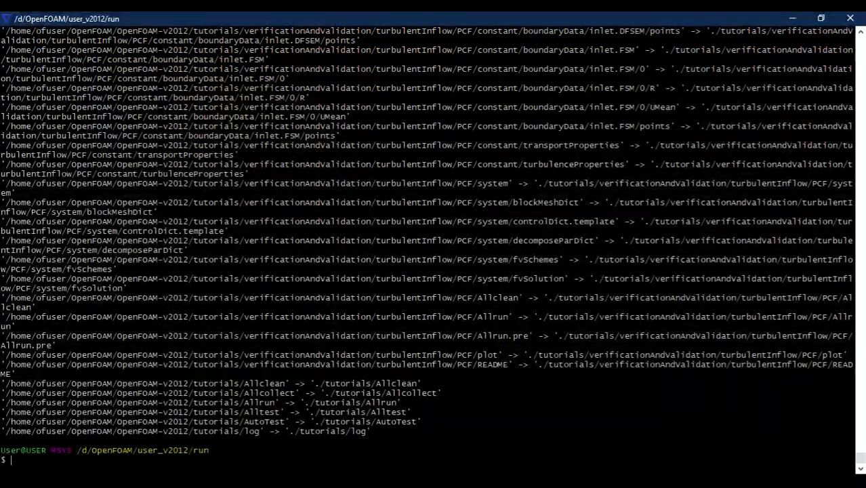
type("ls")
key("Return")
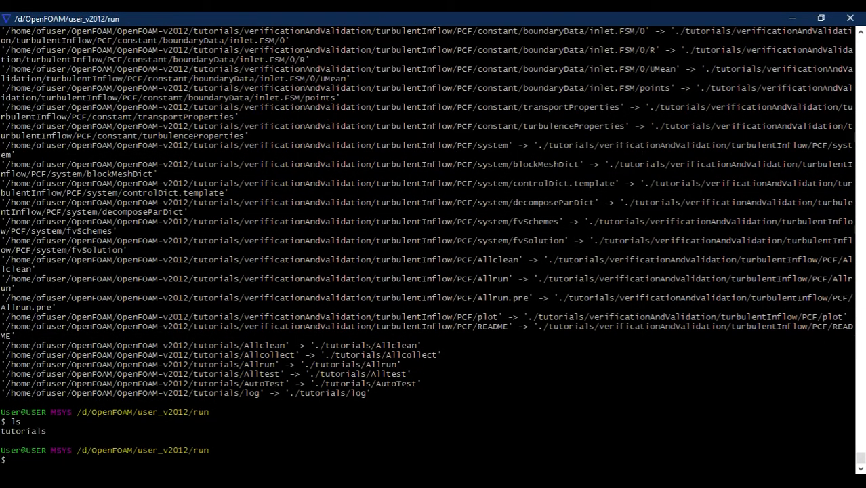
Change into the copied tutorials directory and list its contents with ls
type("cd tutorials")
key("Return")
type("ls")
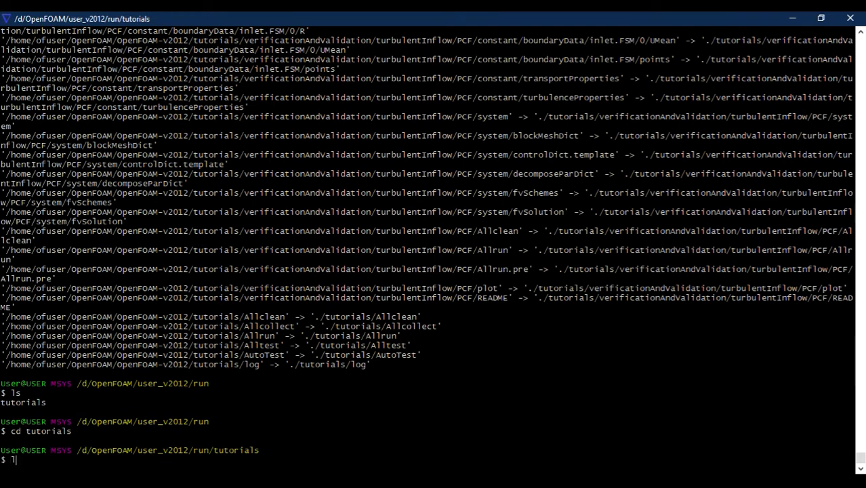
key("Return")
Change into the incompressible tutorials directory and list its solver folders with ls
type("cd")
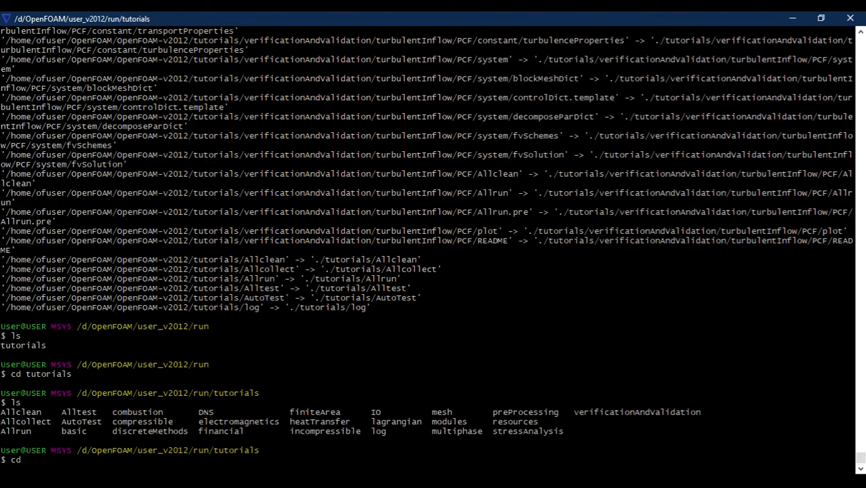
type(" incompressible")
key("Return")
type("ls")
key("Return")
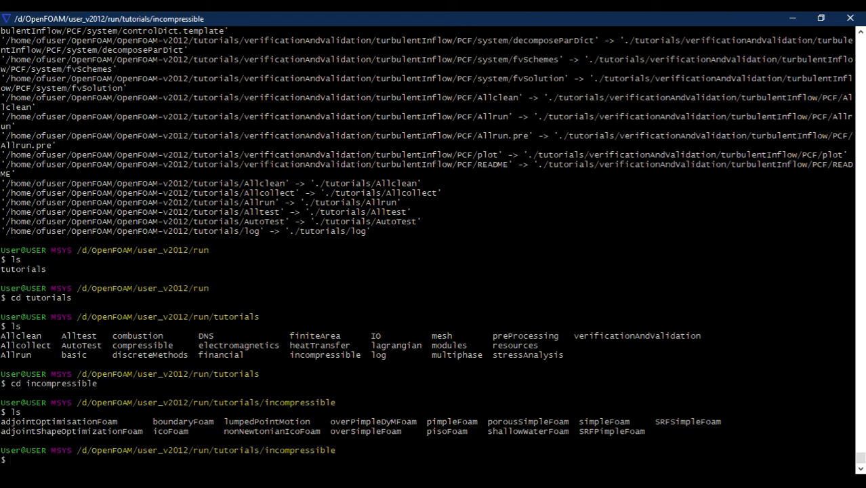
Change into the simpleFoam tutorials directory and list its case folders with ls
left_click_drag(575, 421, 633, 421)
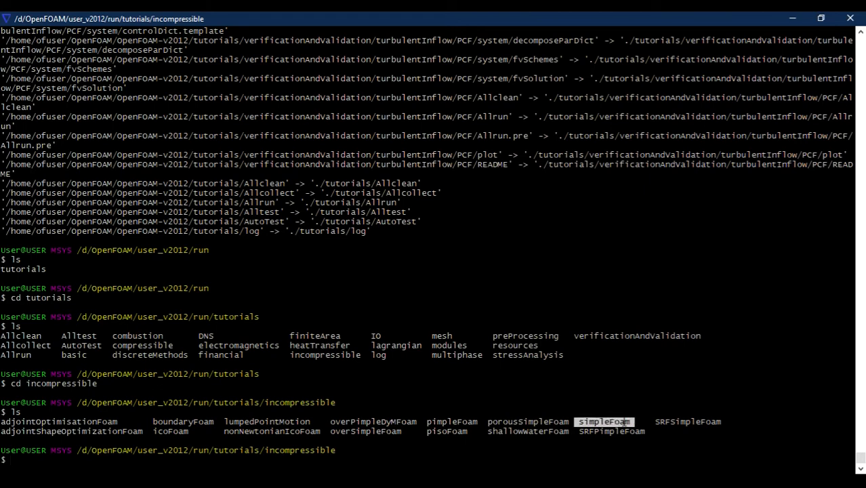
left_click(624, 422)
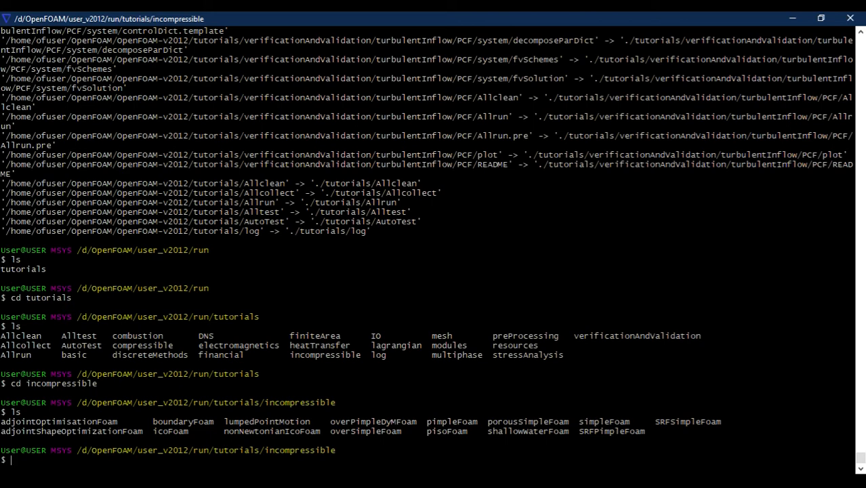
type("cd simpleFoam")
key("Return")
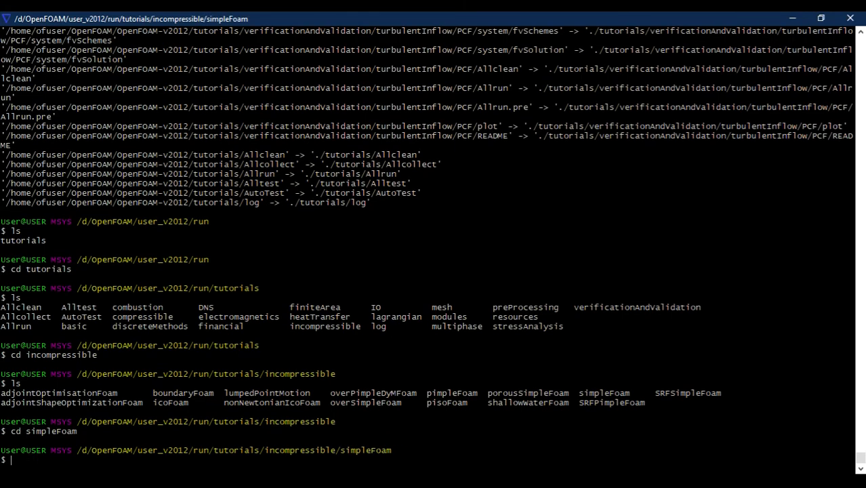
type("ls")
key("Return")
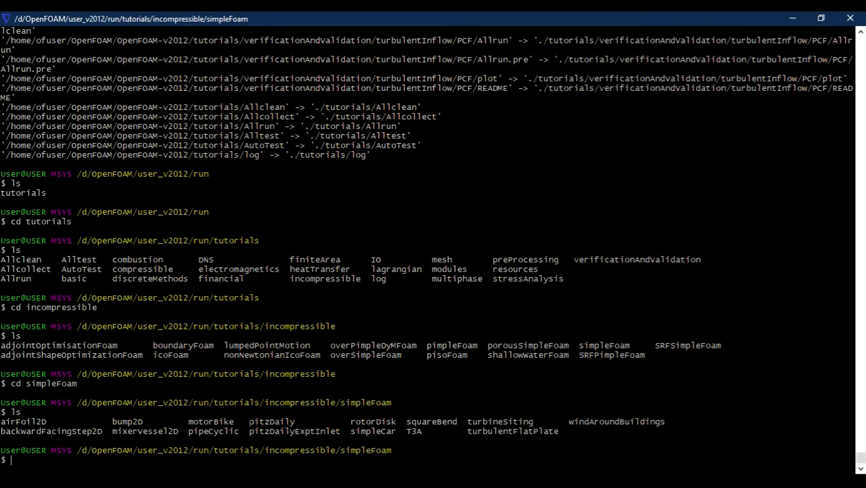
Change into the pitzDaily case directory and list its contents with ls
left_click_drag(248, 422, 299, 421)
left_click(299, 421)
type("cd pitz")
key("Tab")
key("Return")
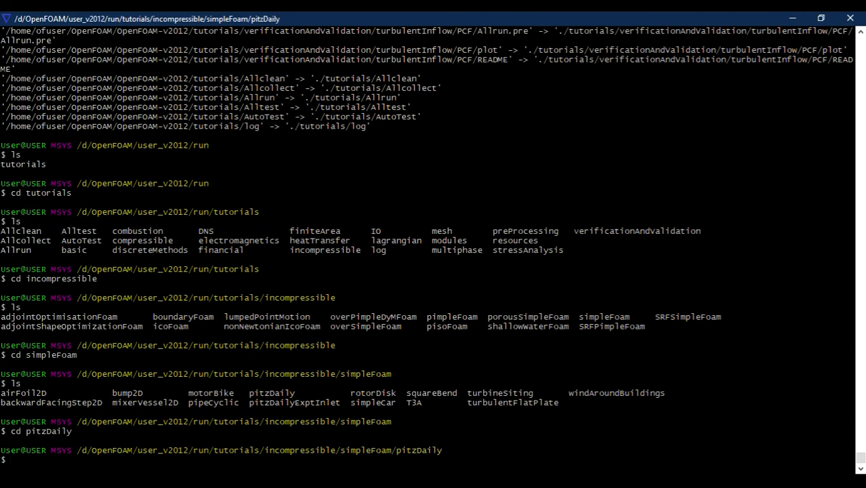
type("ls")
key("Return")
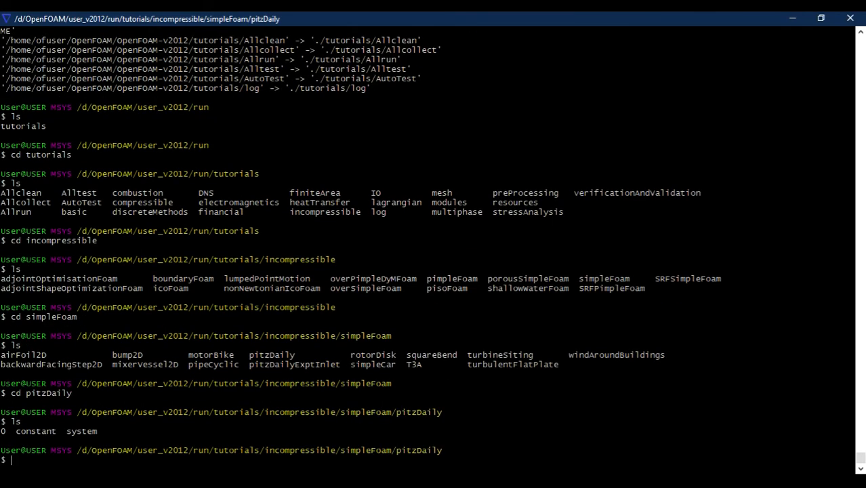
Generate the pitzDaily mesh with blockMesh and run the simpleFoam solver on the case
type("blockMesh")
key("Return")
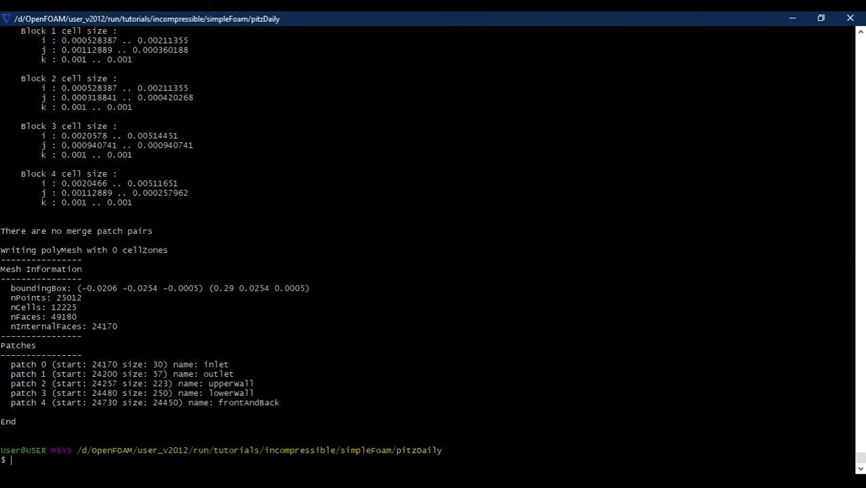
type("simpleFoam")
key("Return")
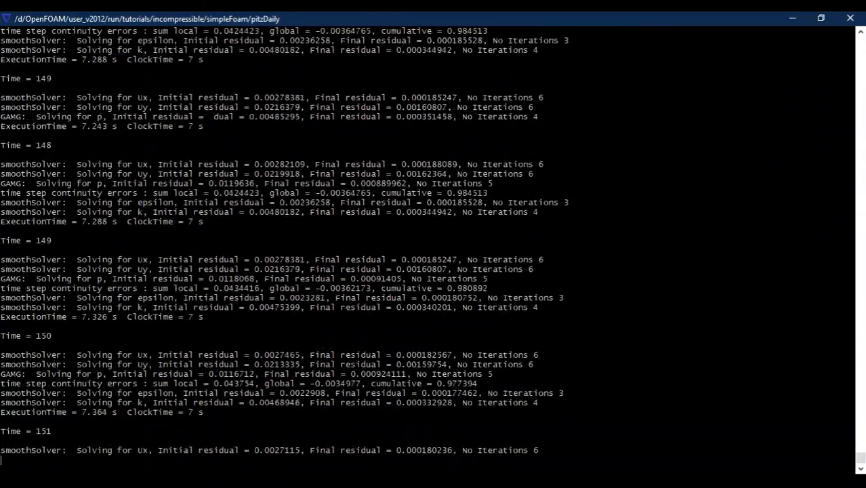
Launch ParaView 5.8.1 from the installed Windows programs while the solver runs
mouse_move(255, 483)
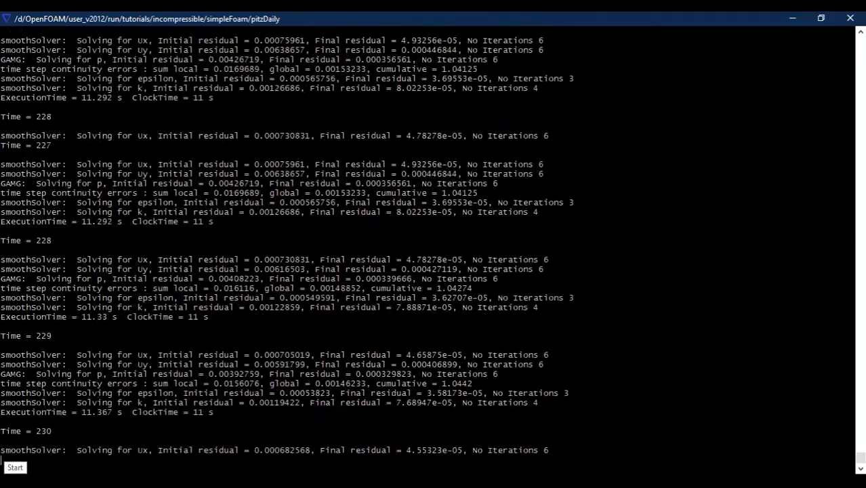
left_click(8, 483)
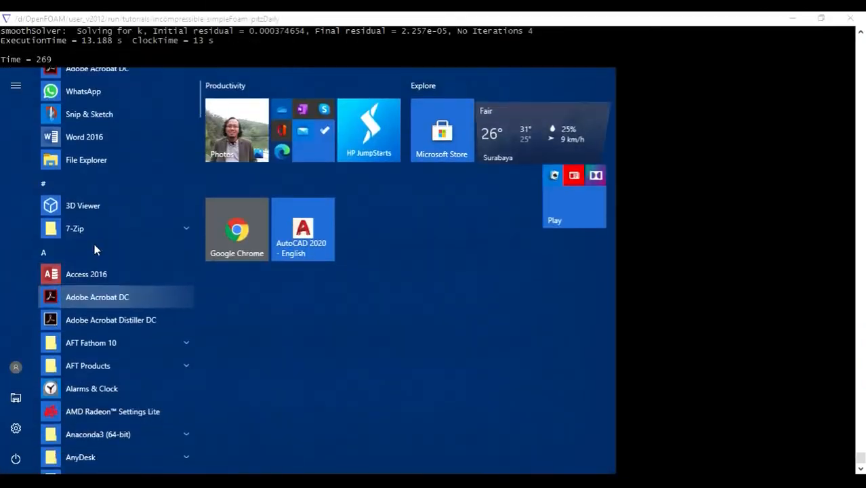
scroll(166, 131, "down", 5)
scroll(195, 233, "down", 5)
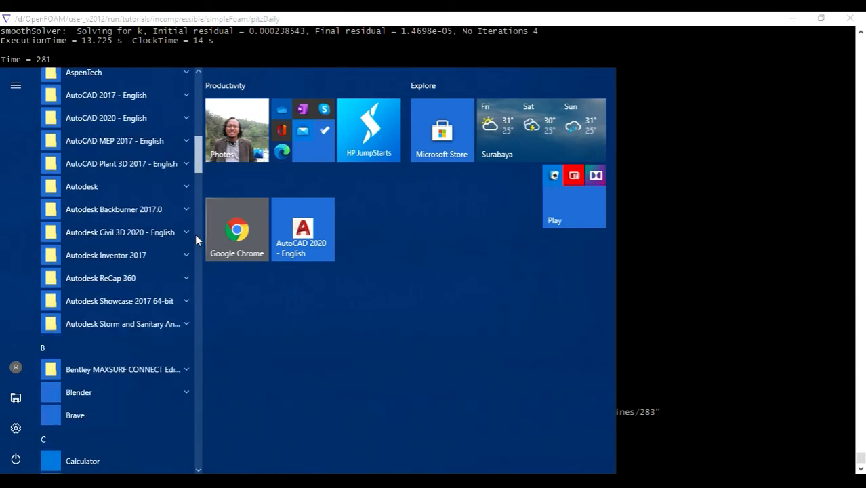
scroll(195, 234, "down", 15)
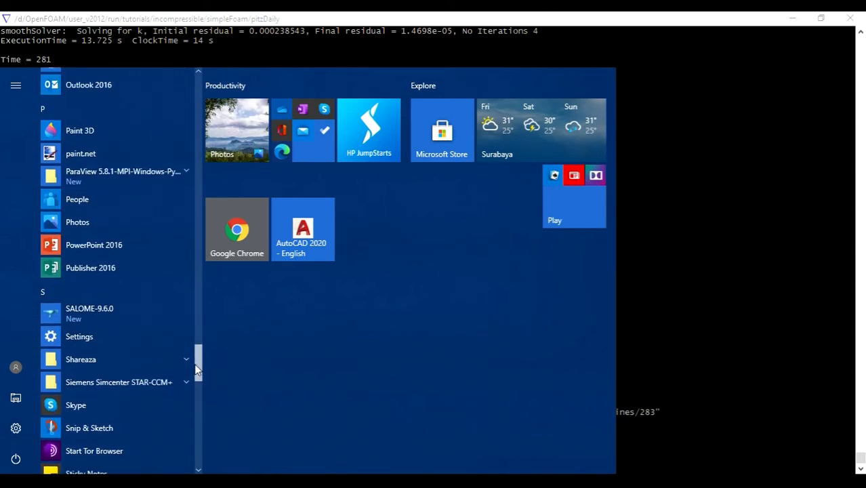
left_click(142, 182)
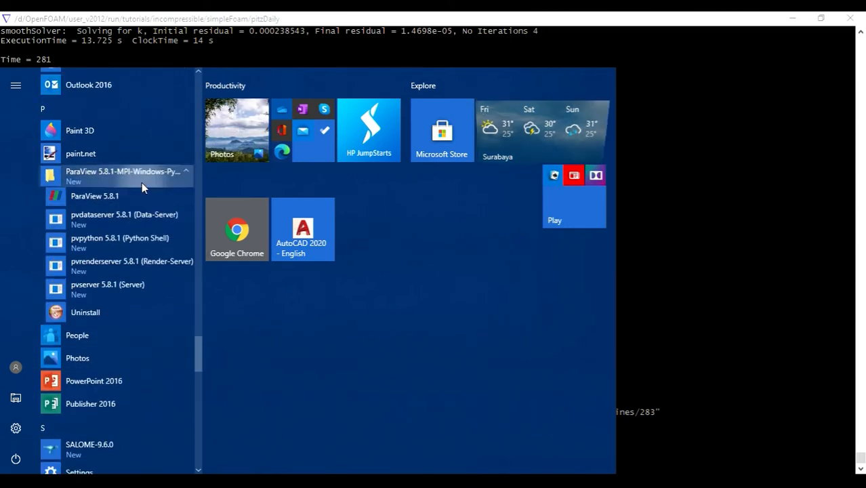
left_click(107, 203)
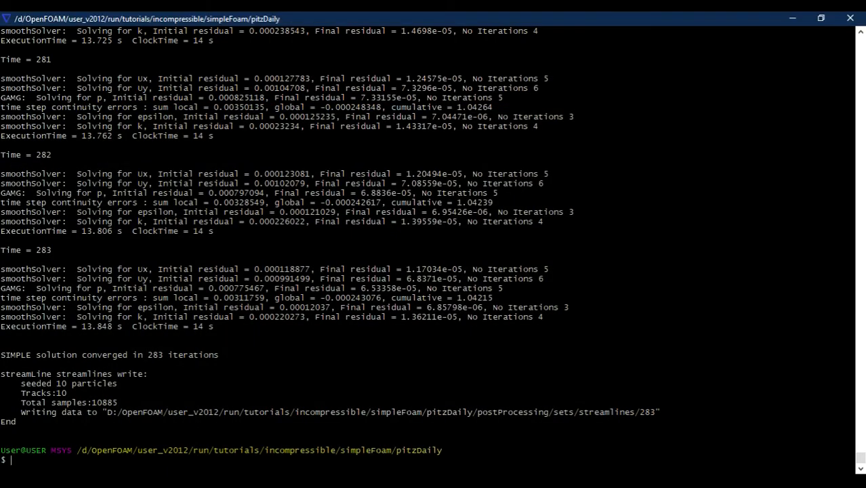
List the solved pitzDaily case's contents in the terminal and try to view the results with paraFoam
type("ls")
key("Return")
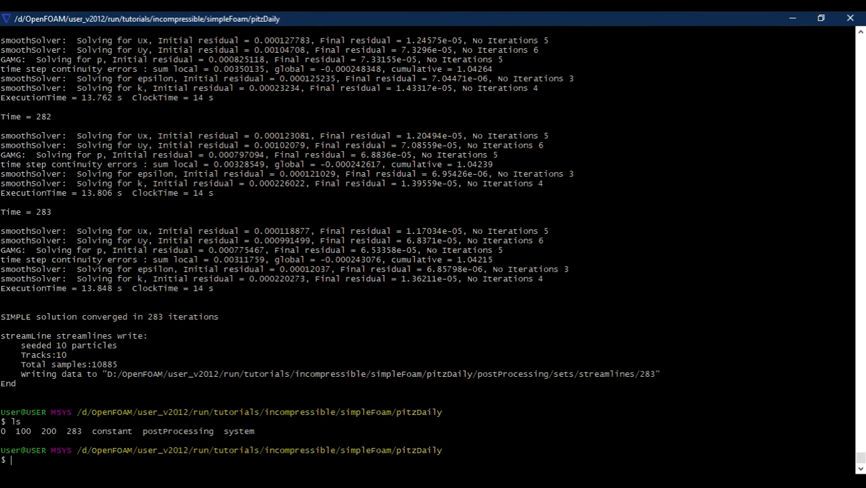
type("paraFoam")
key("Return")
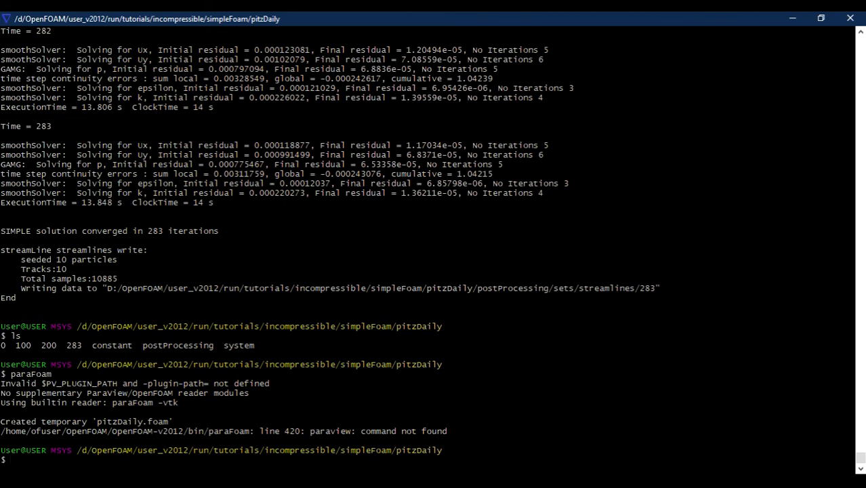
Check the paraFoam output line about the temporary pitzDaily.foam file and list the case directory again
triple_click(199, 421)
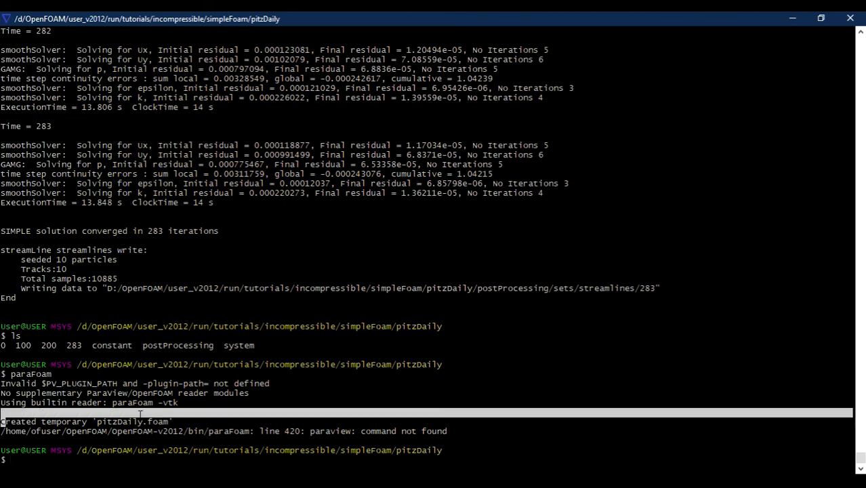
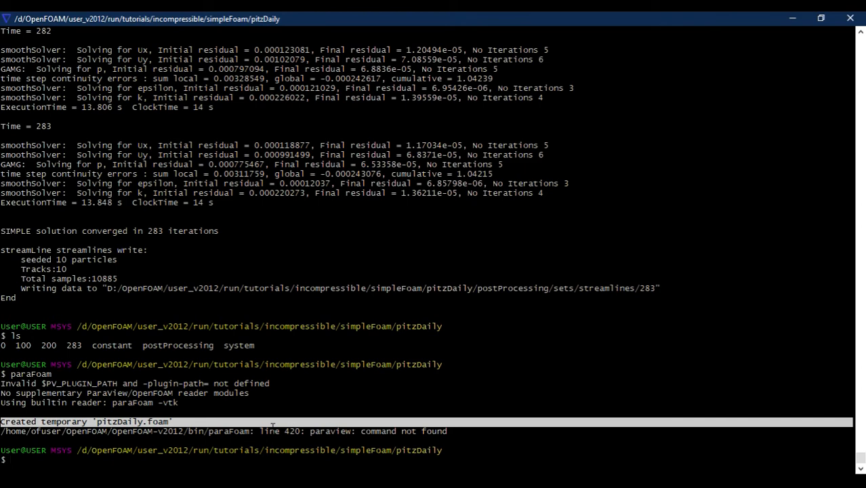
left_click(273, 424)
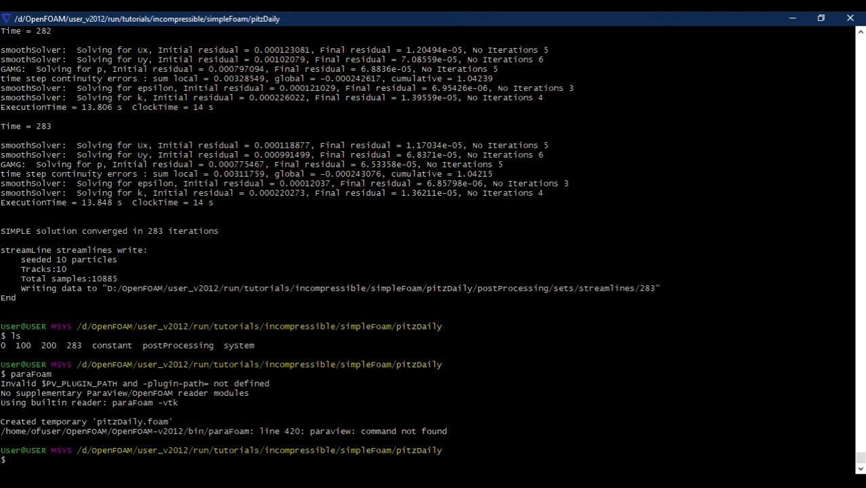
type("ls")
key("Return")
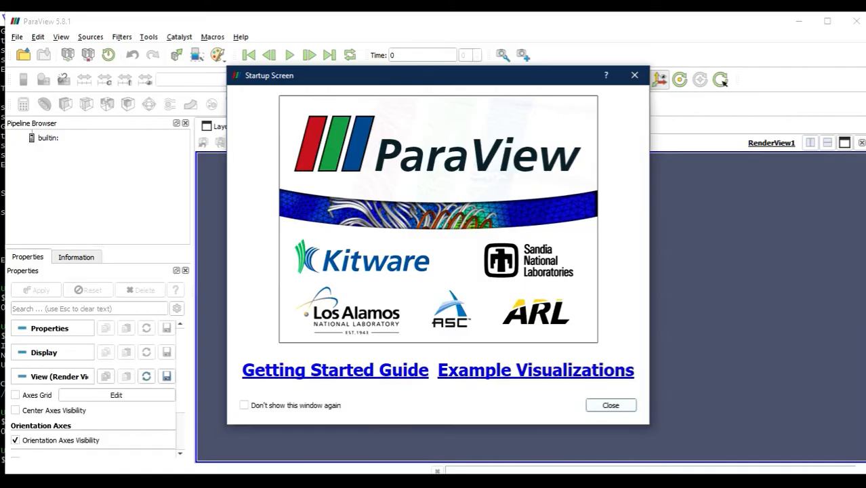
In ParaView, dismiss the startup screen and bring up the file opening dialog in the maximized window
left_click(609, 405)
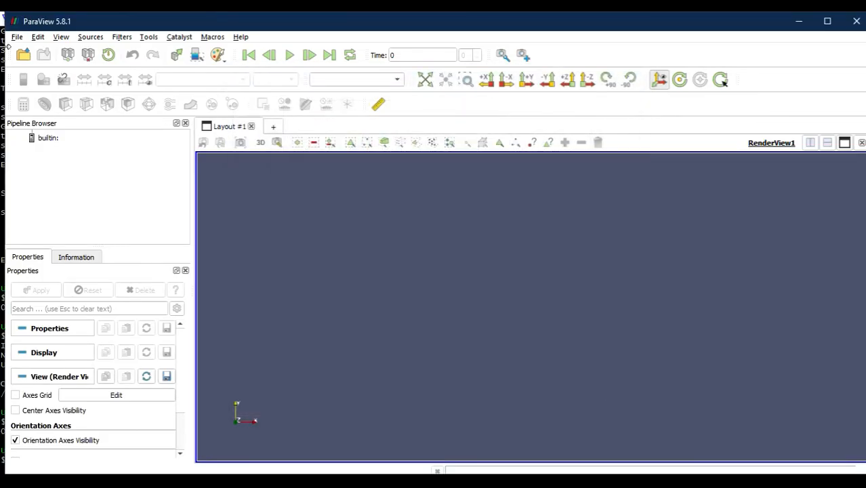
left_click(842, 25)
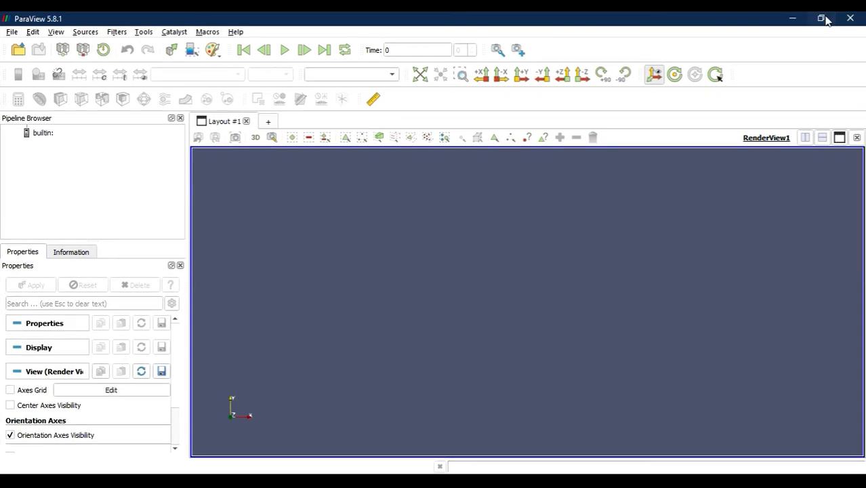
left_click(12, 31)
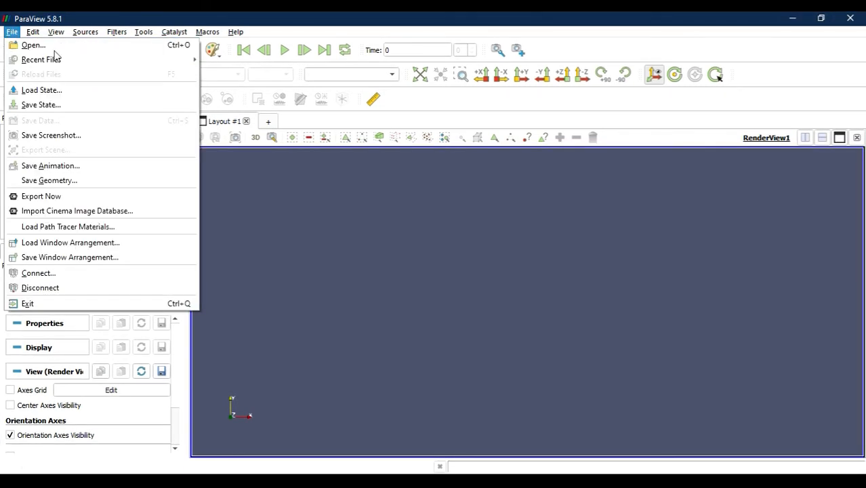
left_click(40, 46)
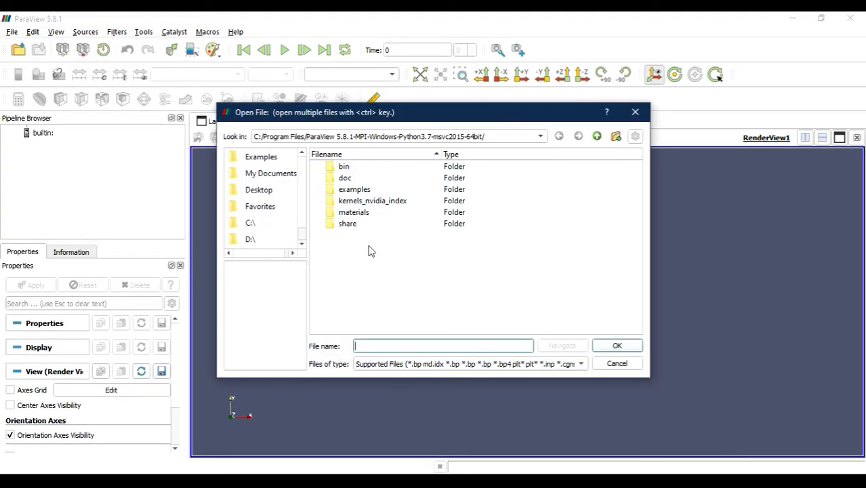
Browse to the case folder D:/OpenFOAM/user_v2012/run/tutorials/incompressible/simpleFoam/pitzDaily
left_click(257, 239)
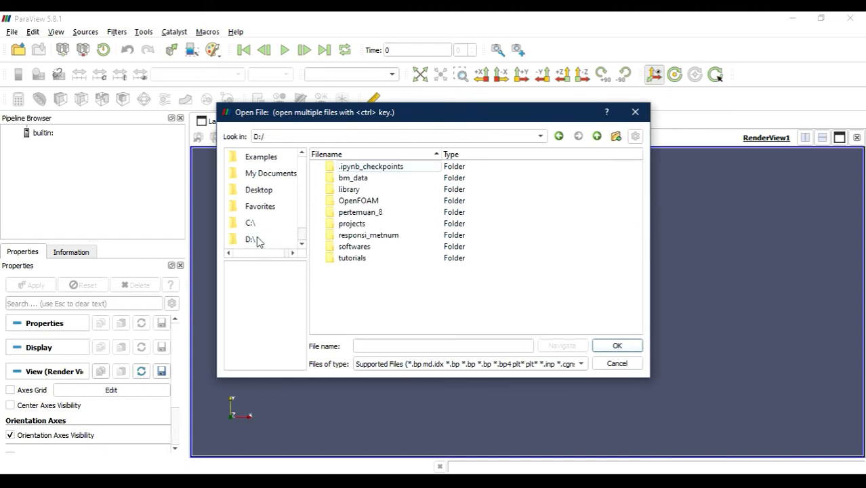
double_click(364, 201)
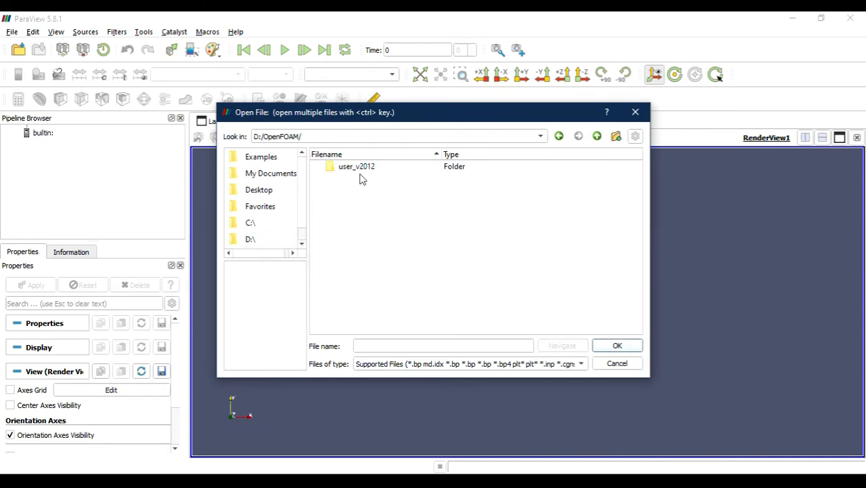
left_click(363, 169)
double_click(360, 170)
double_click(360, 170)
left_click(360, 273)
double_click(359, 273)
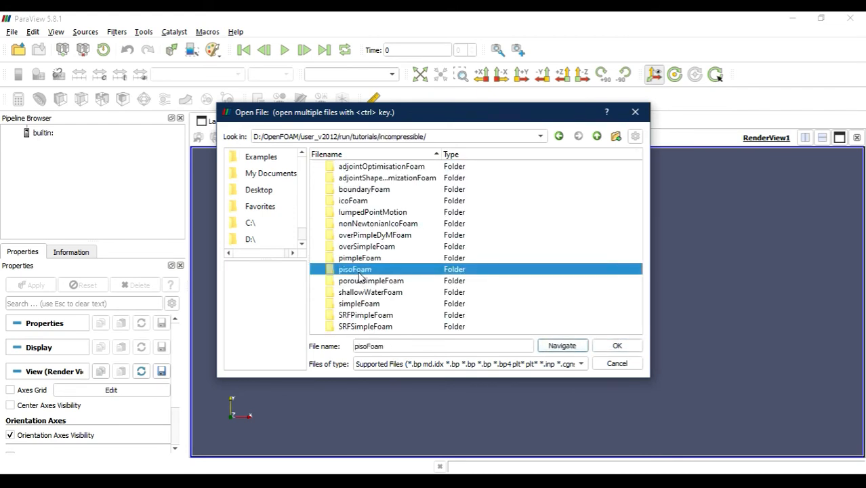
double_click(364, 303)
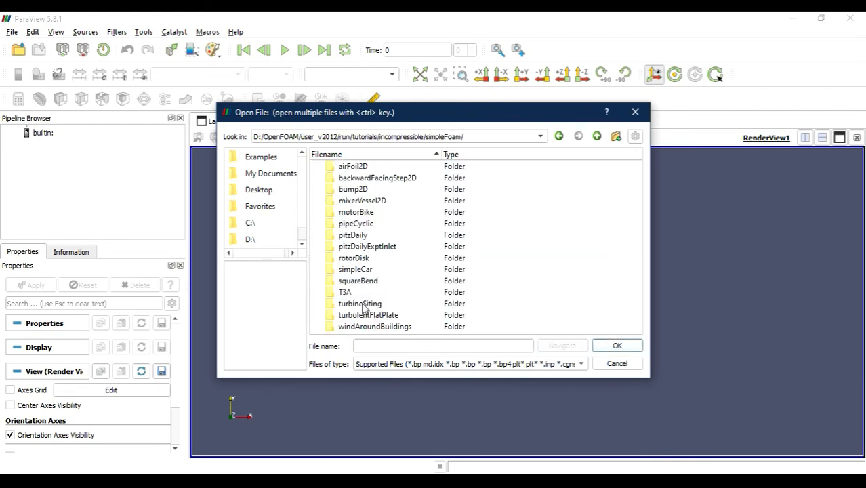
double_click(358, 236)
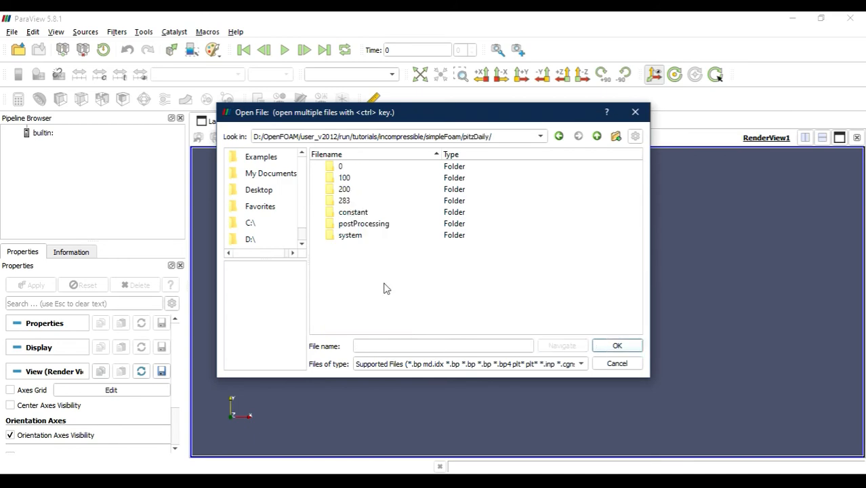
Try to open the pitzDaily case using the file type OpenFOAM Files (VisIt) (*.controlDict)
left_click(513, 363)
scroll(512, 366, "down", 4)
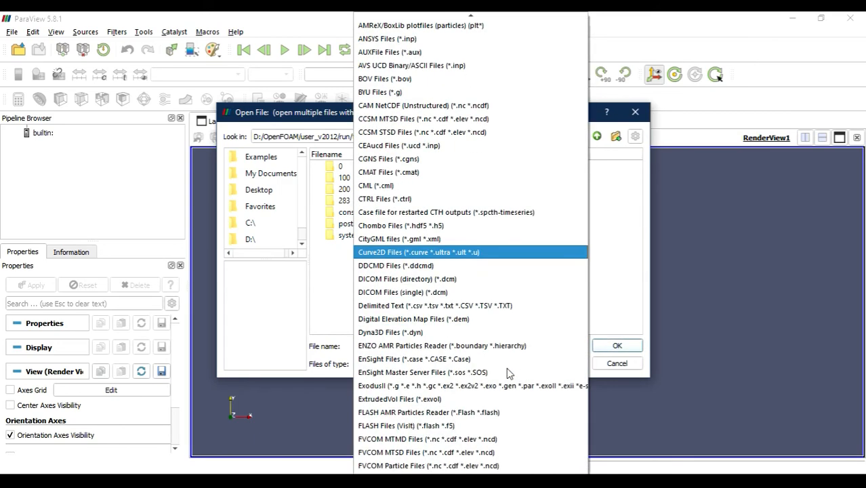
scroll(508, 376, "down", 15)
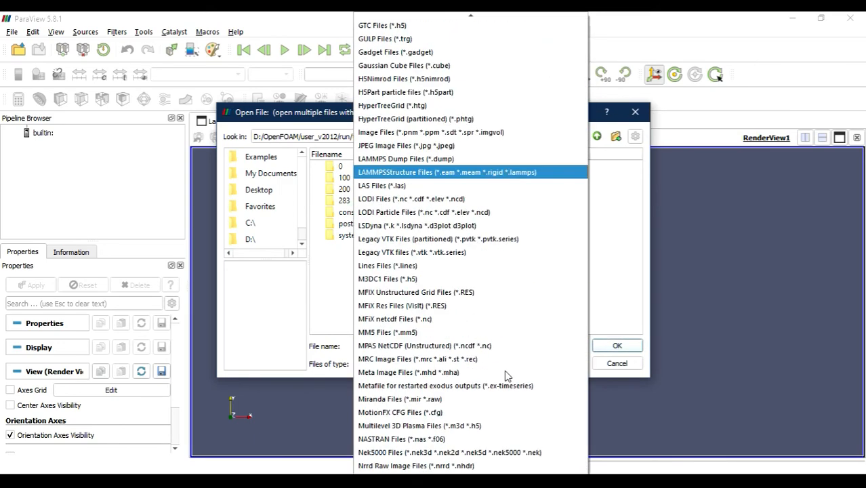
scroll(505, 378, "down", 4)
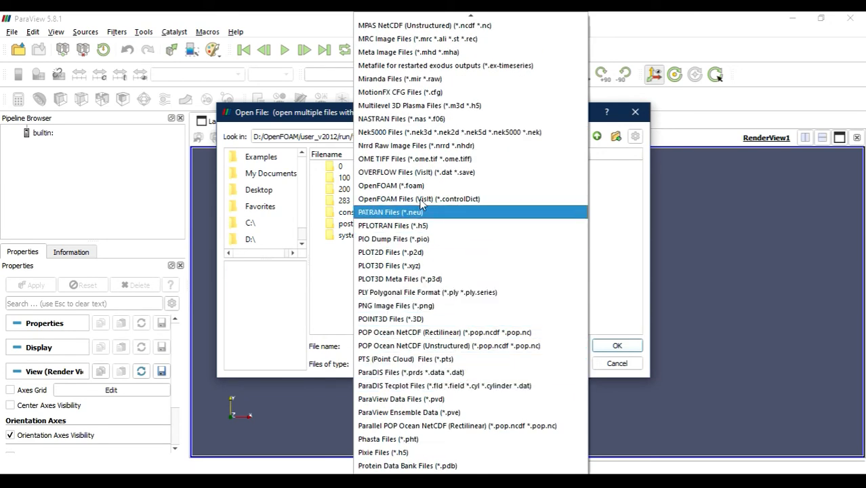
left_click(420, 199)
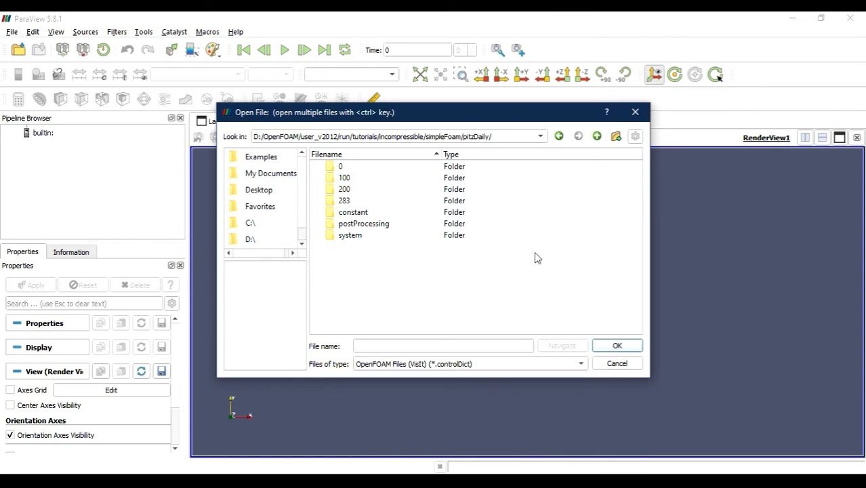
left_click(615, 346)
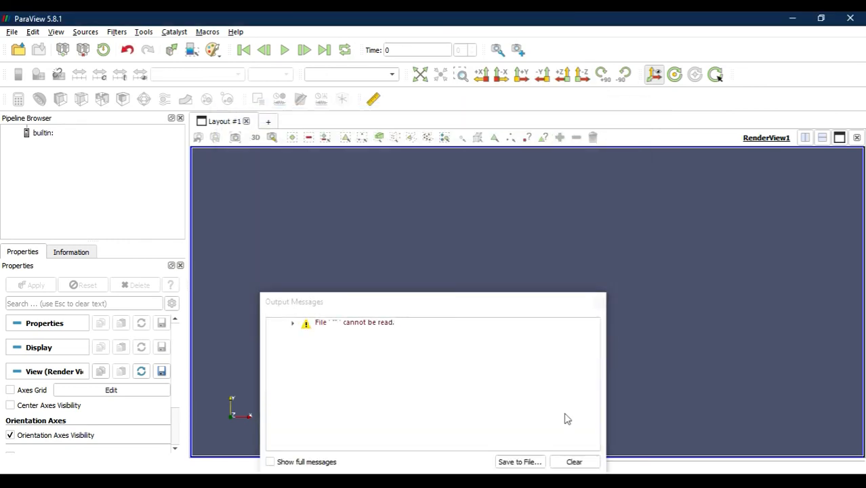
left_click_drag(508, 305, 502, 224)
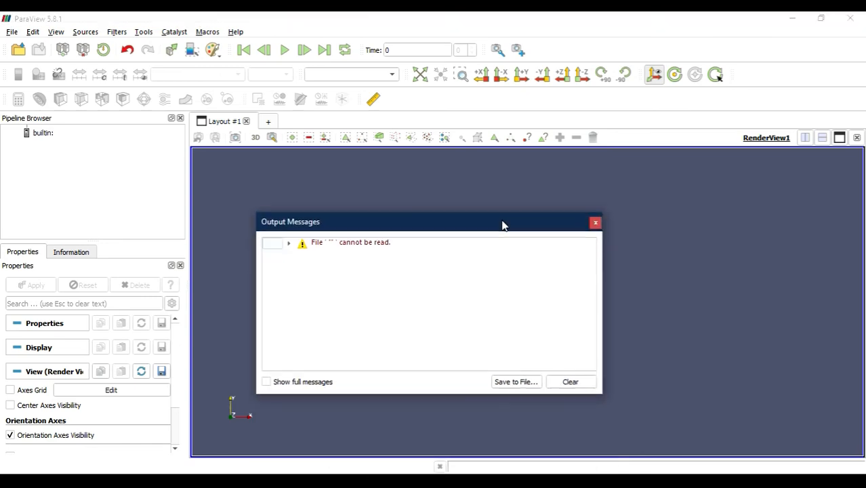
Dismiss the output messages, then reopen the file opening dialog and check its file types for OpenFOAM (*.foam)
left_click(596, 223)
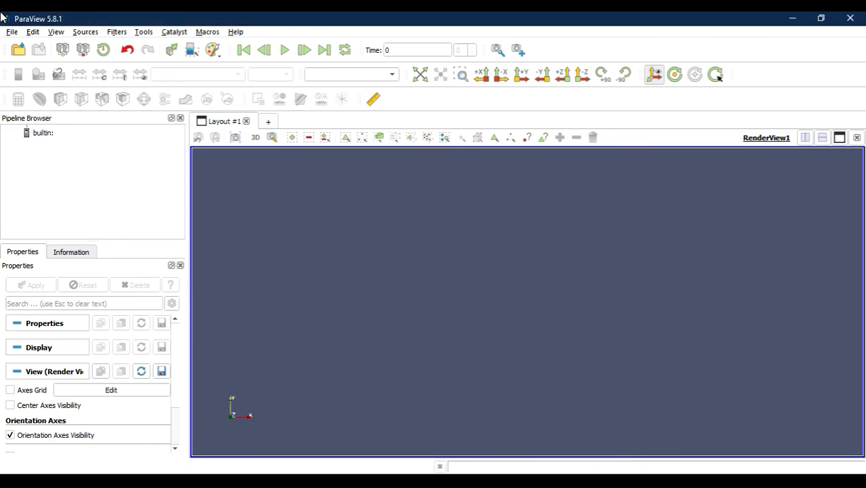
left_click(12, 34)
left_click(24, 45)
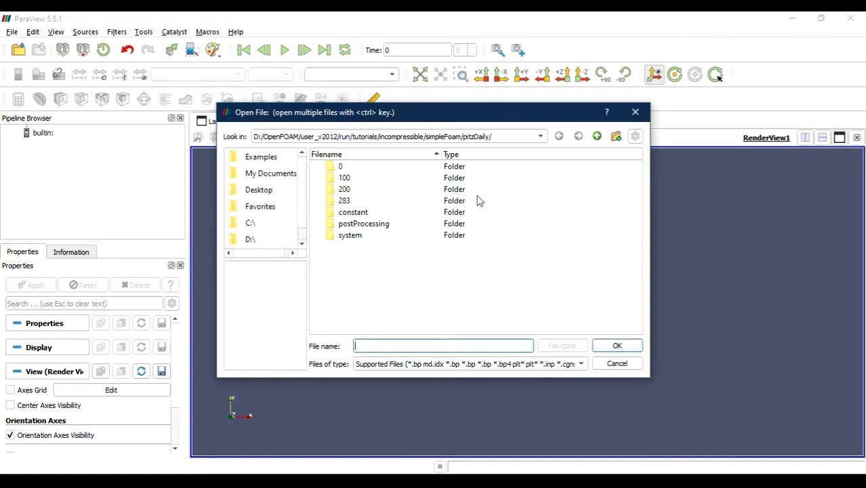
left_click(552, 363)
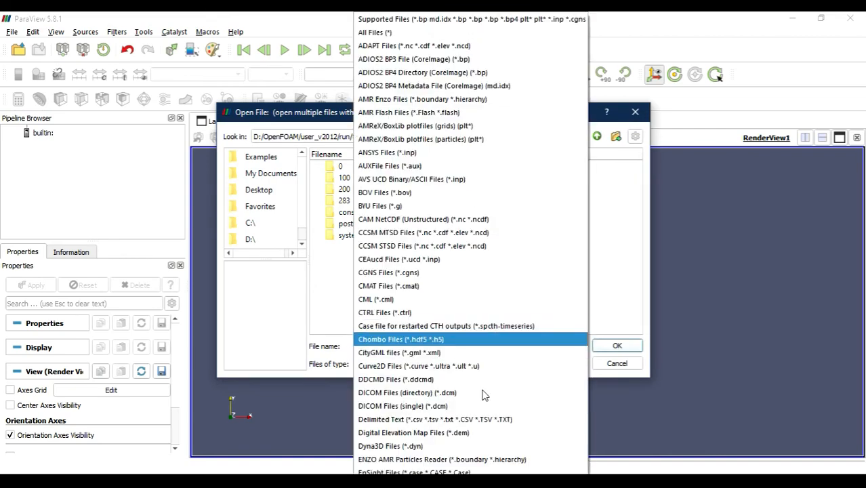
scroll(474, 436, "down", 12)
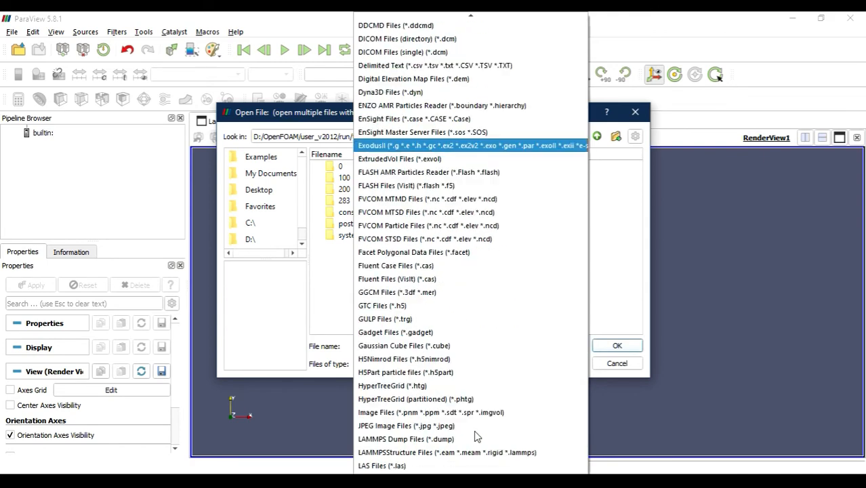
scroll(475, 436, "down", 10)
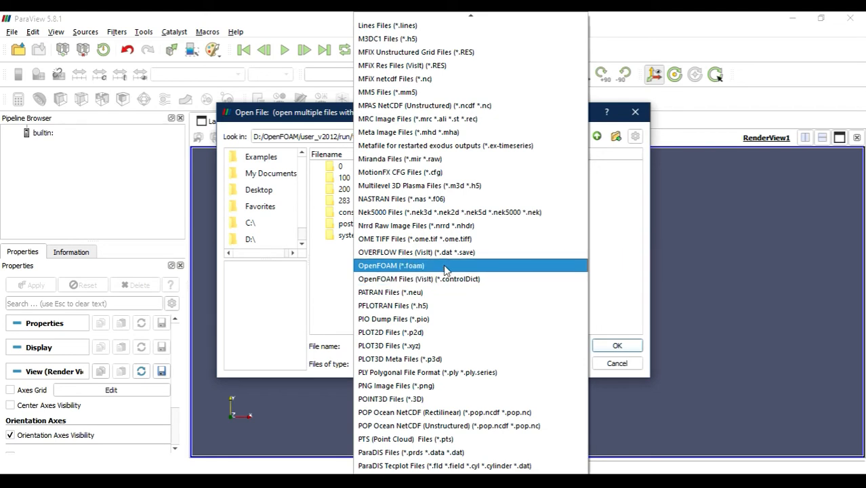
left_click(761, 333)
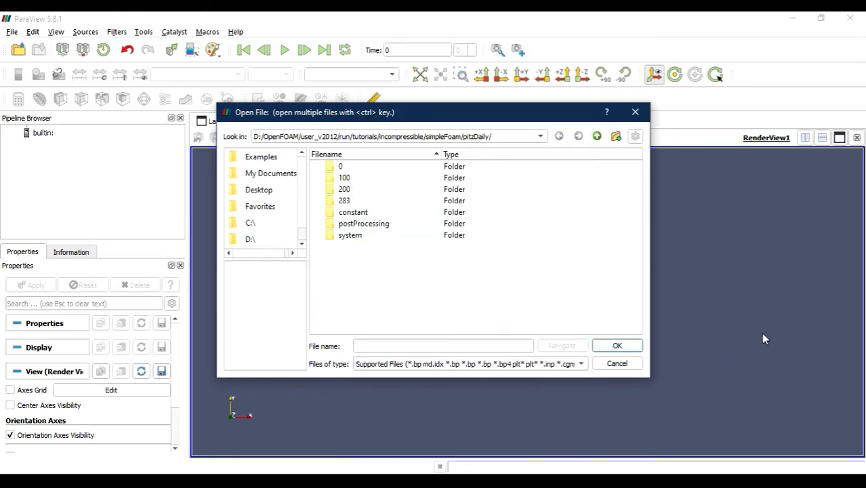
Switch to the web browser and search for "msys editor" in a new tab
key("alt+Tab")
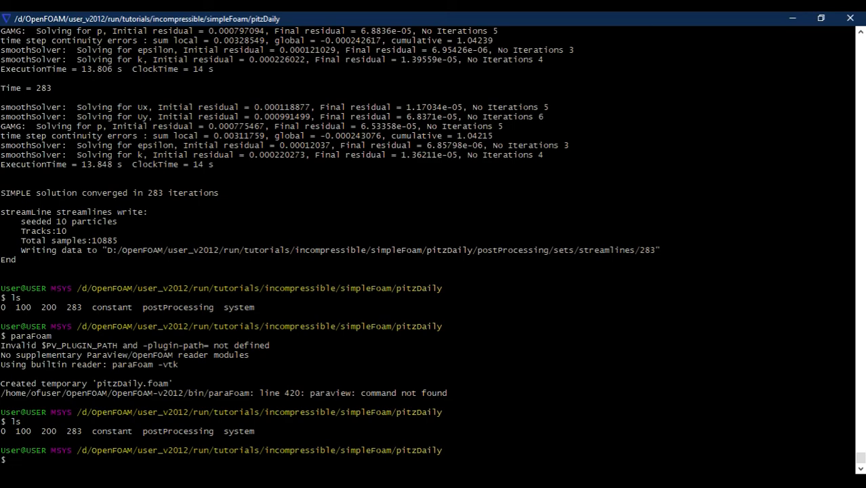
key("alt+Tab")
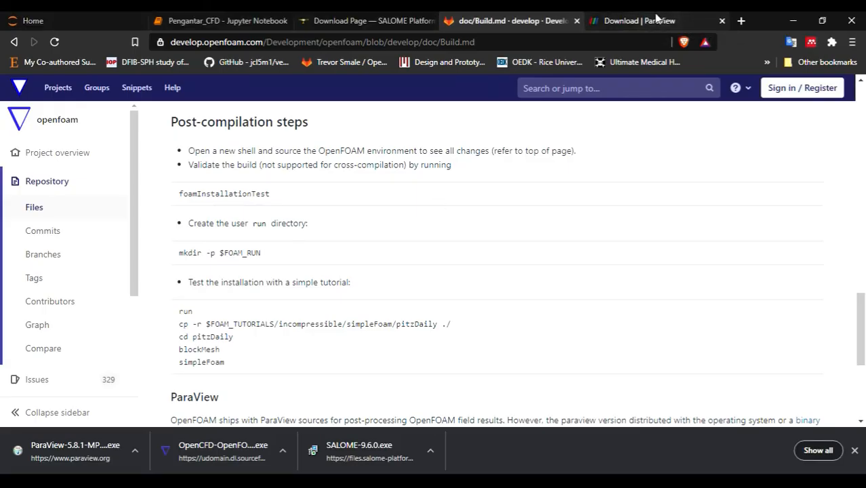
left_click(656, 20)
left_click(741, 21)
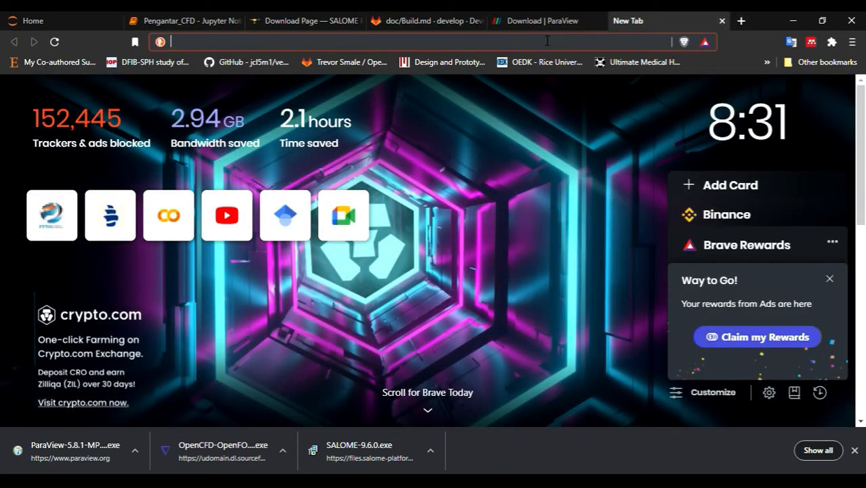
type("msys e")
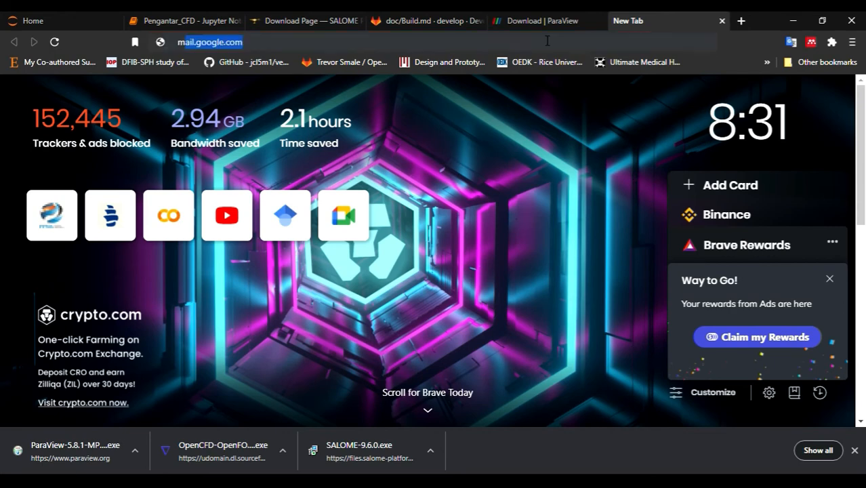
type("ditor")
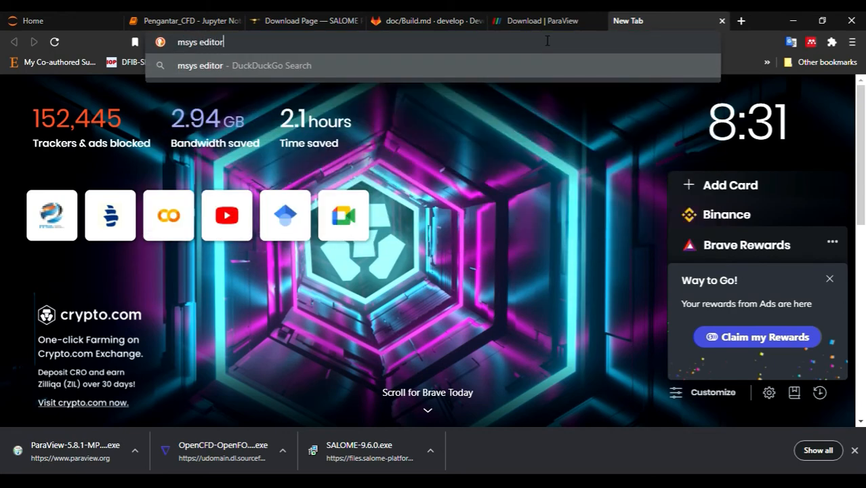
key("Return")
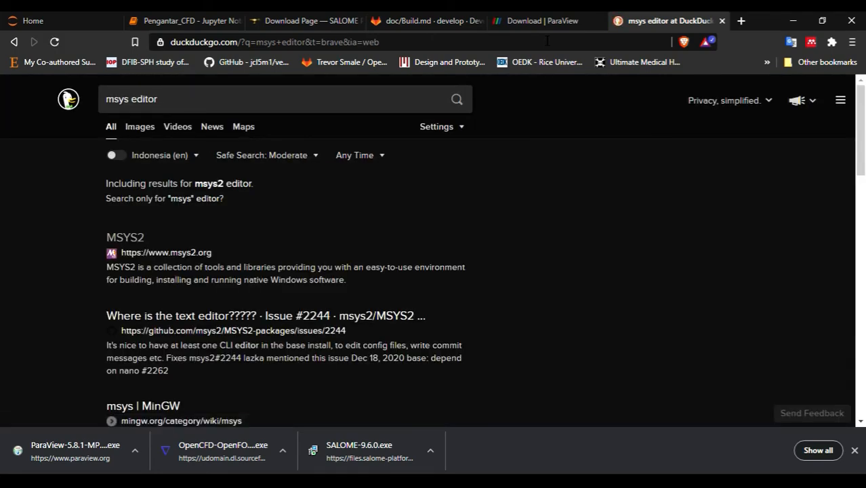
Return to the OpenFOAM terminal, try the ed command, and list the pitzDaily case directory
key("alt+Tab")
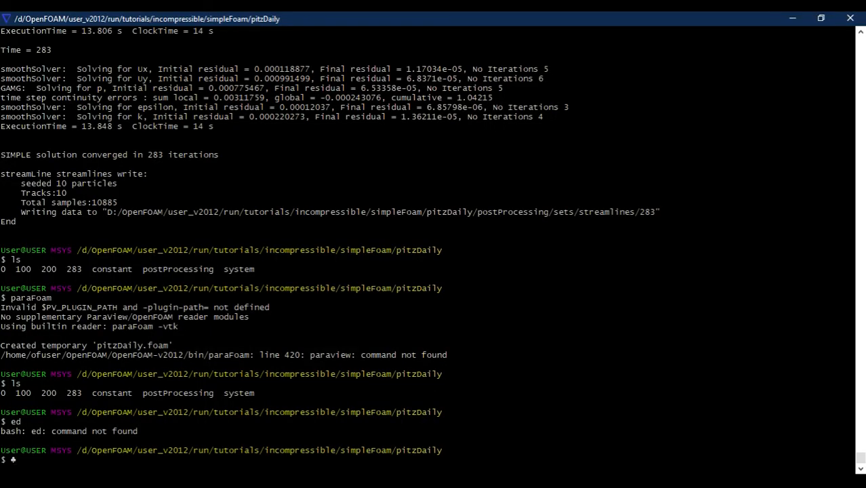
key("BackSpace")
type("ls")
key("Return")
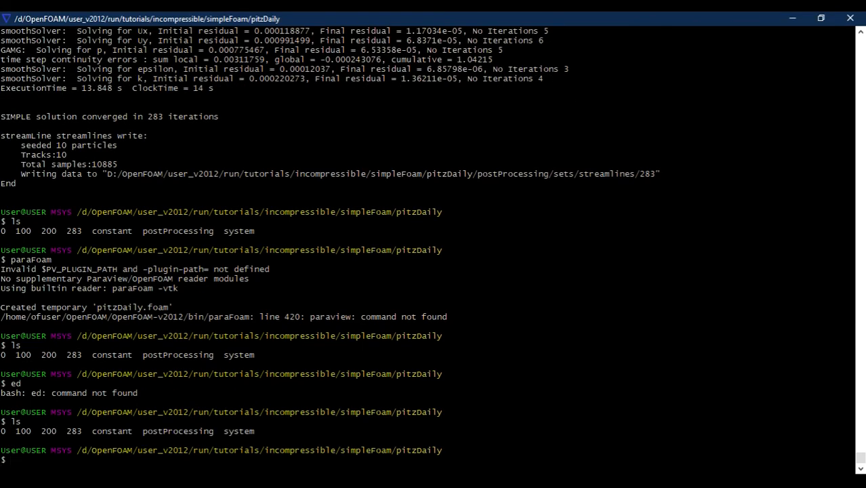
Create an empty pitzDaily.foam file in the case directory with nano, then list the directory to check for it
type("nano pitzDaily.foam")
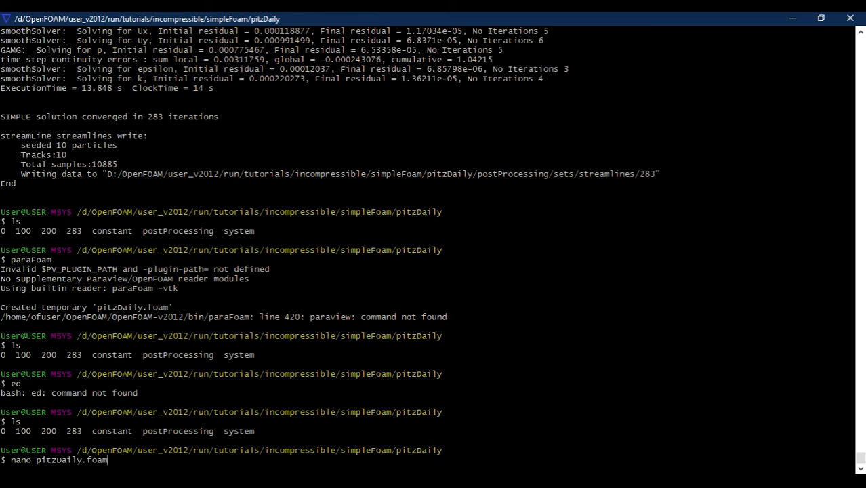
key("Return")
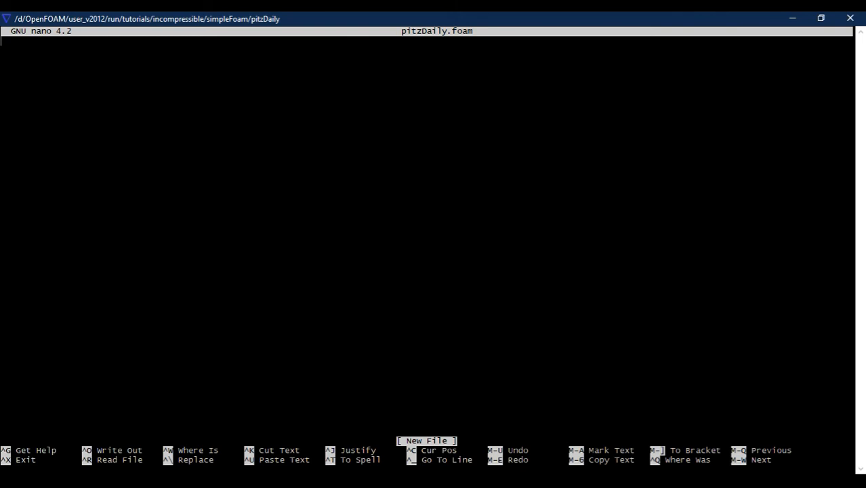
key("ctrl+o")
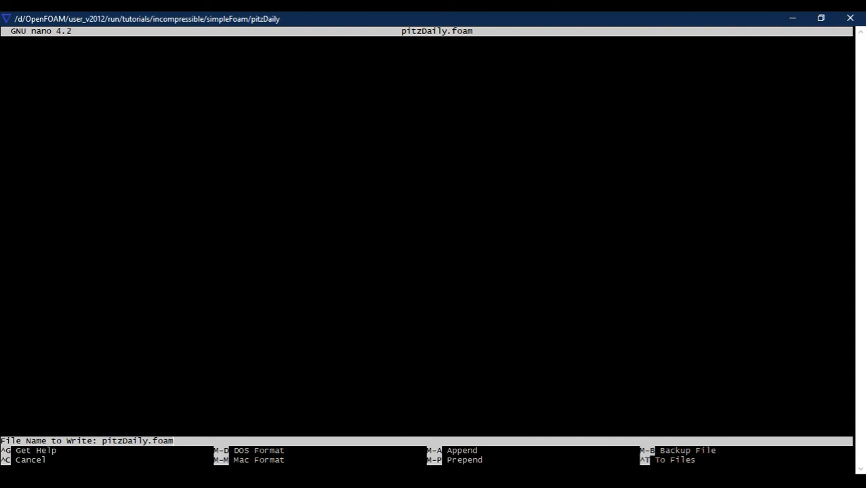
key("Return")
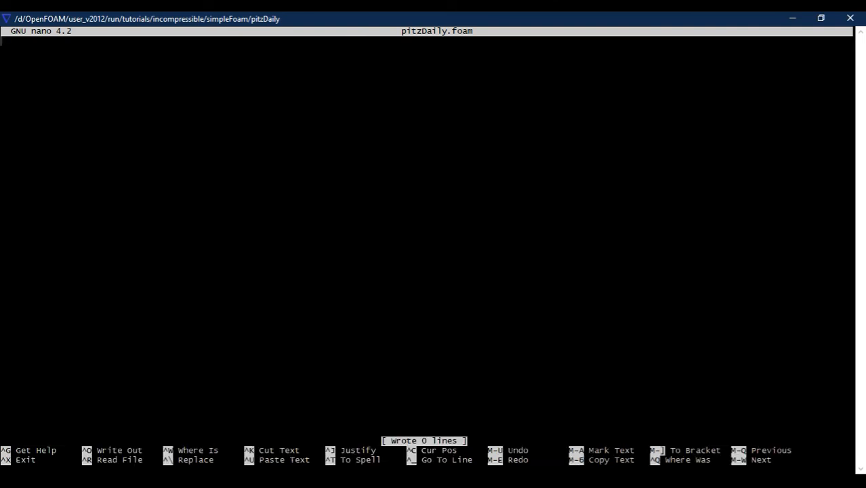
key("ctrl+x")
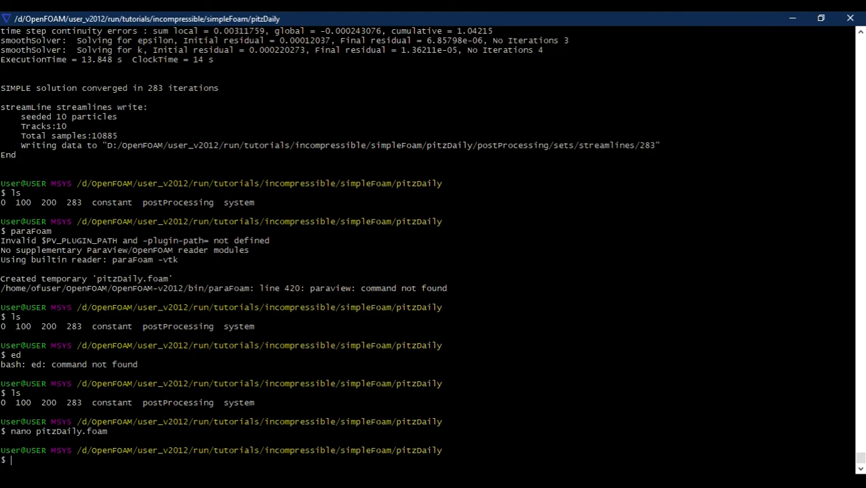
type("ls")
key("Return")
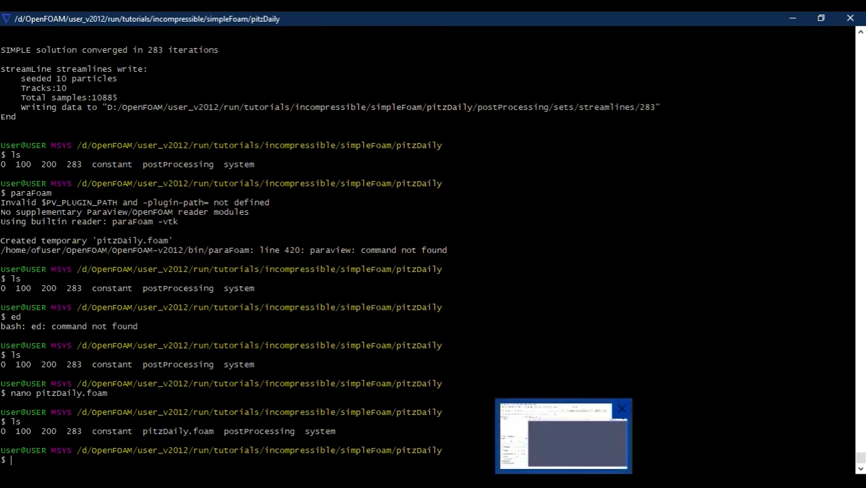
Switch to ParaView, refresh the pitzDaily folder listing, and load pitzDaily.foam into the render view
left_click(563, 440)
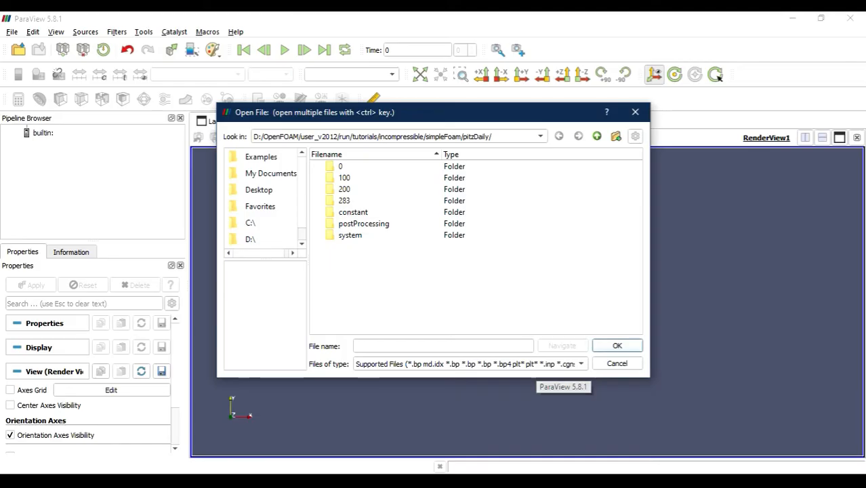
left_click(596, 136)
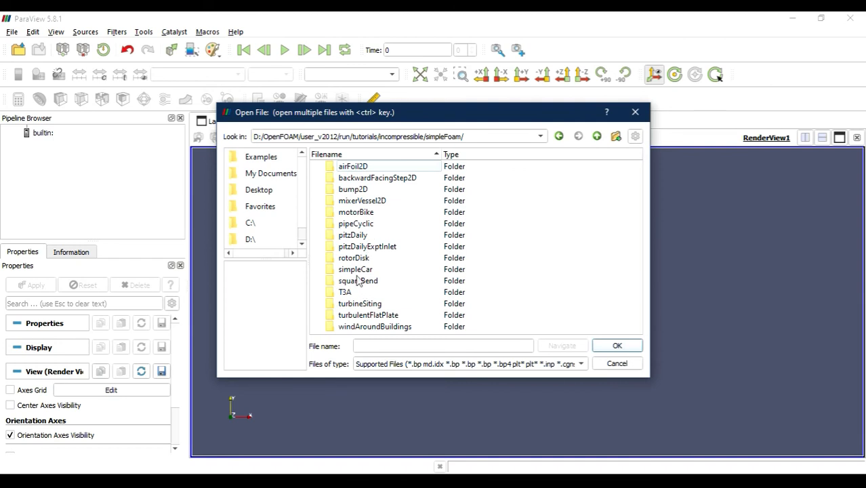
double_click(364, 234)
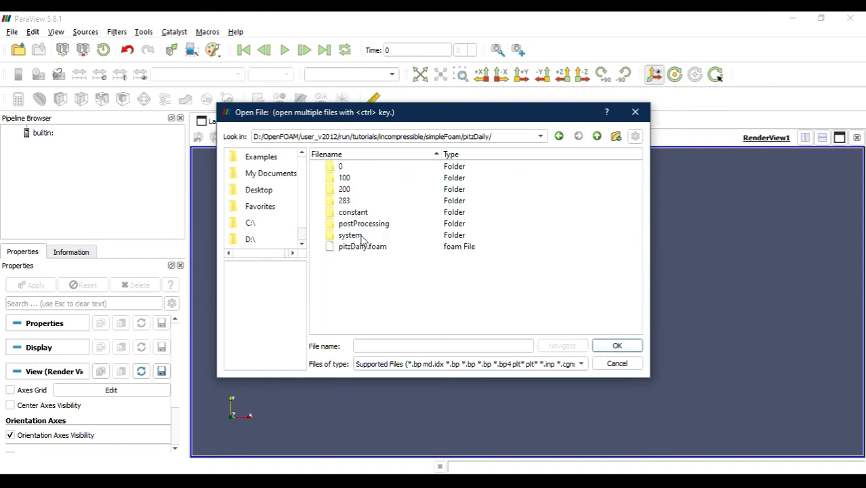
left_click(366, 247)
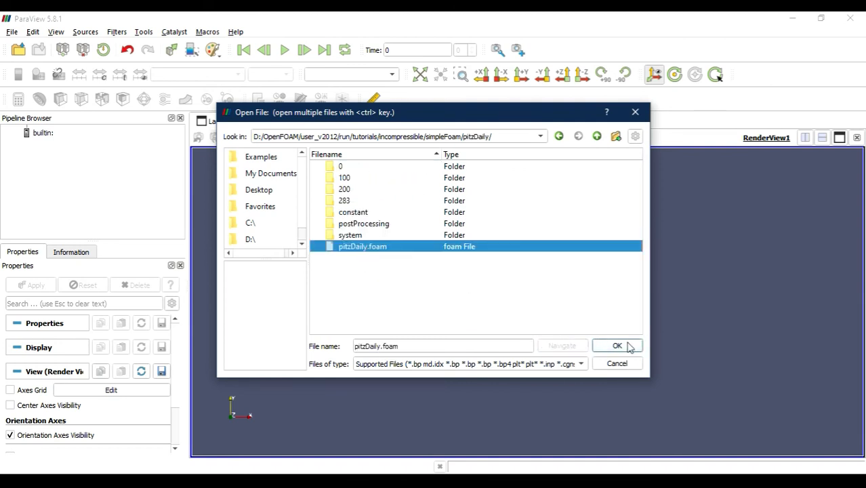
left_click(625, 345)
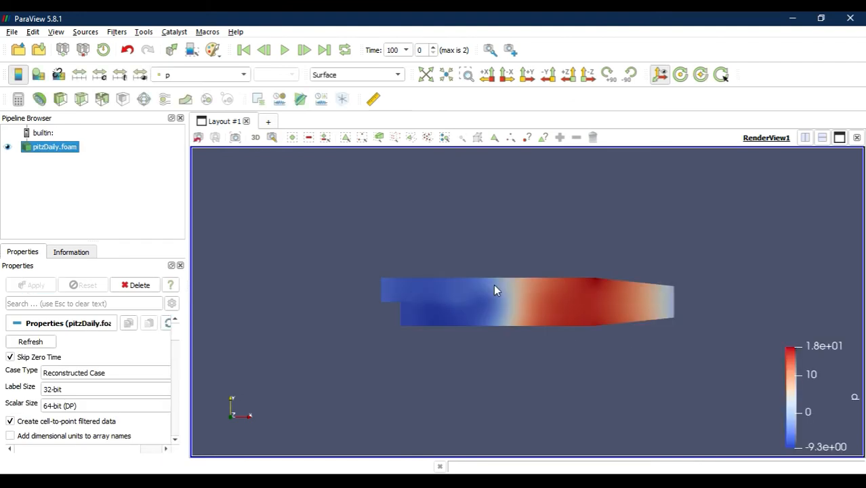
Inspect the pressure field on the pitzDaily geometry and recolor it by the velocity point data U
scroll(504, 297, "up", 3)
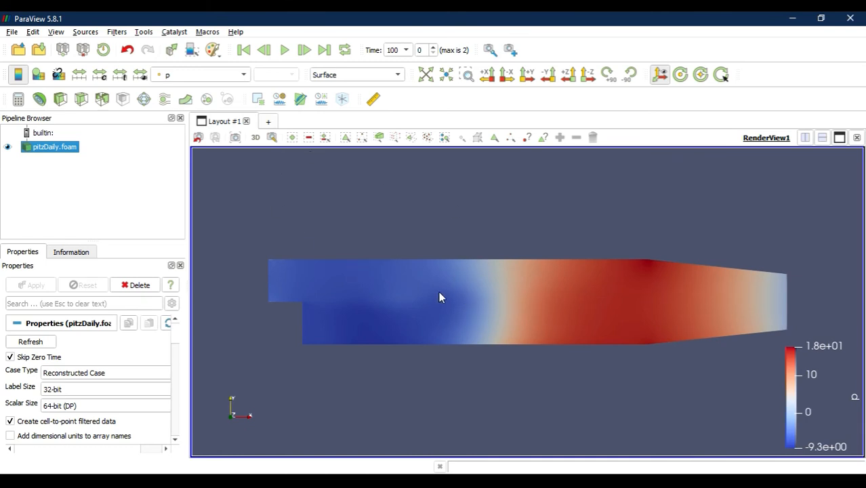
left_click_drag(486, 272, 574, 224)
left_click_drag(478, 276, 541, 313)
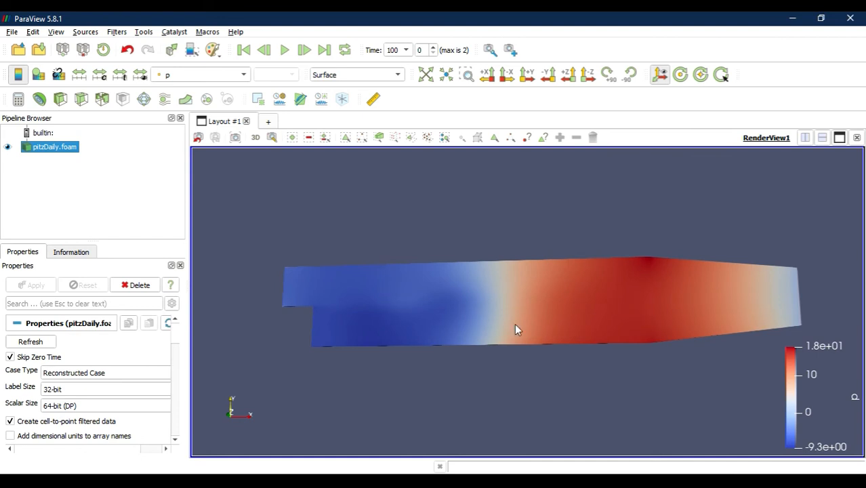
left_click(210, 76)
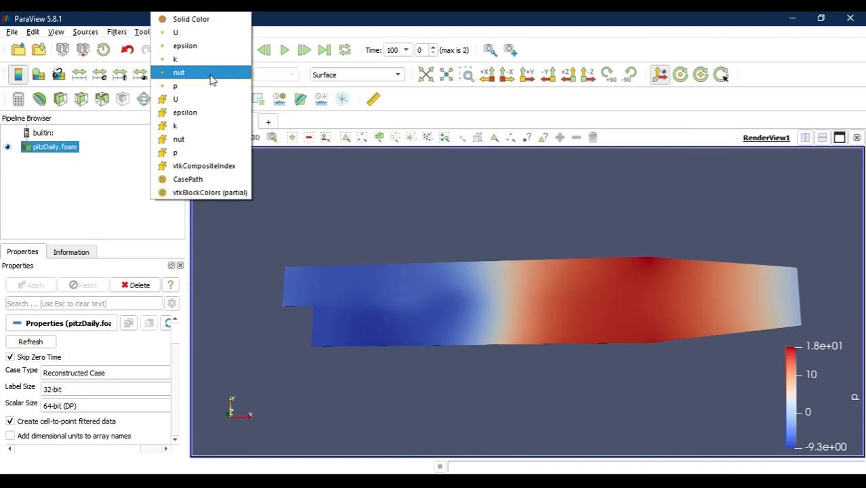
left_click(177, 32)
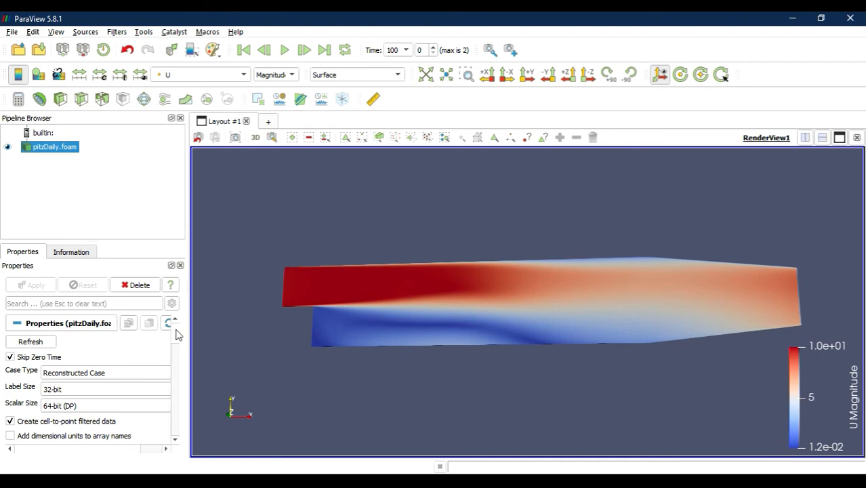
Change the representation of the pitzDaily case to Wireframe
left_click_drag(178, 333, 177, 175)
left_click(383, 75)
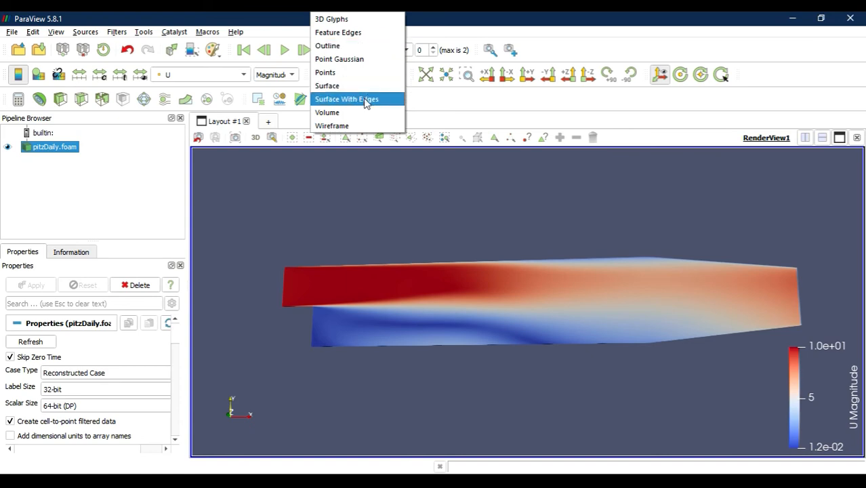
left_click(344, 133)
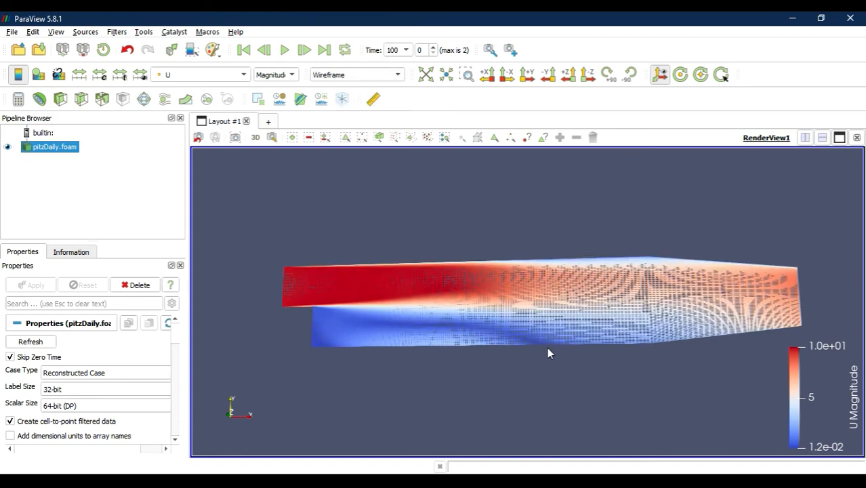
Examine the wireframe mesh colored by velocity magnitude, both close up and from several angles
scroll(547, 347, "up", 4)
scroll(532, 348, "up", 5)
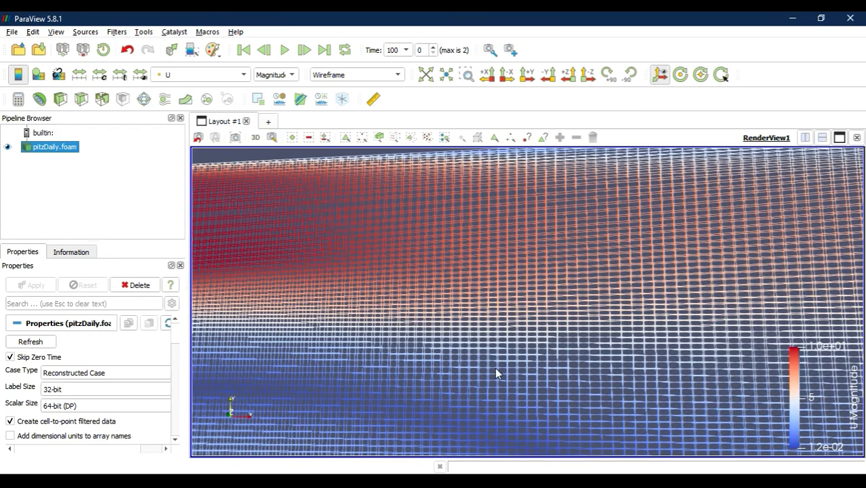
left_click_drag(494, 367, 546, 379)
scroll(544, 372, "down", 8)
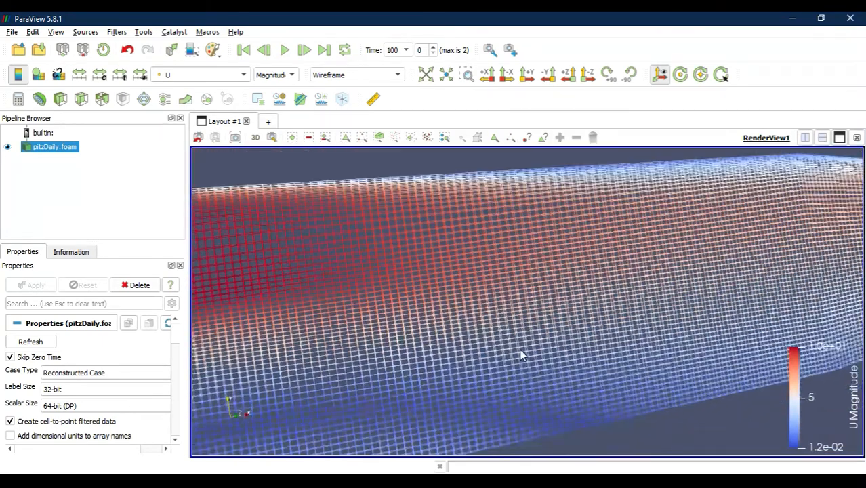
scroll(515, 356, "down", 3)
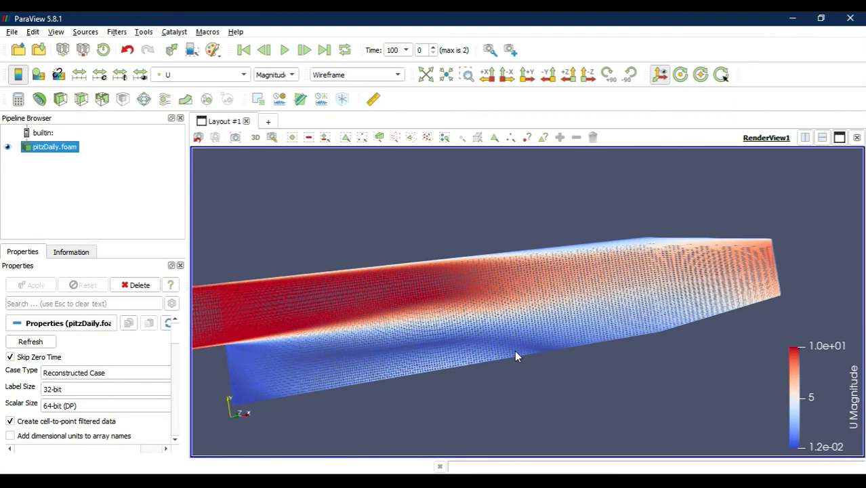
left_click_drag(515, 356, 350, 303)
left_click_drag(497, 304, 517, 360)
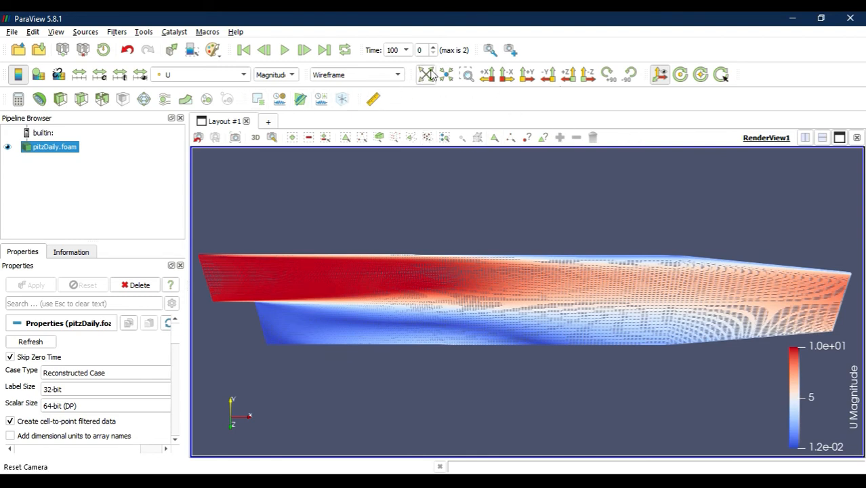
Inspect the pitzDaily wireframe mesh from the Y, X and Z axis directions, finishing close up in the -Z view
left_click(468, 76)
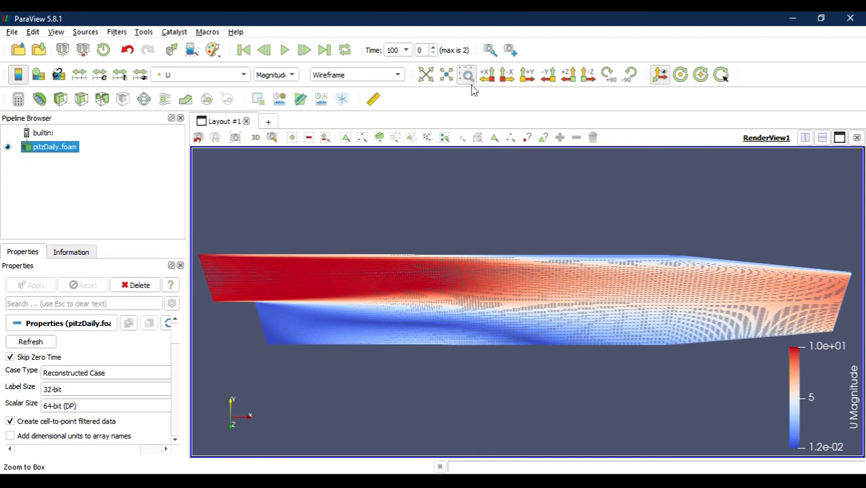
left_click(427, 76)
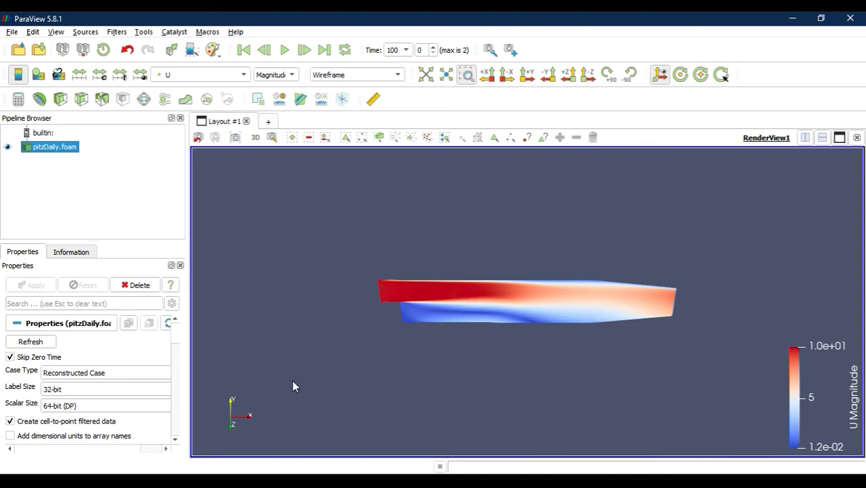
left_click(527, 74)
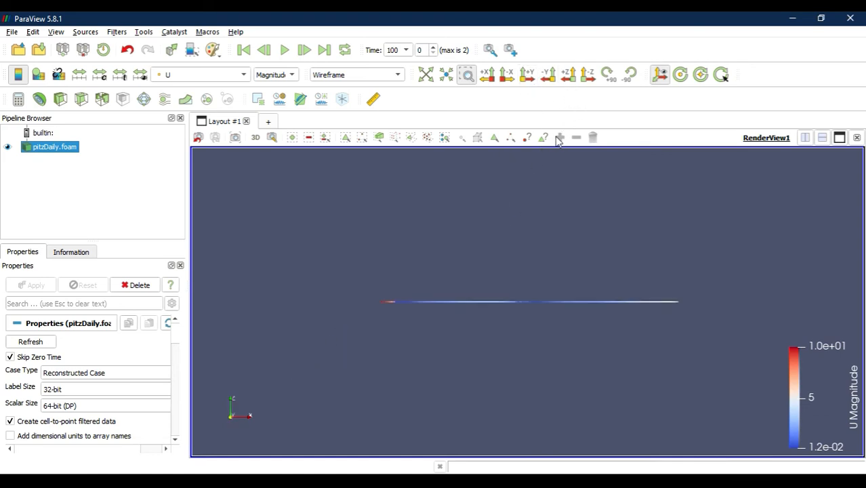
left_click(507, 79)
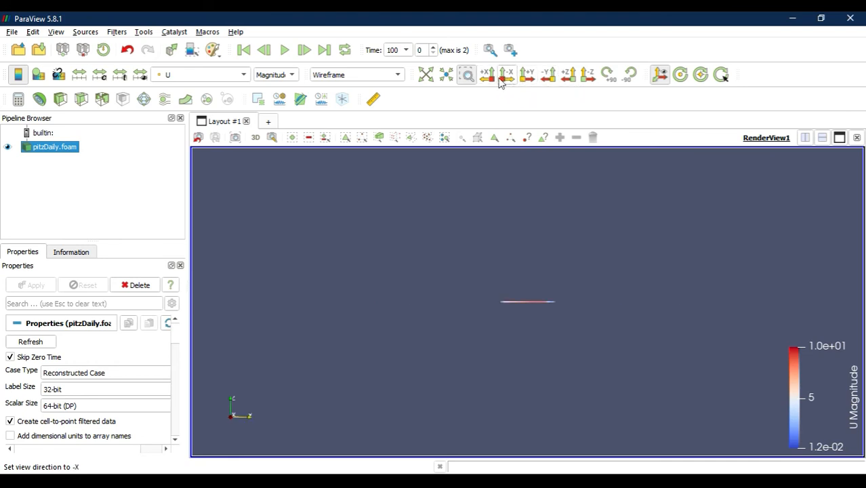
left_click(584, 75)
left_click(586, 76)
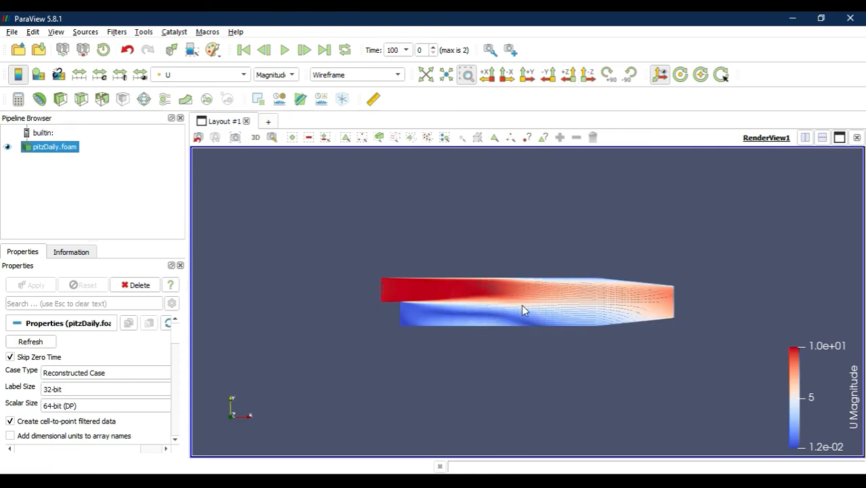
scroll(469, 305, "up", 5)
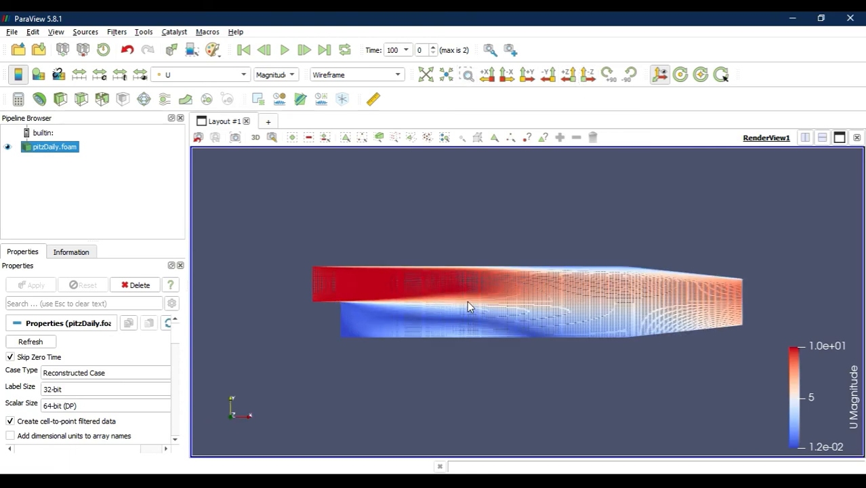
scroll(467, 303, "up", 2)
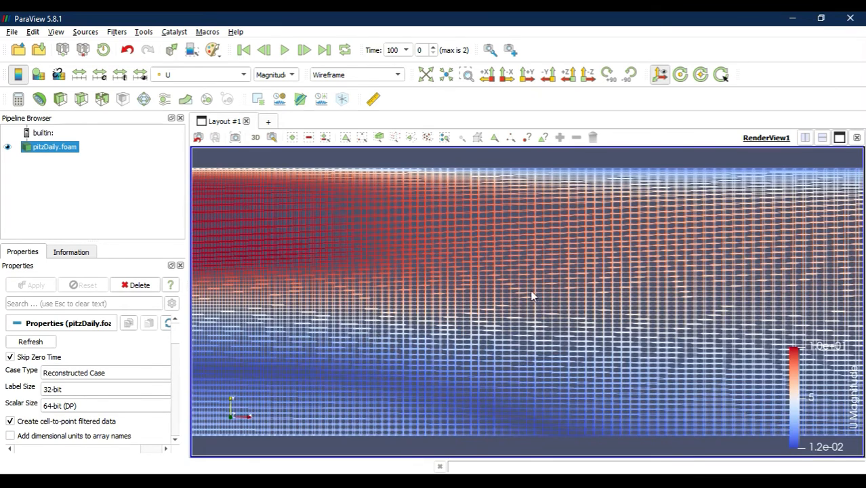
Change the representation of the pitzDaily case to Surface and bring the whole geometry into view
left_click(335, 74)
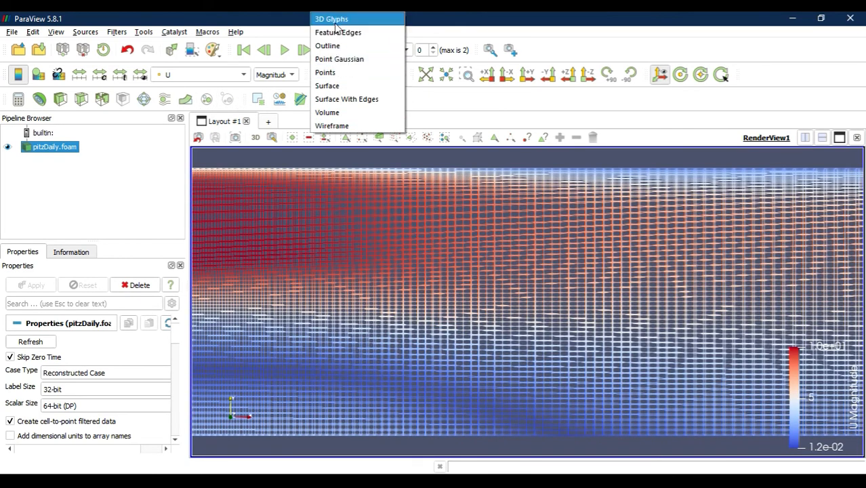
left_click(334, 89)
scroll(515, 230, "down", 5)
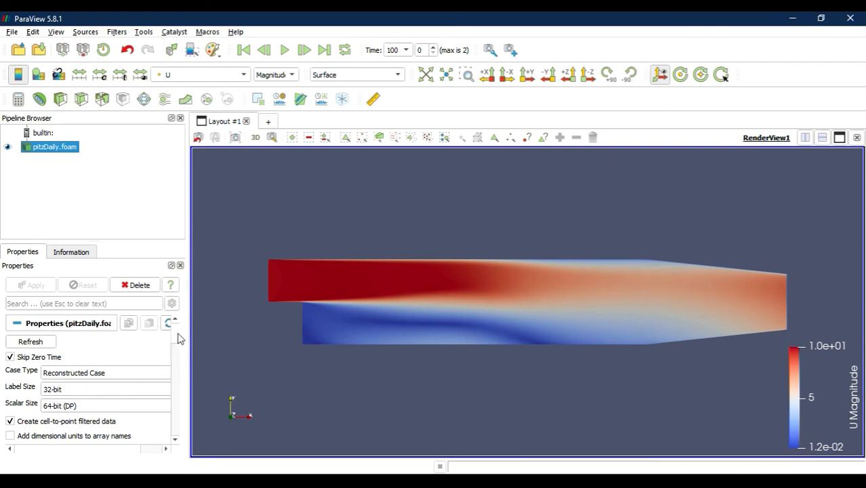
Open the color map editor for the U coloring and list all available color presets
left_click_drag(178, 338, 168, 395)
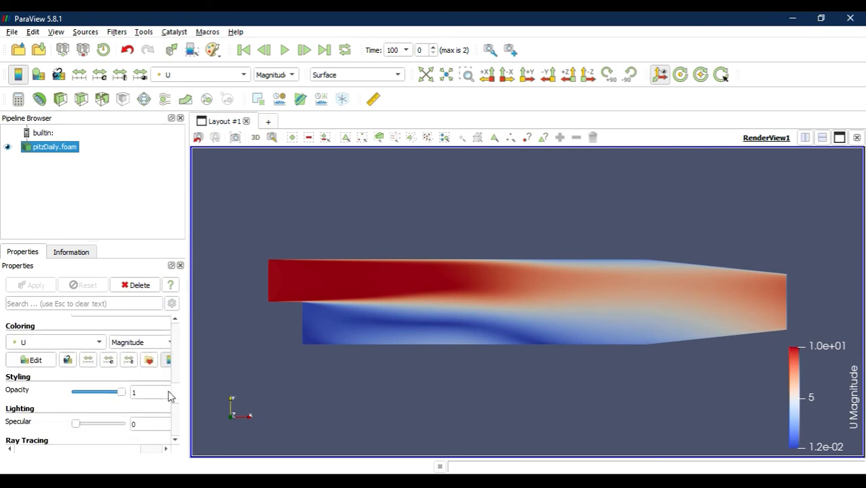
left_click(48, 360)
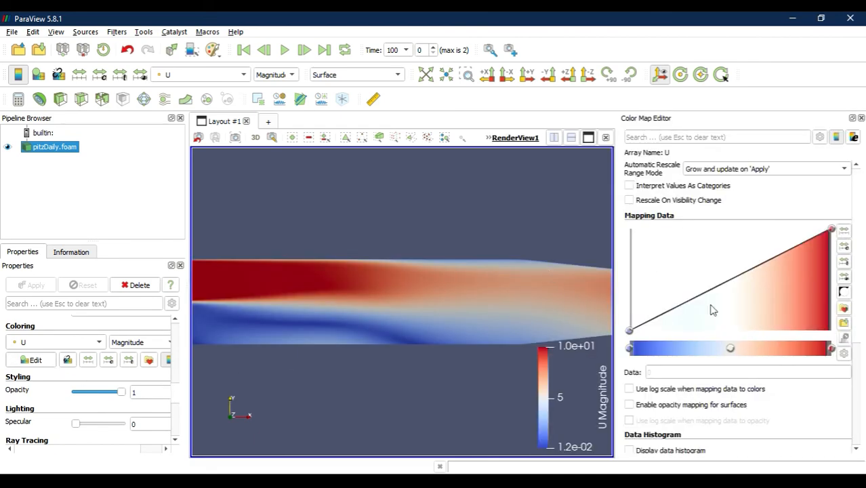
left_click(845, 309)
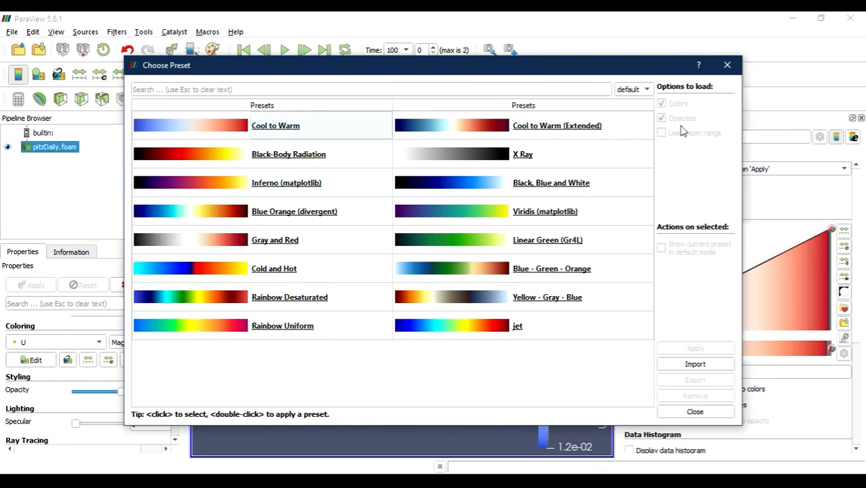
left_click(638, 93)
left_click(623, 76)
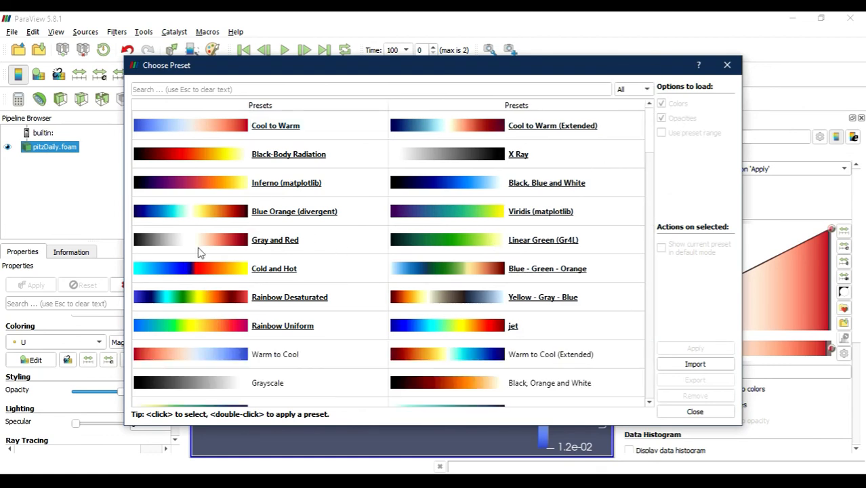
Apply the rainbow preset to the U color map and close the color map editor
scroll(238, 352, "down", 1)
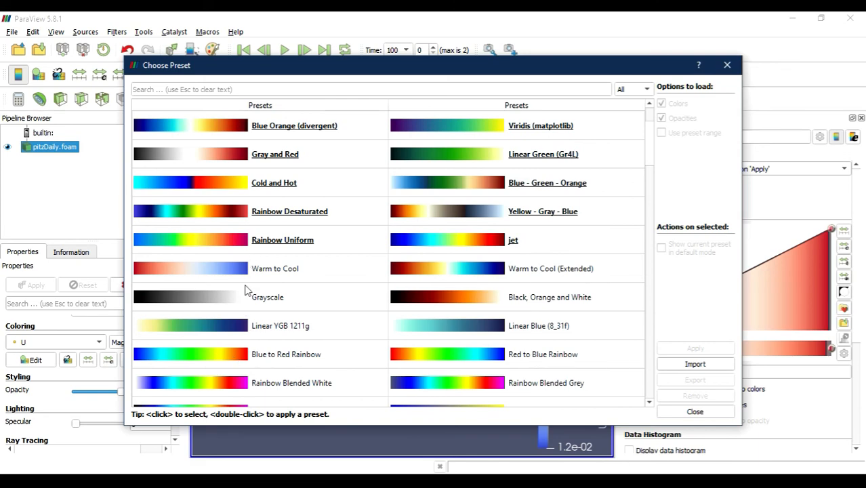
scroll(254, 372, "up", 1)
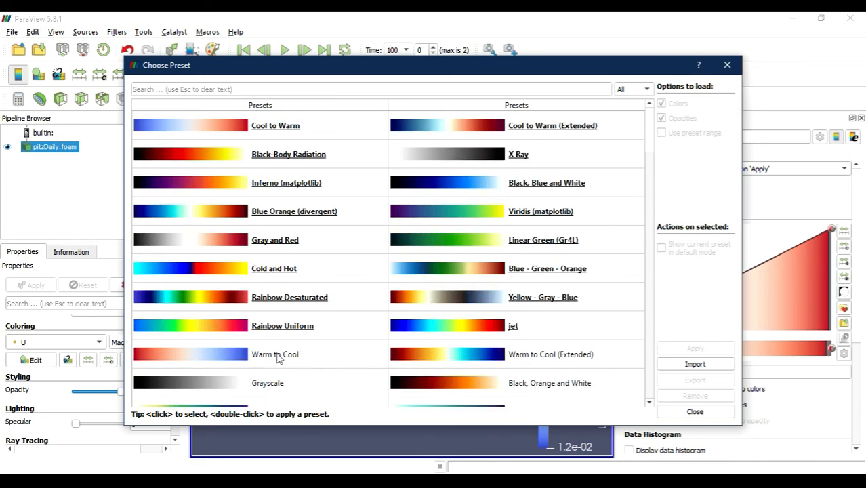
scroll(284, 354, "down", 3)
left_click(277, 299)
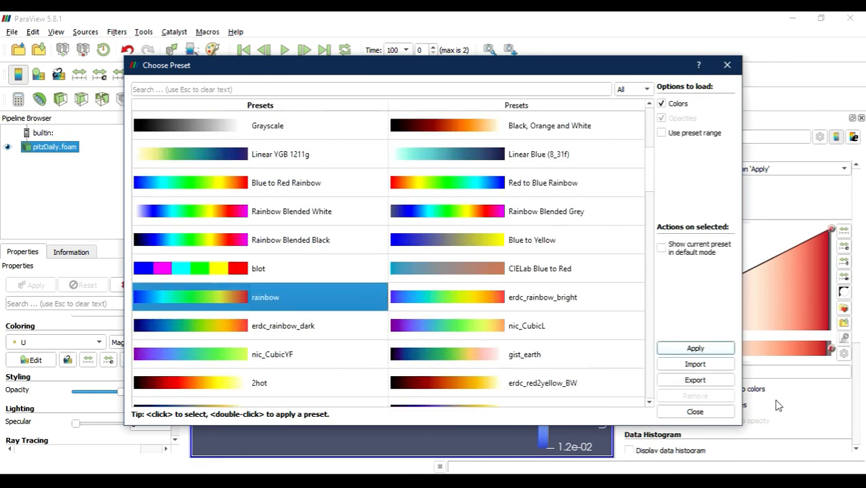
left_click(698, 349)
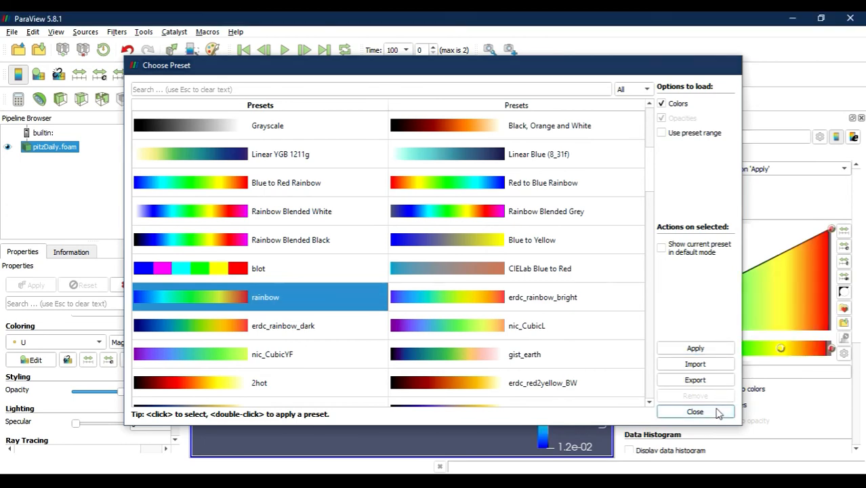
left_click(695, 411)
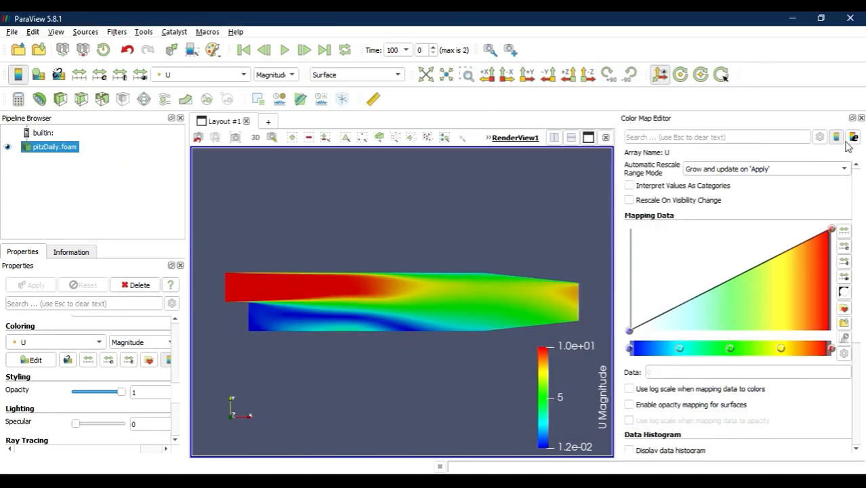
left_click(861, 117)
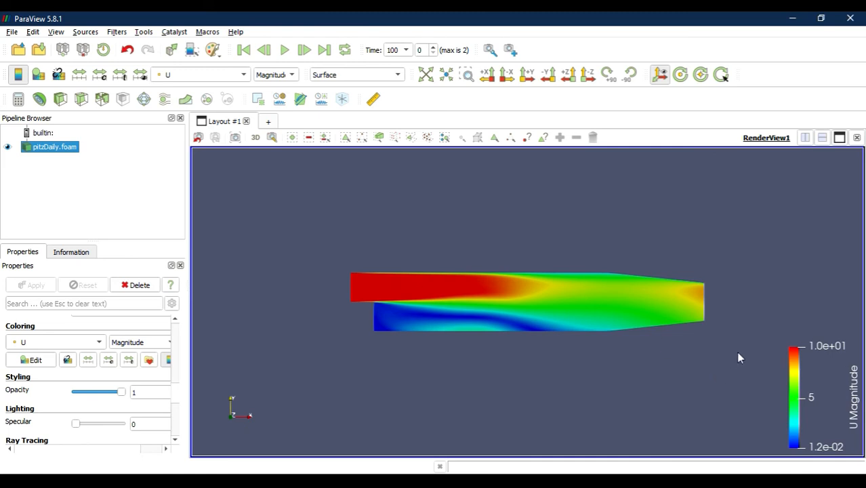
Add a Glyph filter to pitzDaily.foam with the point data U as its scale array and apply it
scroll(477, 311, "up", 4)
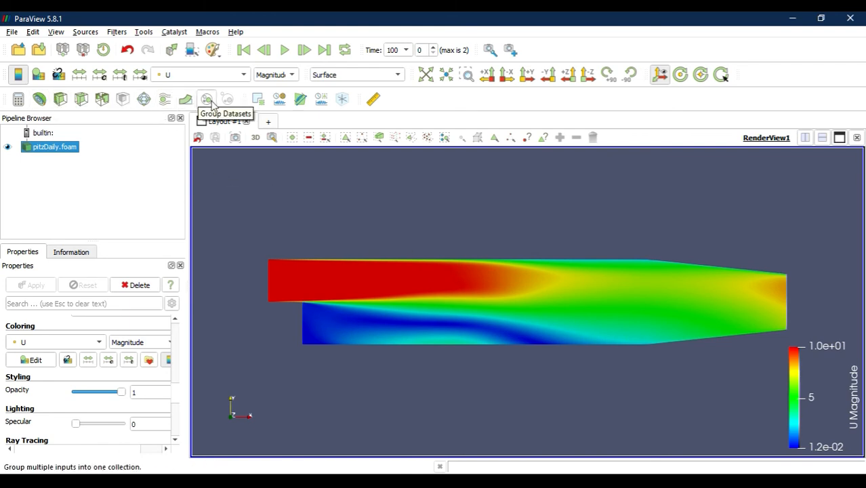
left_click(146, 101)
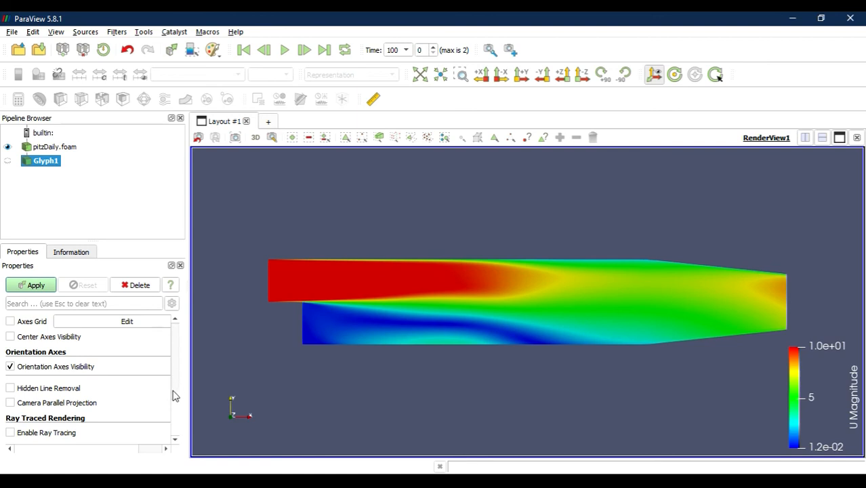
scroll(174, 394, "up", 10)
scroll(185, 356, "down", 3)
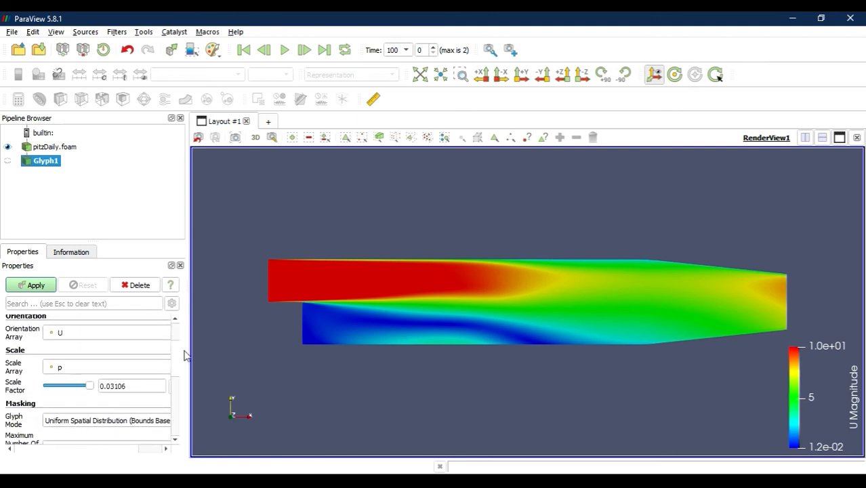
left_click(113, 367)
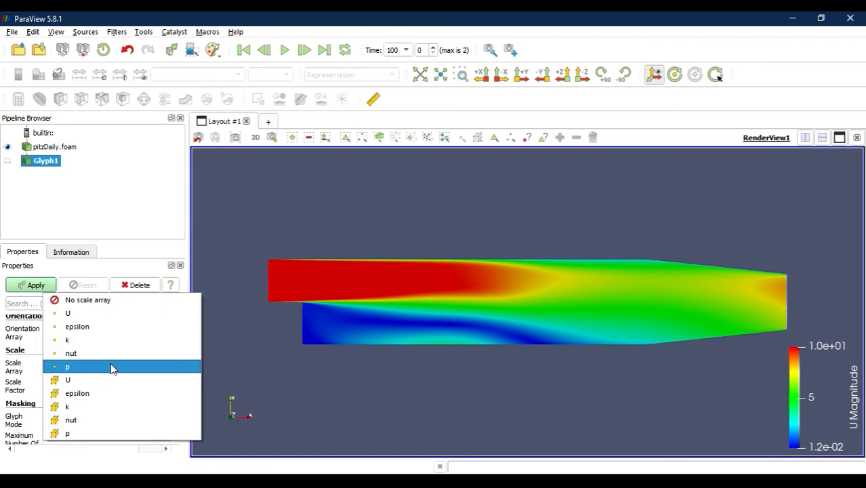
left_click(78, 313)
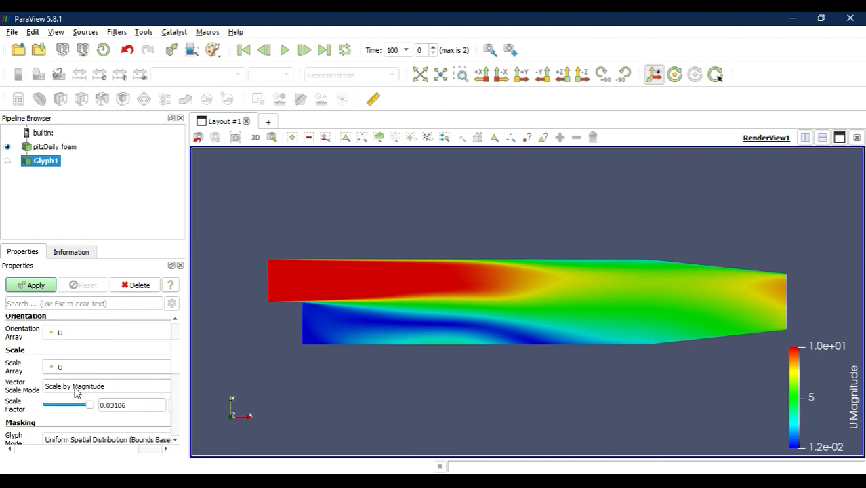
scroll(76, 393, "down", 3)
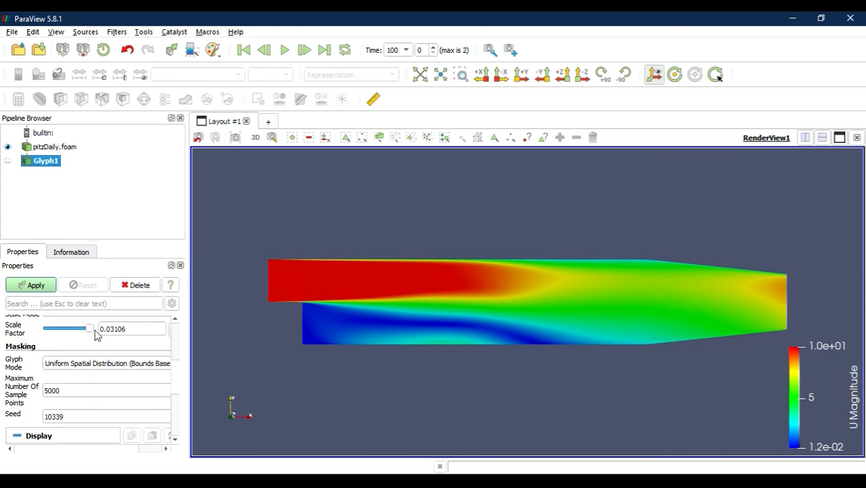
left_click(40, 287)
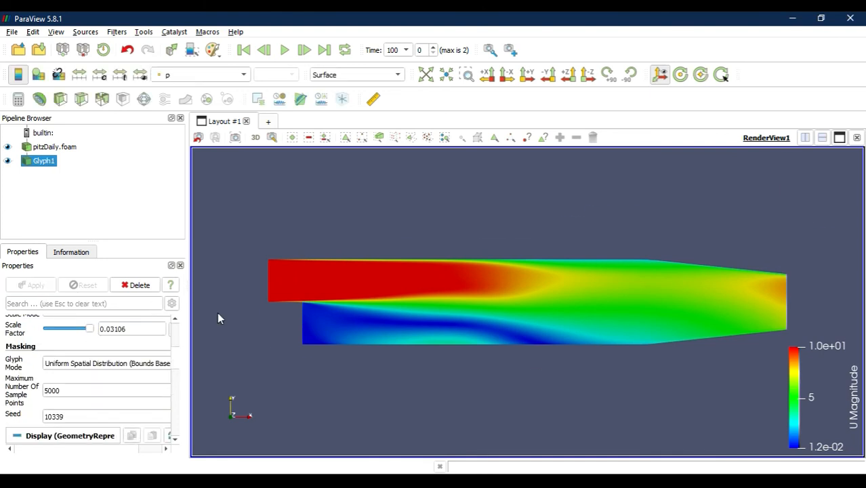
left_click_drag(219, 316, 340, 317)
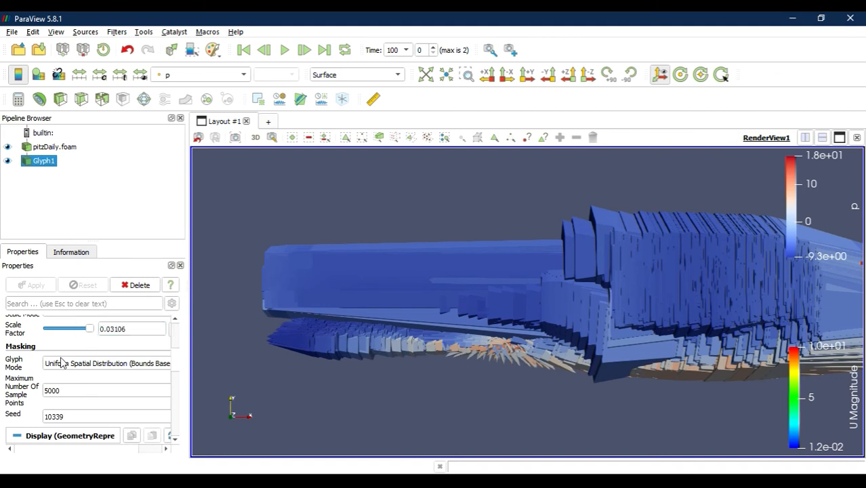
Set the glyph scale factor to 0.001, apply it, and examine the velocity arrows up close
double_click(133, 329)
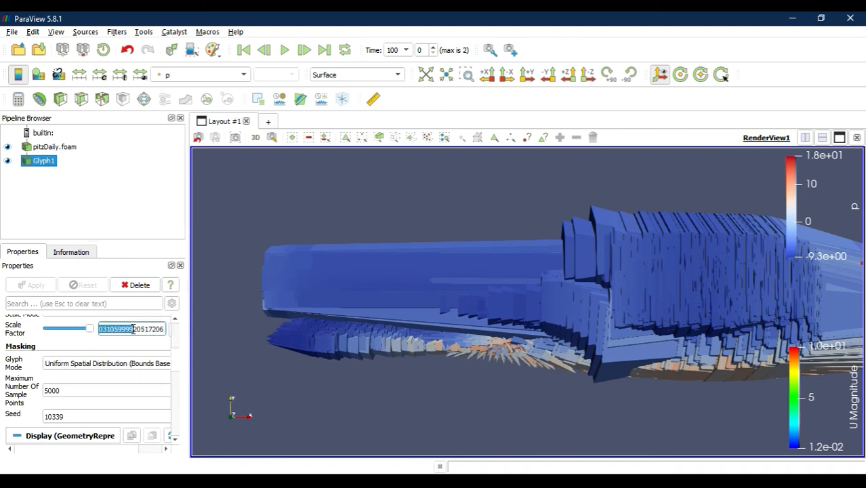
key("ctrl+a")
key("BackSpace")
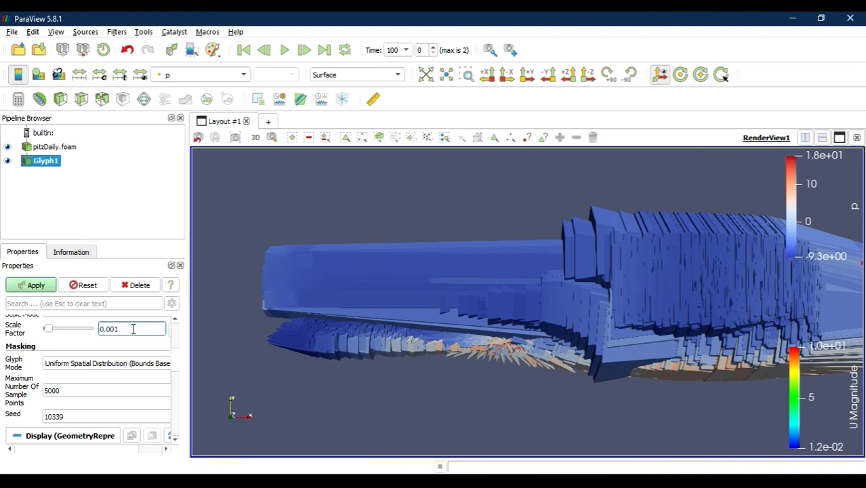
type("0.001")
left_click(40, 286)
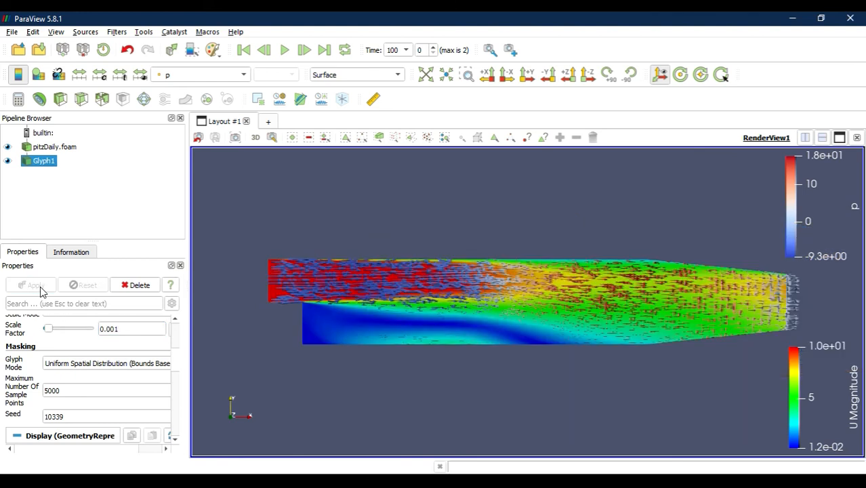
scroll(333, 288, "up", 5)
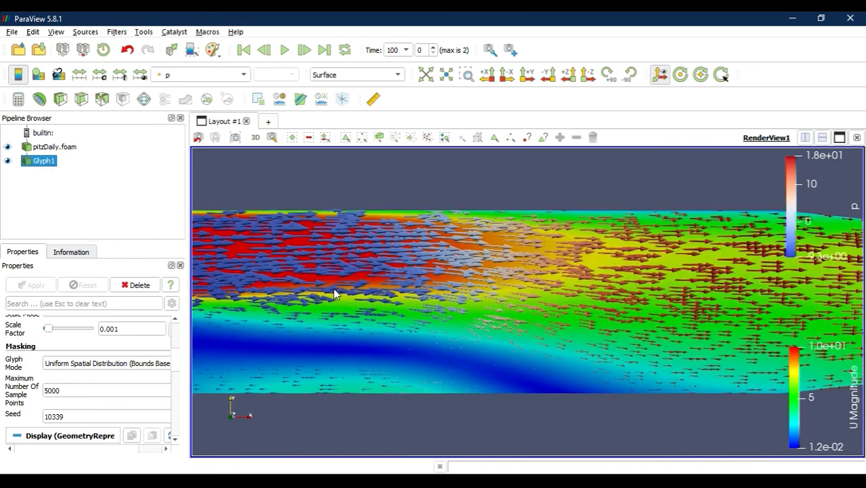
scroll(333, 288, "up", 2)
scroll(428, 330, "down", 6)
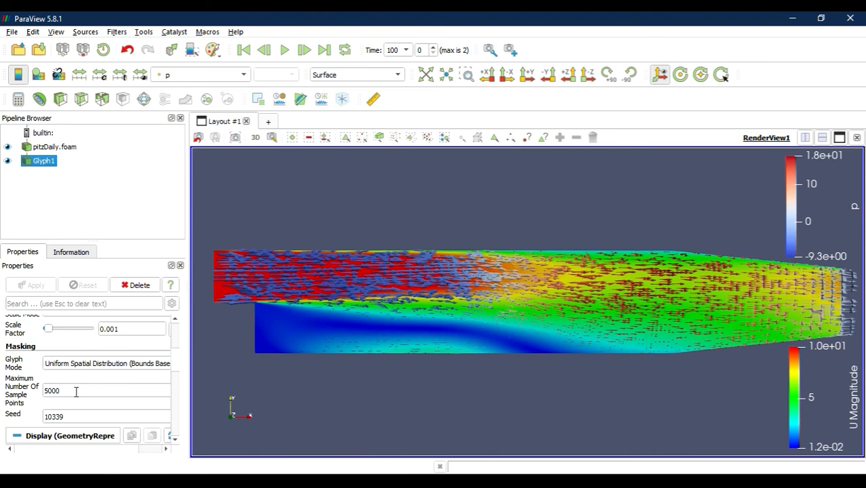
scroll(177, 371, "up", 1)
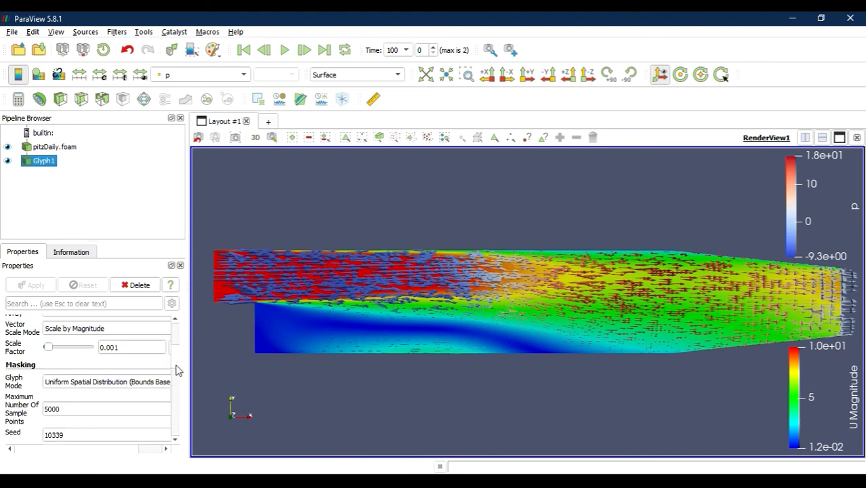
left_click(114, 332)
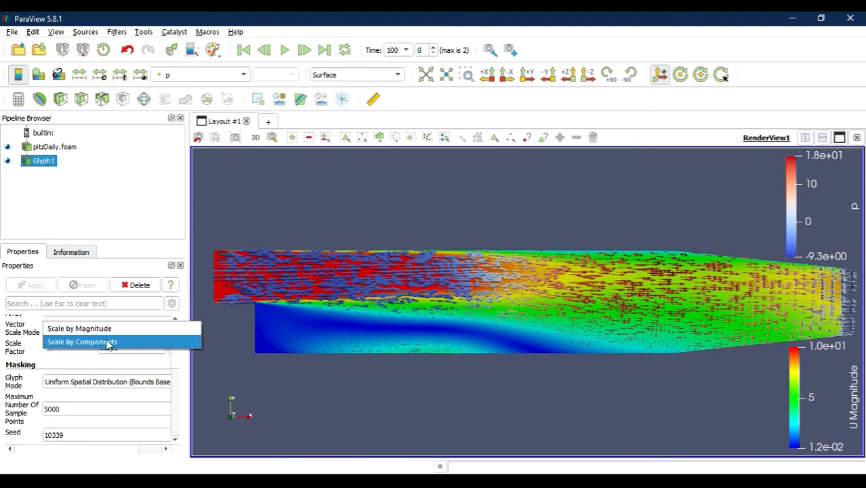
left_click(99, 366)
scroll(99, 366, "up", 2)
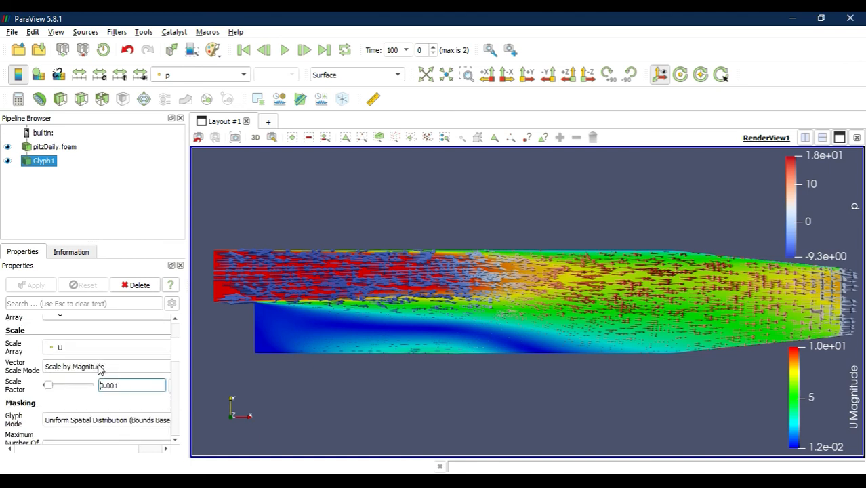
Change the glyph scale array to No scale array and the scale factor to 0.01, applying each change
left_click(100, 367)
left_click(96, 347)
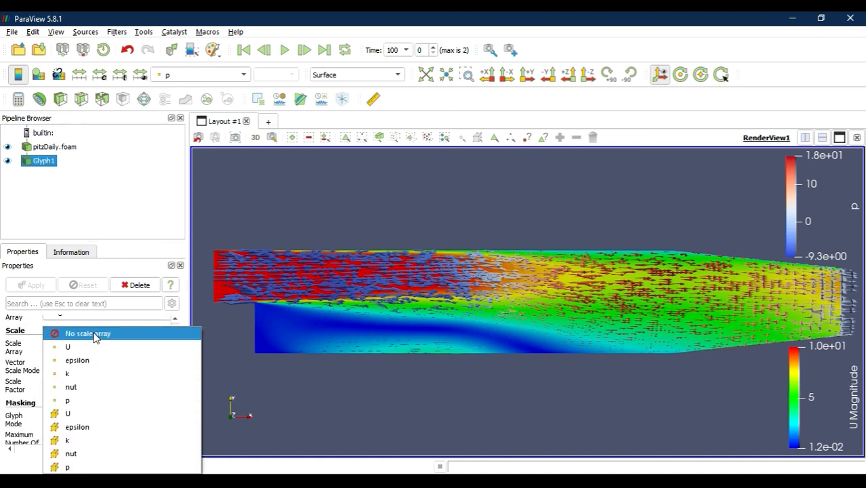
left_click(100, 331)
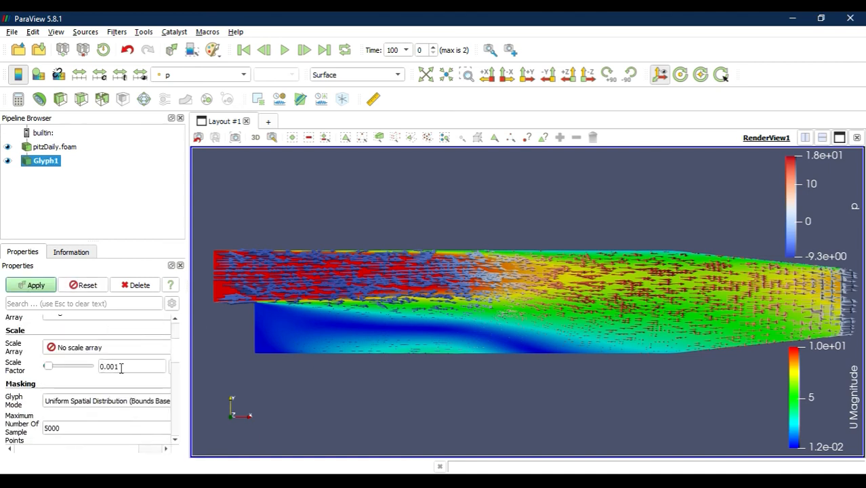
left_click(39, 285)
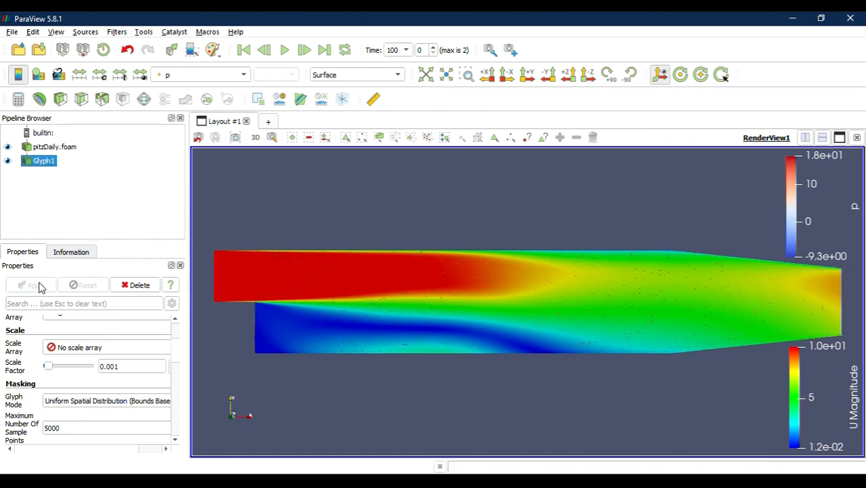
left_click(101, 366)
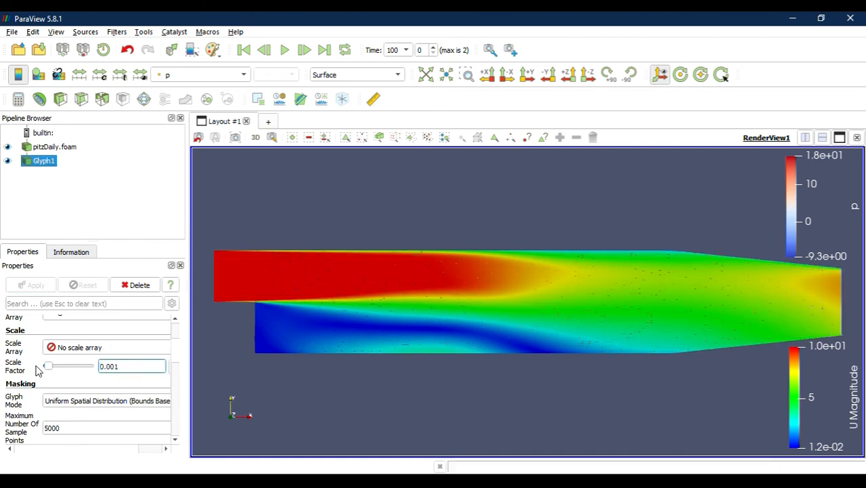
key("BackSpace")
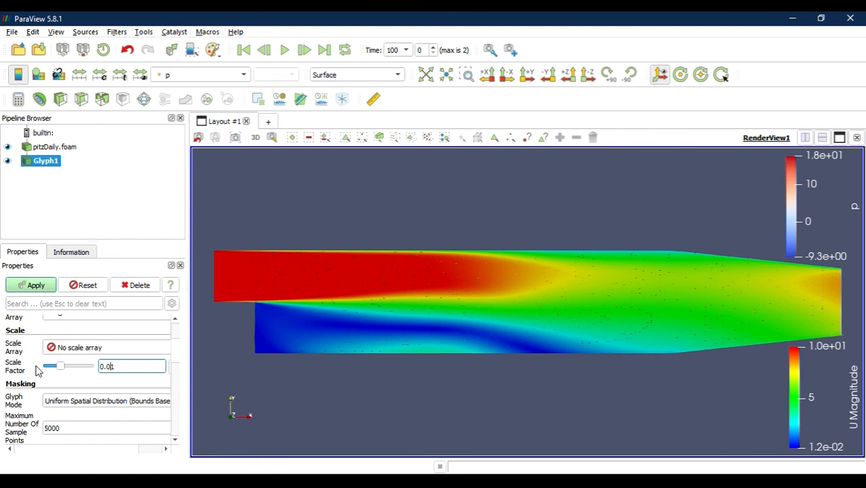
left_click(32, 287)
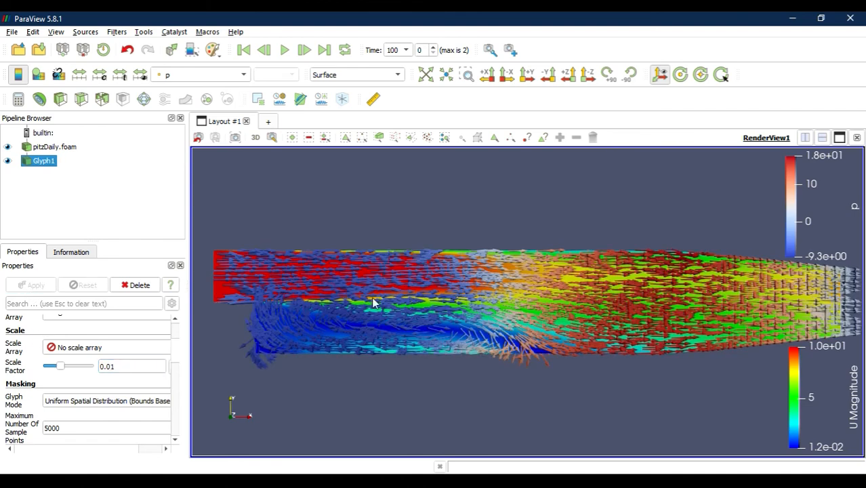
Examine the velocity arrows up close around the recirculation zone behind the step, and return to the view along -Z
scroll(377, 300, "up", 4)
scroll(377, 327, "down", 5)
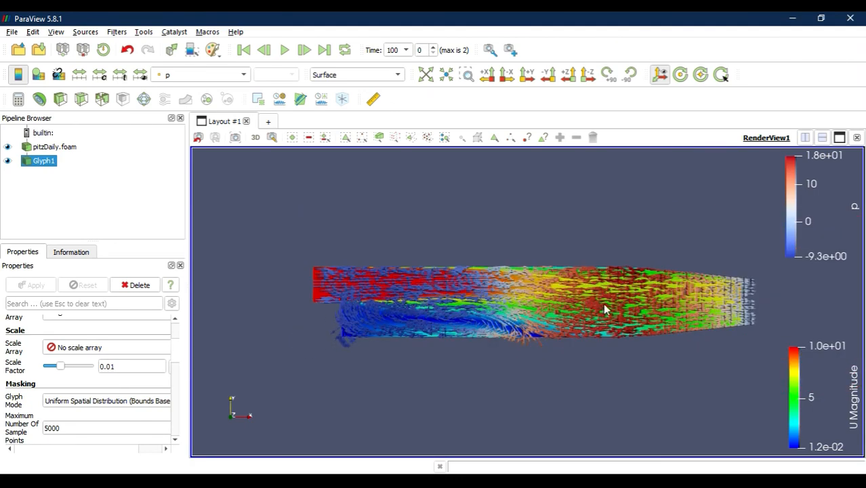
scroll(347, 299, "up", 2)
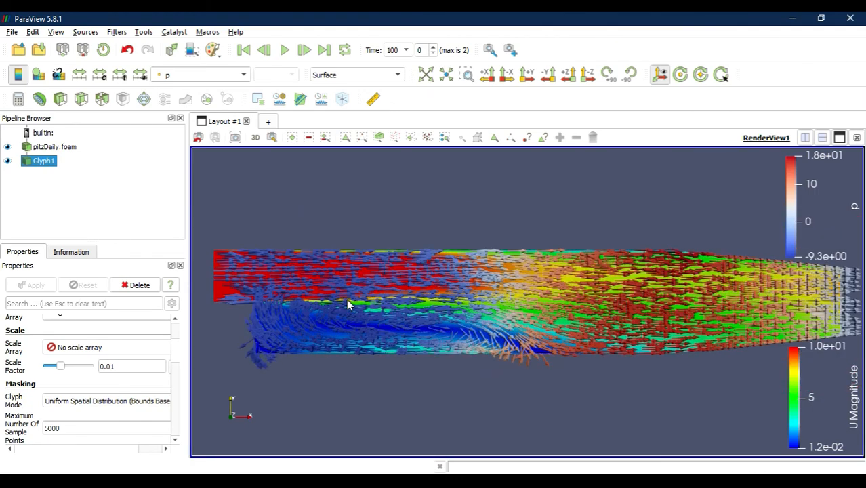
scroll(347, 299, "up", 2)
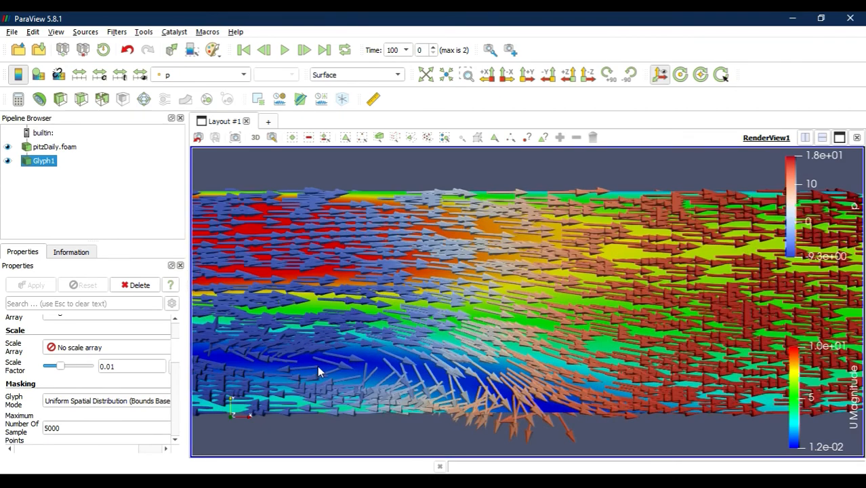
left_click(317, 365)
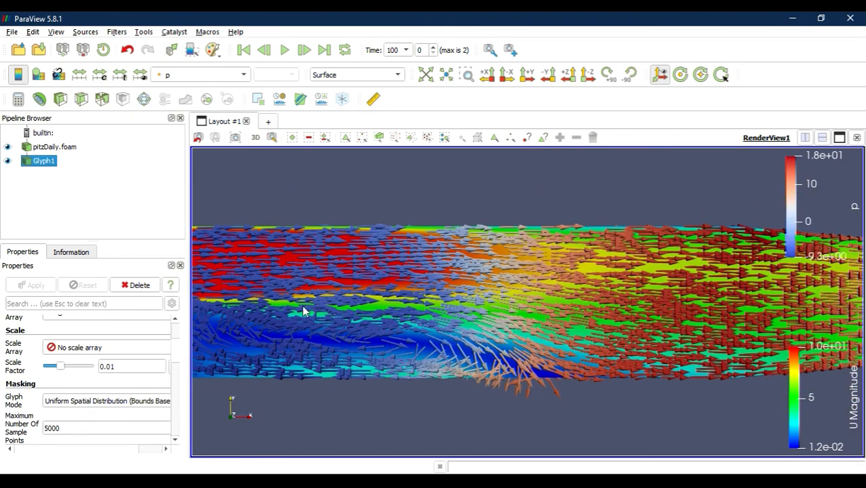
left_click_drag(406, 286, 454, 305)
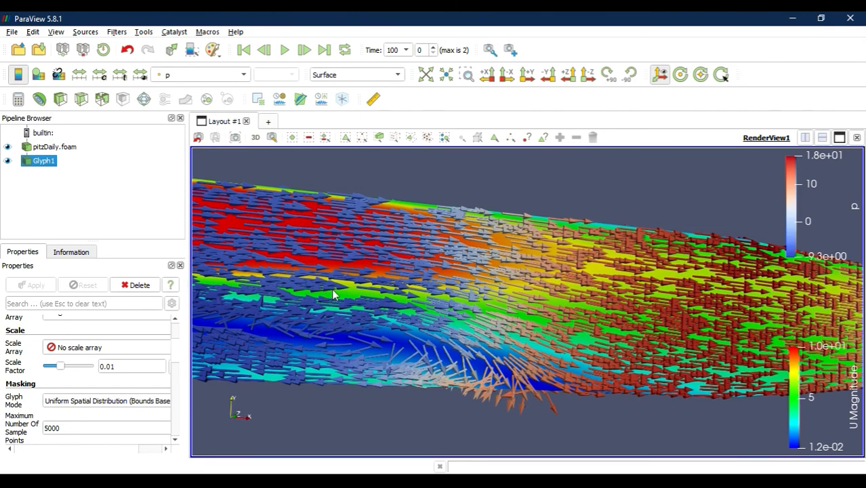
left_click_drag(332, 288, 420, 291)
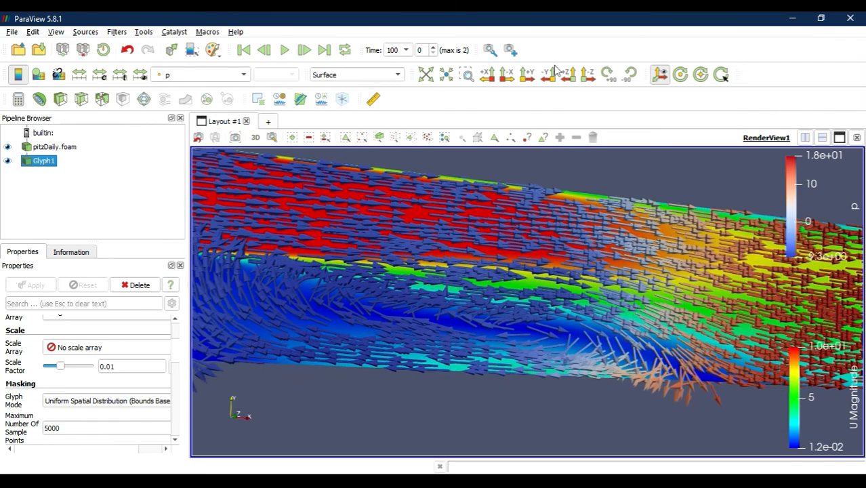
left_click(587, 77)
scroll(477, 294, "up", 3)
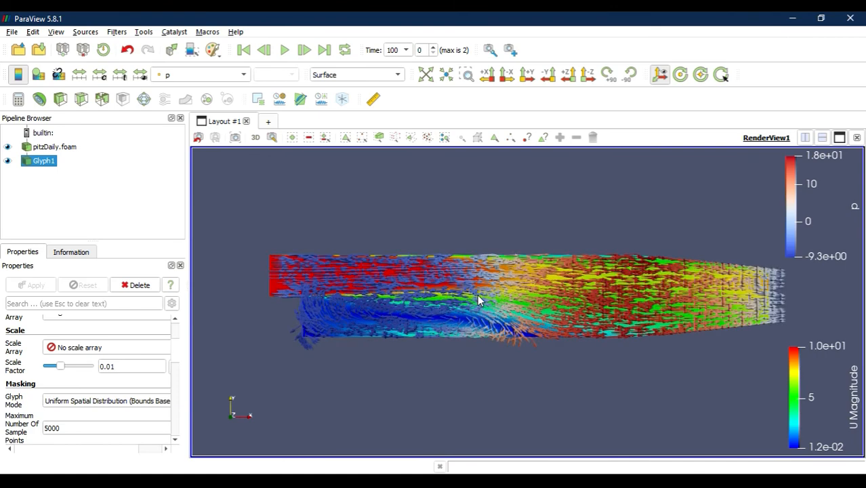
Hide pitzDaily.foam and move the p color legend below the outlet end of the channel
left_click(8, 146)
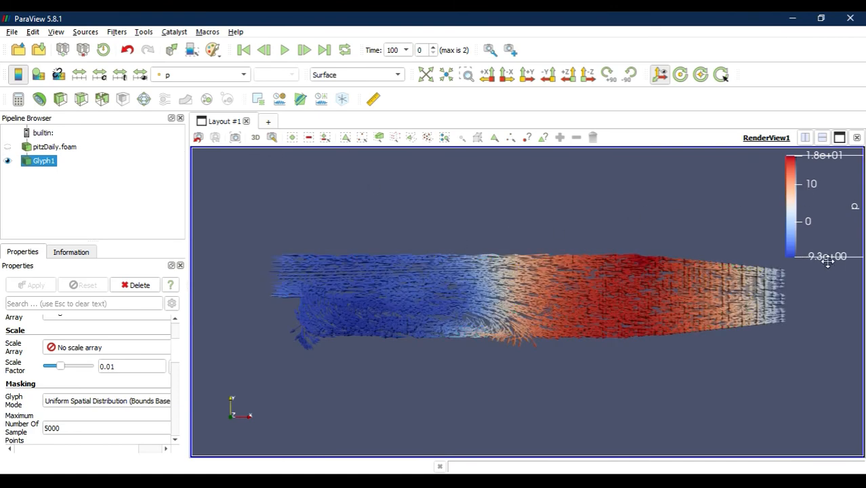
left_click_drag(796, 190, 771, 376)
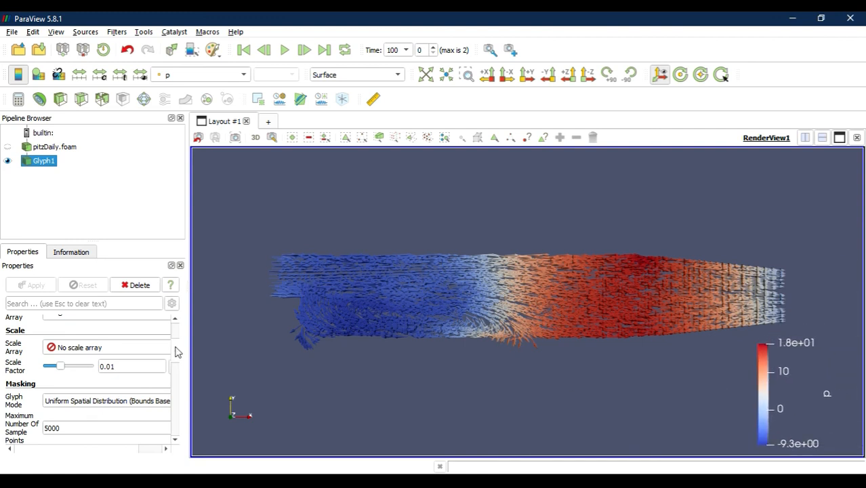
Check which arrays are available for coloring Glyph1, leaving its coloring on p
scroll(175, 352, "up", 4)
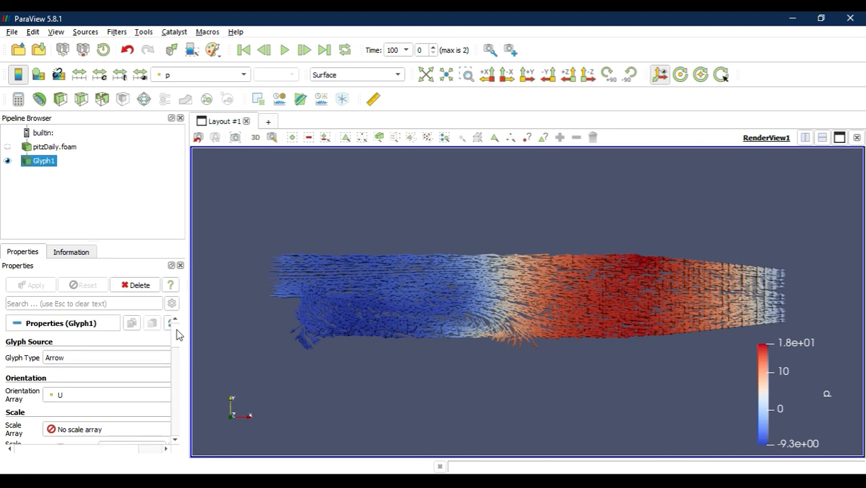
scroll(176, 333, "down", 10)
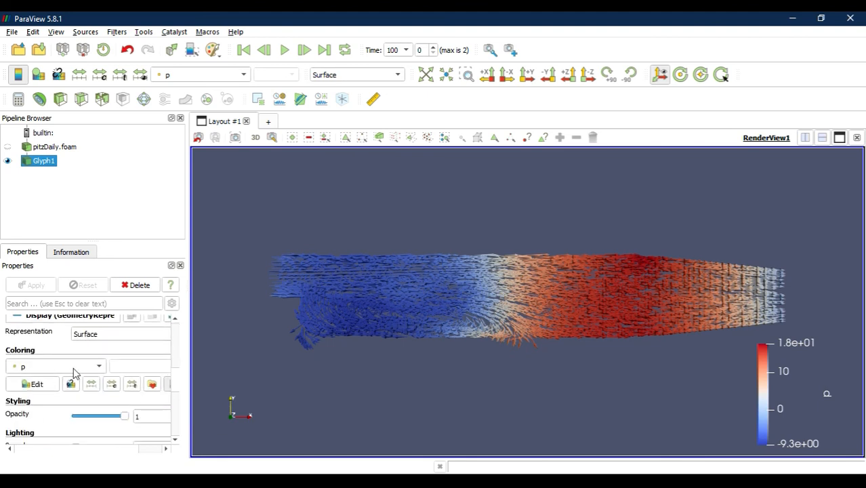
left_click(75, 366)
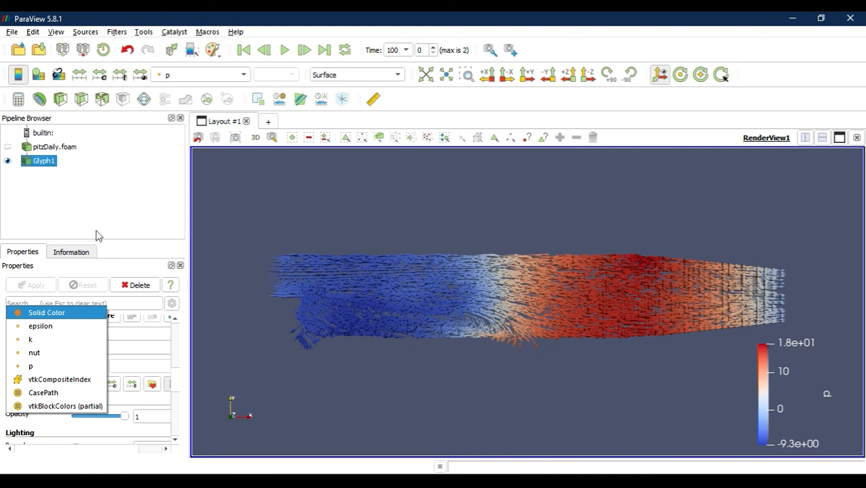
left_click(100, 204)
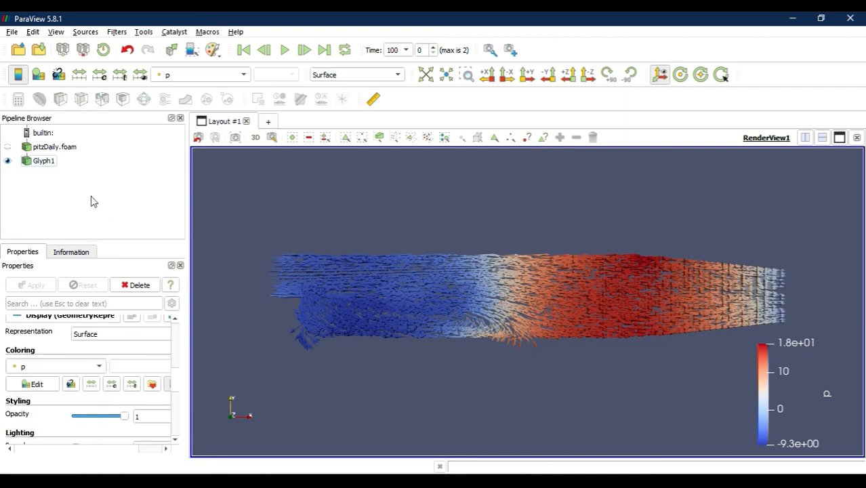
Delete the Glyph1 filter and add a Calculator filter to pitzDaily.foam
left_click(49, 161)
left_click(137, 285)
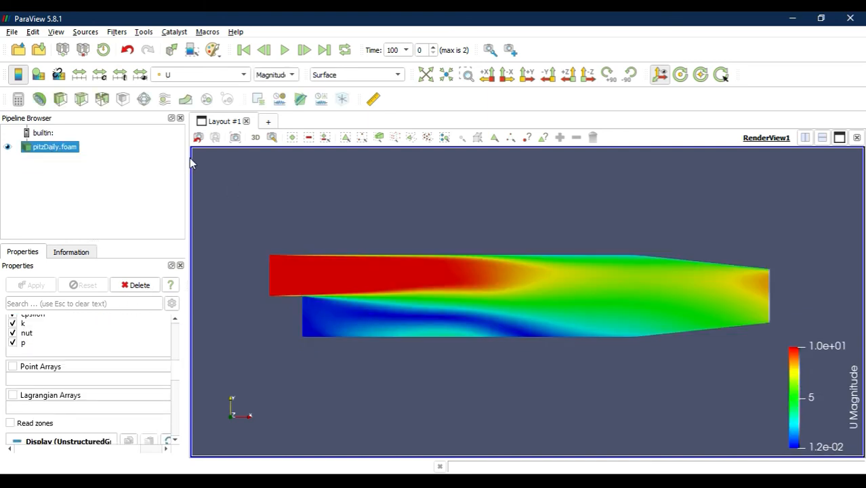
left_click(18, 99)
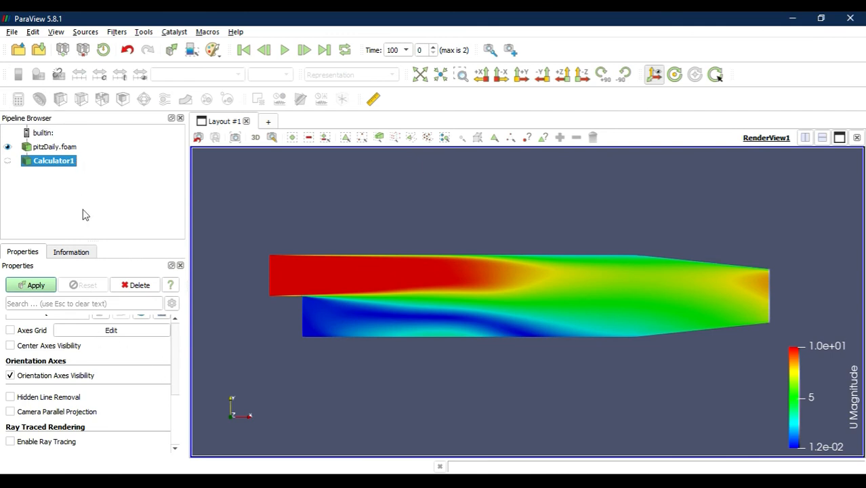
Name the Calculator result array magU, define its expression as mag(U), and apply it
scroll(181, 416, "up", 10)
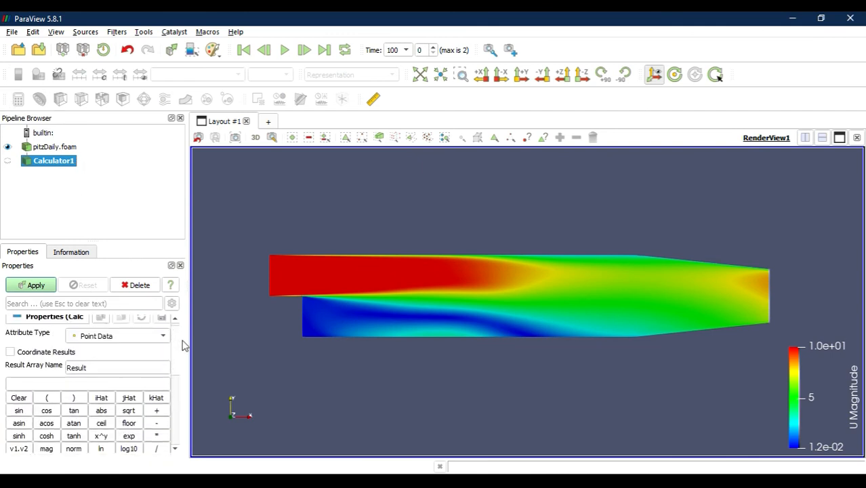
left_click(133, 343)
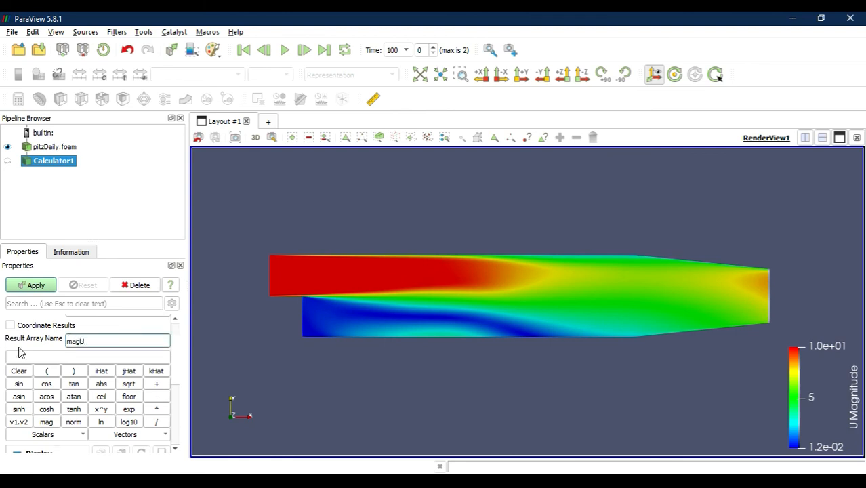
left_click(44, 422)
left_click(47, 372)
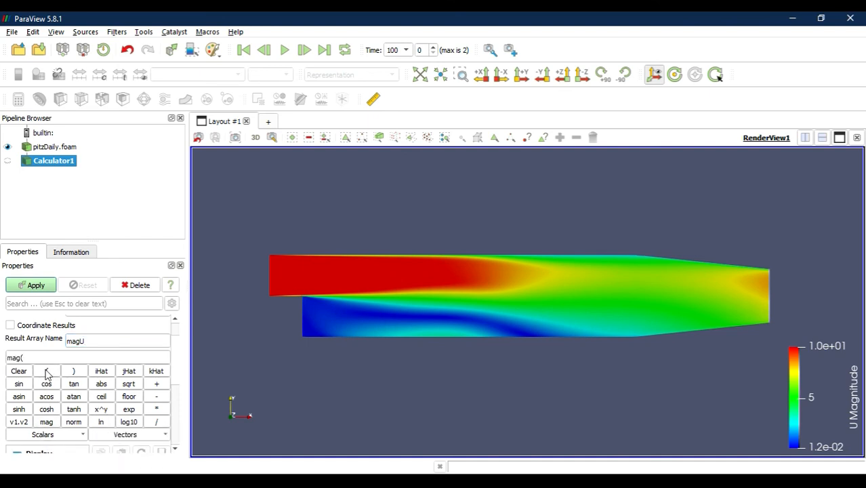
left_click(116, 436)
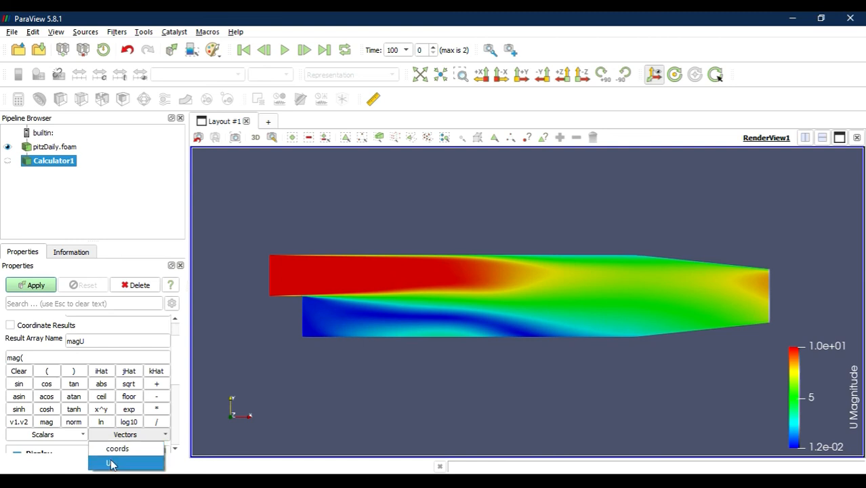
left_click(110, 463)
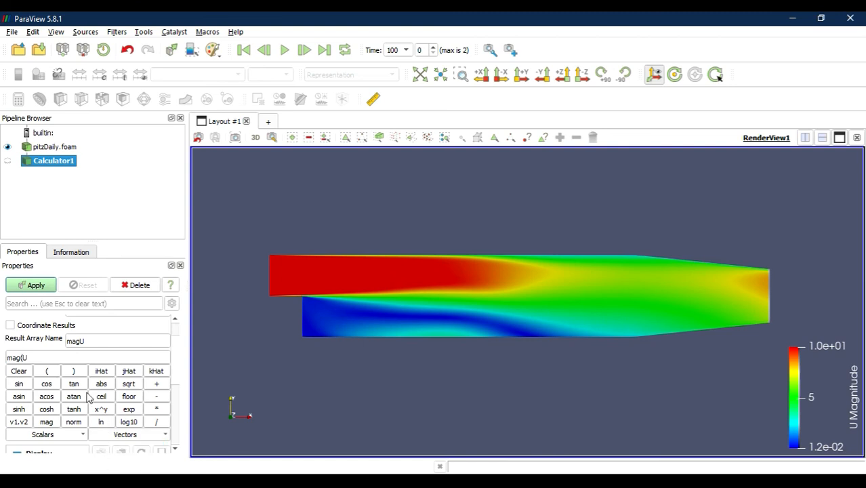
left_click(34, 284)
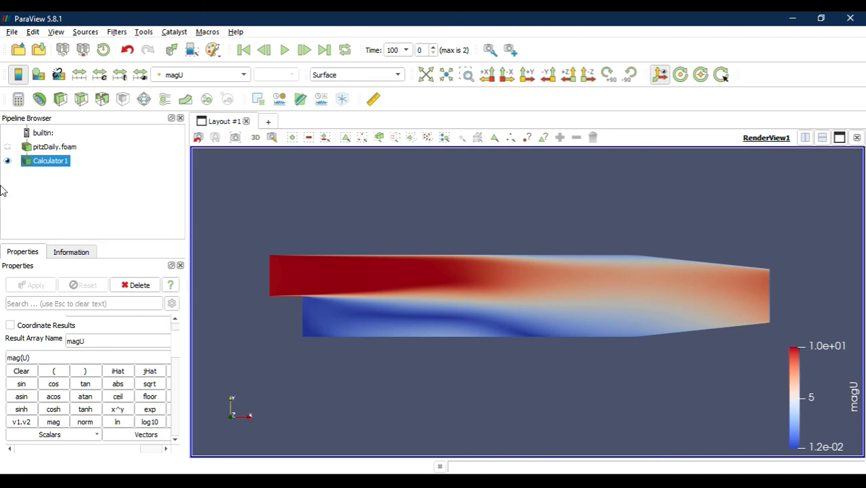
Add a Glyph filter to Calculator1 and set its scale array to No scale array
left_click(144, 99)
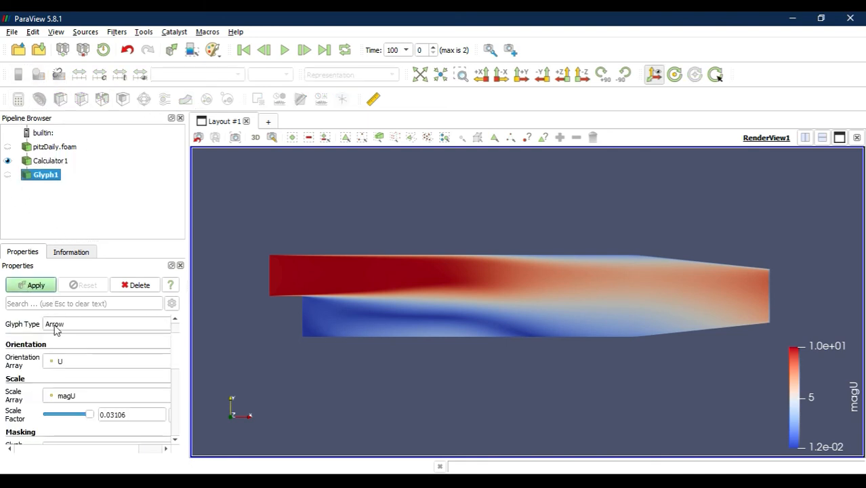
left_click(72, 397)
left_click(72, 398)
left_click(72, 398)
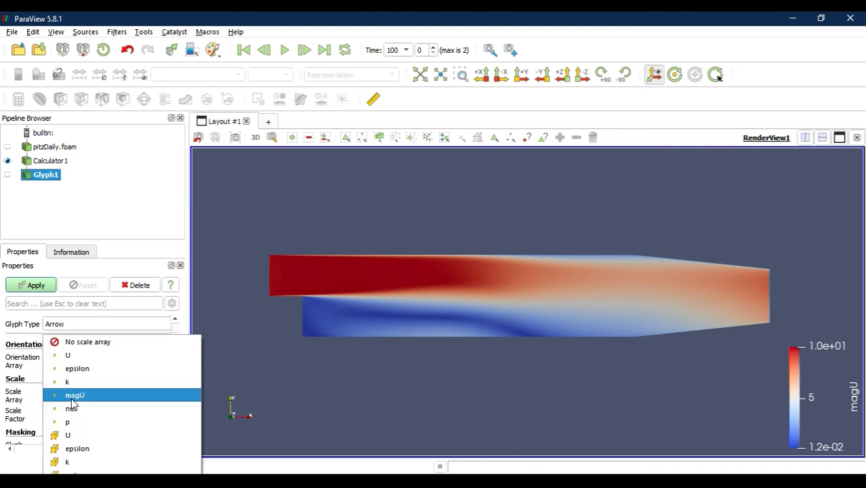
left_click(74, 341)
scroll(74, 384, "down", 1)
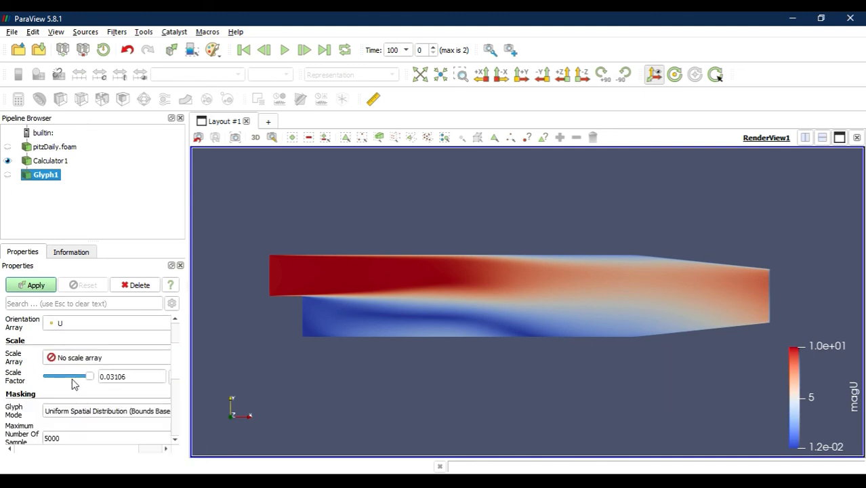
Apply the new glyph filter with a scale factor of 0.01 and hide Calculator1
double_click(124, 376)
type("0.")
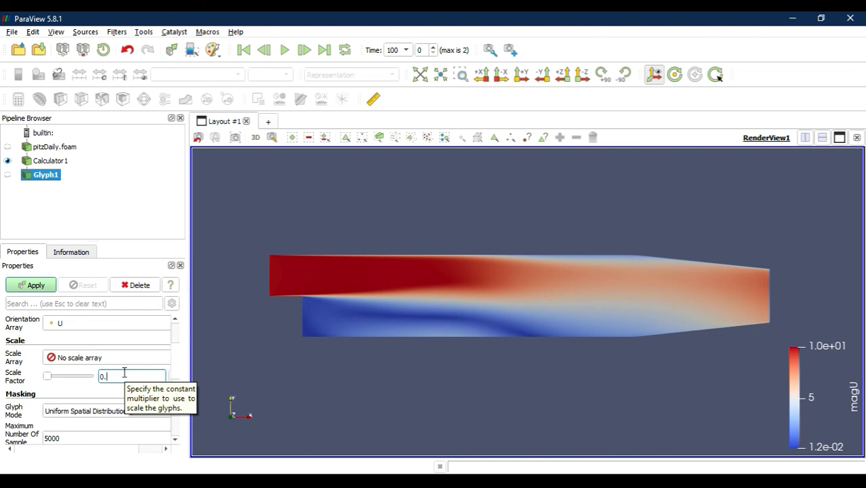
type("01")
scroll(174, 380, "down", 5)
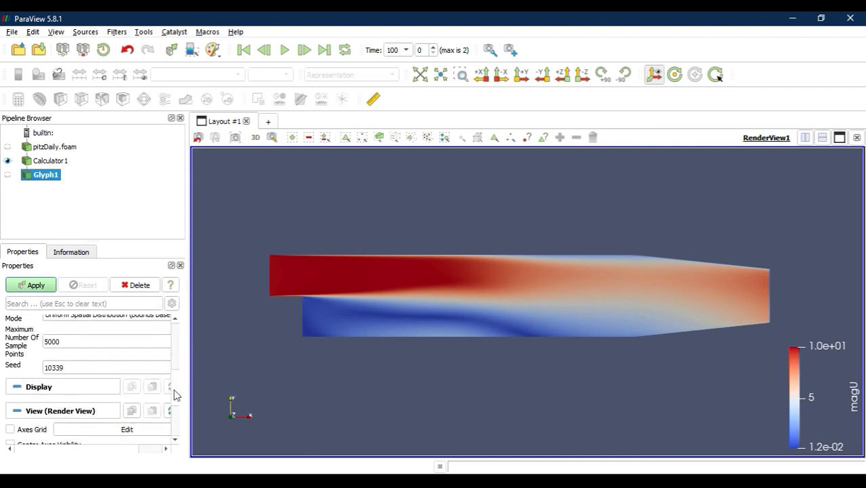
left_click_drag(174, 402, 176, 344)
left_click(26, 284)
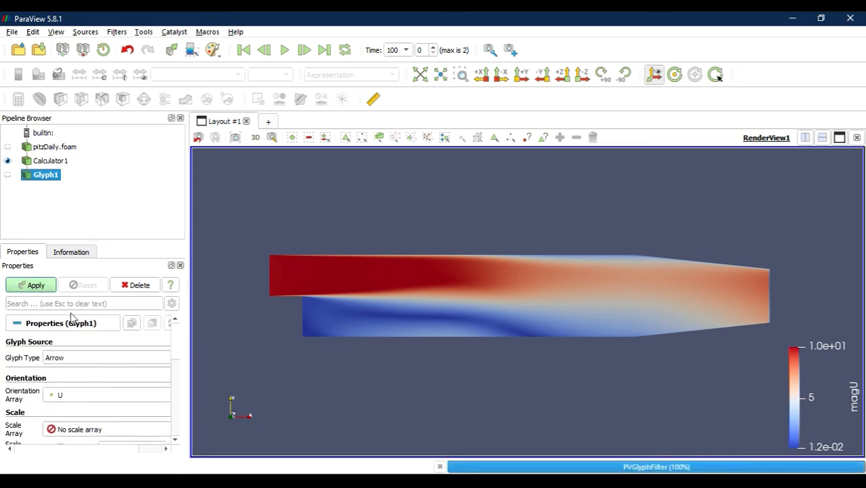
left_click(8, 161)
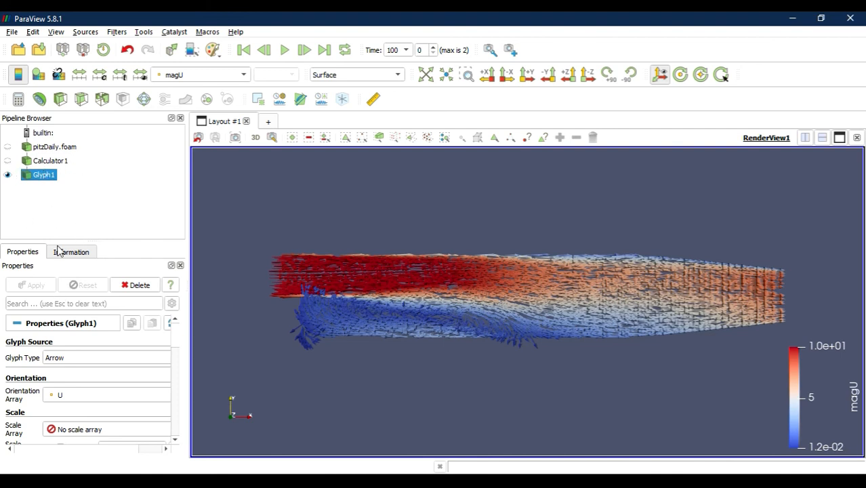
scroll(178, 366, "down", 10)
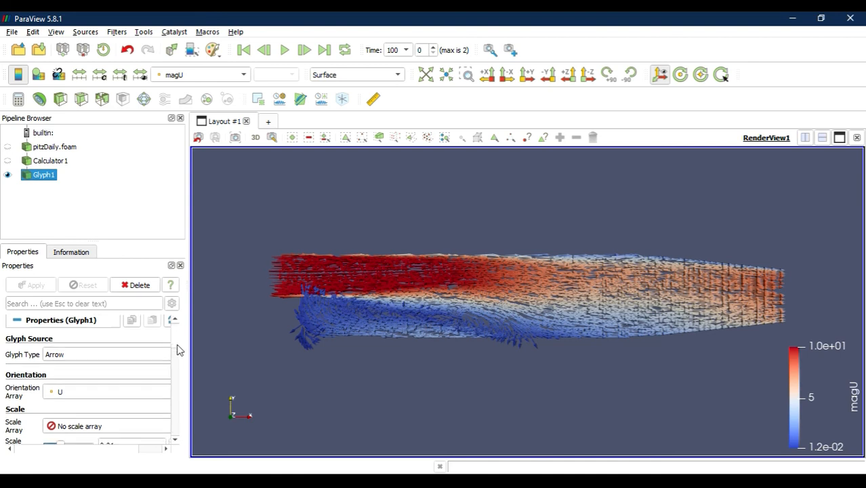
Keep the glyphs colored by magU and open the color map preset chooser showing all presets
scroll(178, 397, "up", 1)
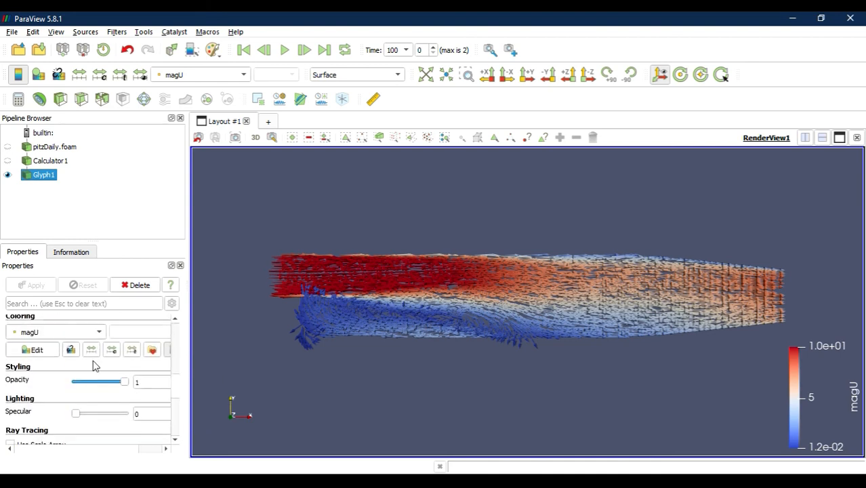
left_click(93, 332)
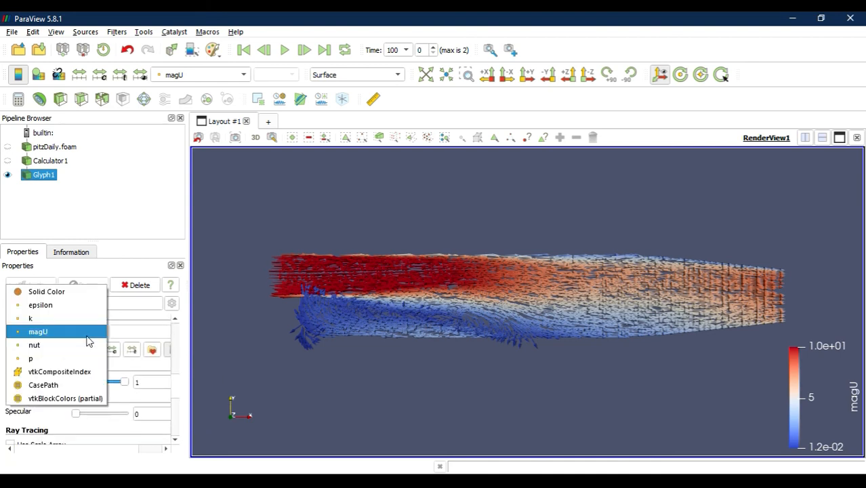
left_click(87, 341)
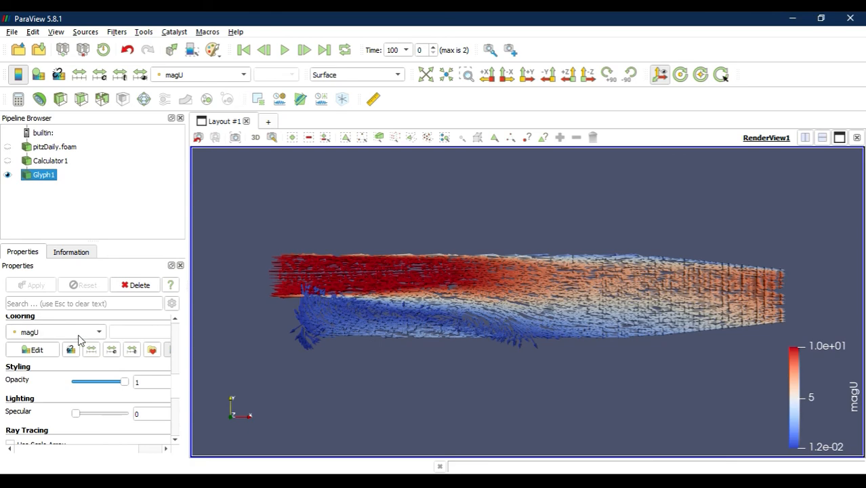
left_click(30, 349)
left_click(844, 309)
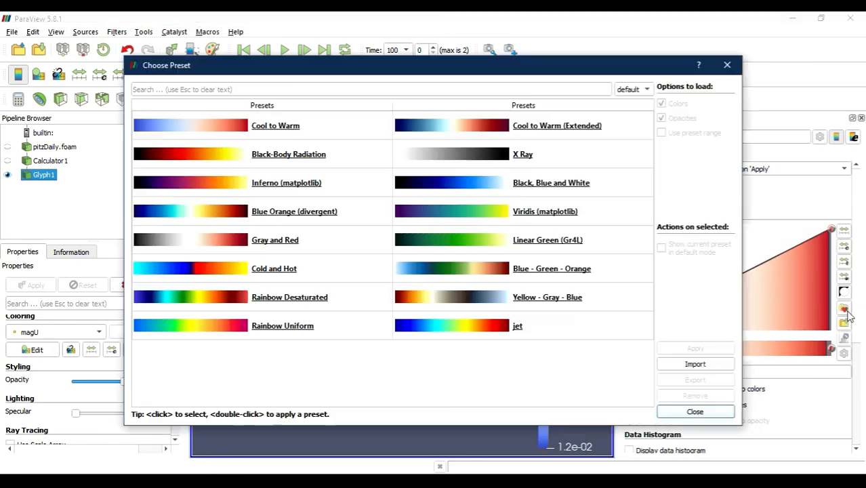
left_click(640, 90)
left_click(626, 76)
Apply the rainbow preset to the magU color map, and close the preset chooser and the Color Map Editor
scroll(557, 149, "down", 3)
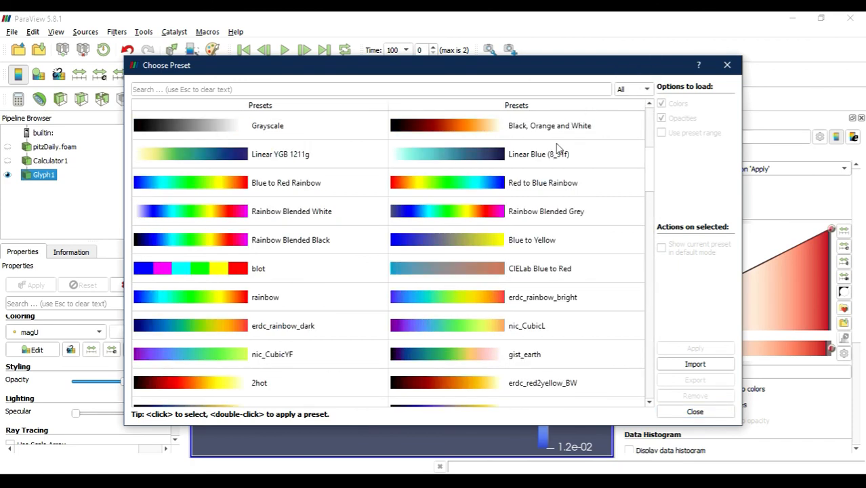
left_click(277, 304)
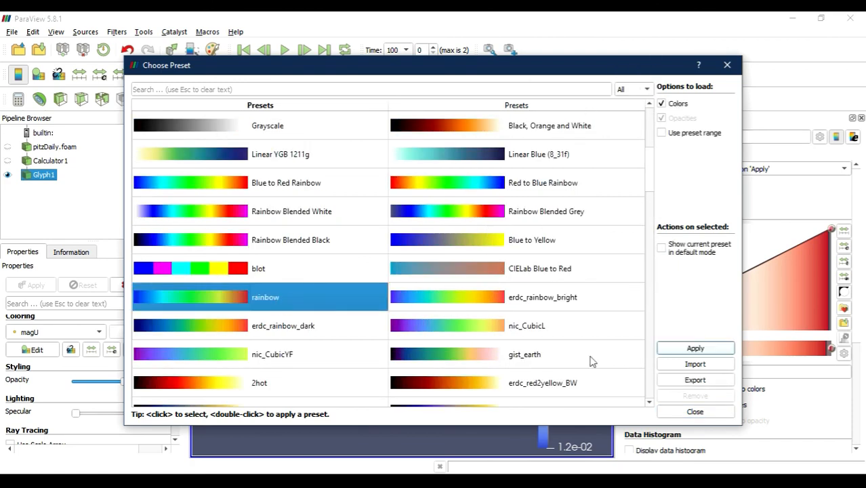
left_click(728, 353)
left_click(722, 412)
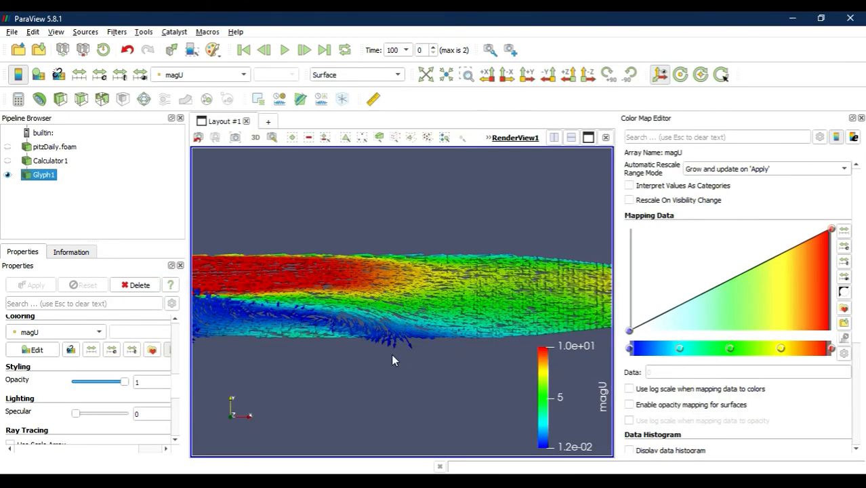
scroll(390, 355, "down", 2)
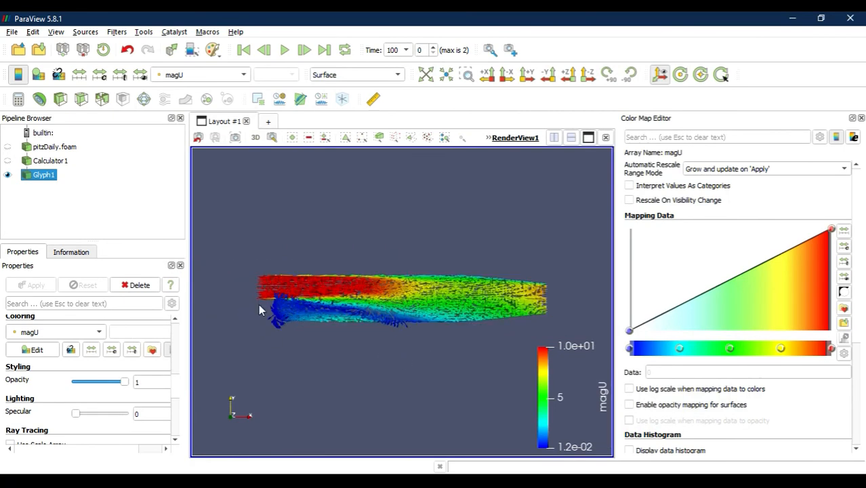
scroll(259, 305, "up", 3)
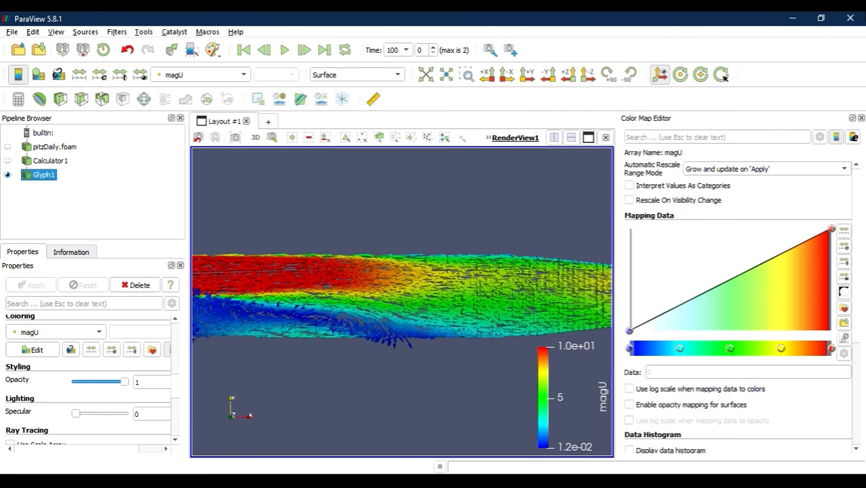
left_click(861, 118)
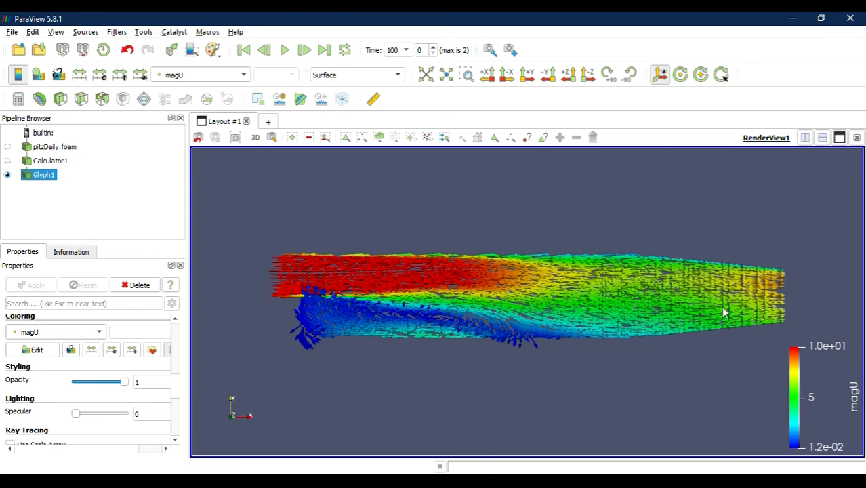
Switch to the Pengantar_CFD notebook in the browser, examine the convective term u·∇u of the Navier-Stokes equation, and return to ParaView
mouse_move(197, 469)
left_click(170, 434)
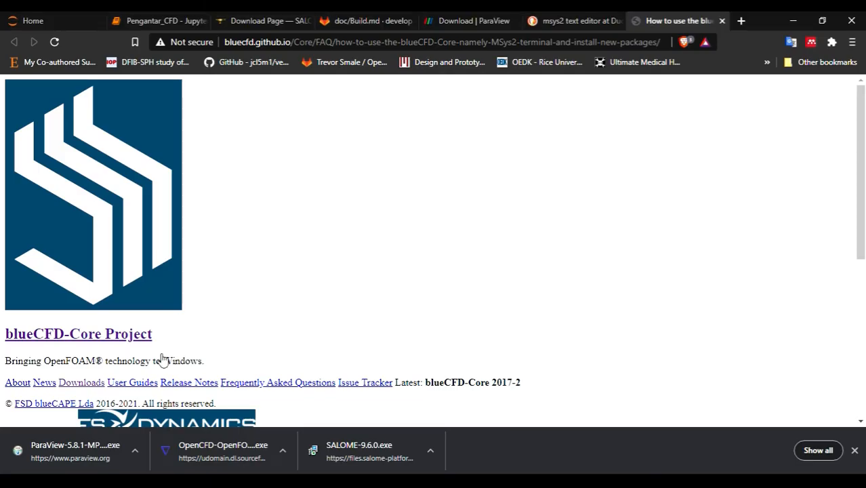
left_click(161, 21)
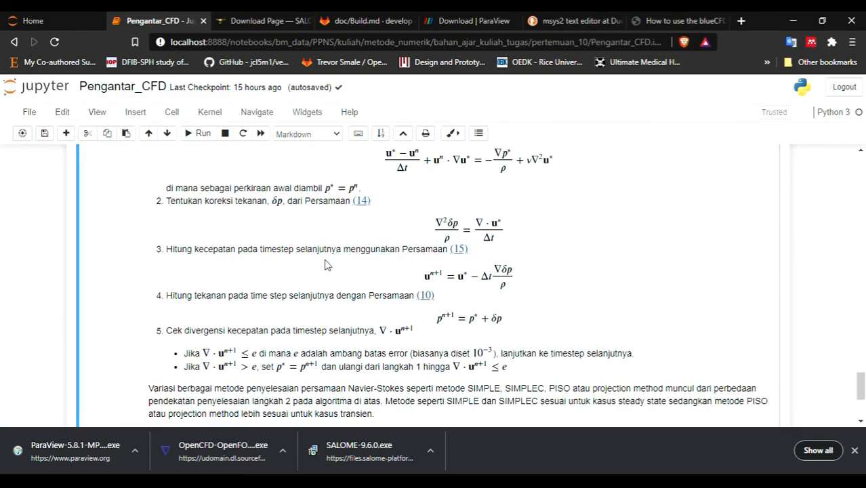
scroll(325, 264, "up", 3)
scroll(325, 264, "up", 15)
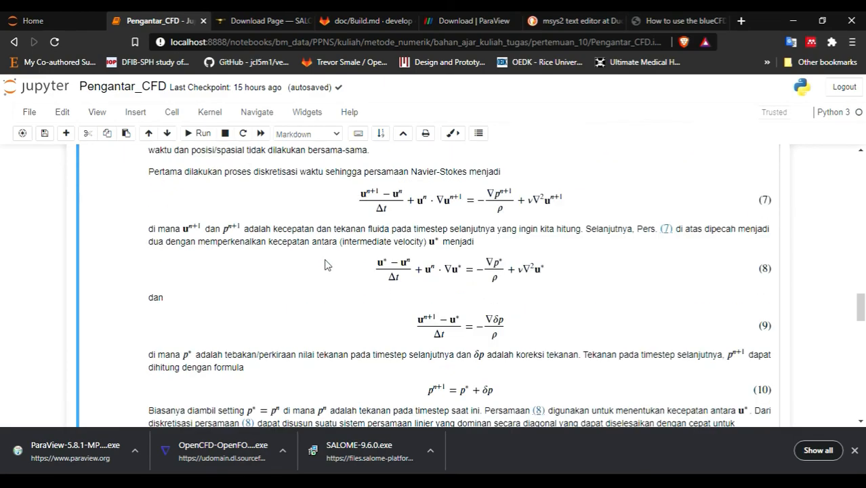
scroll(325, 265, "up", 9)
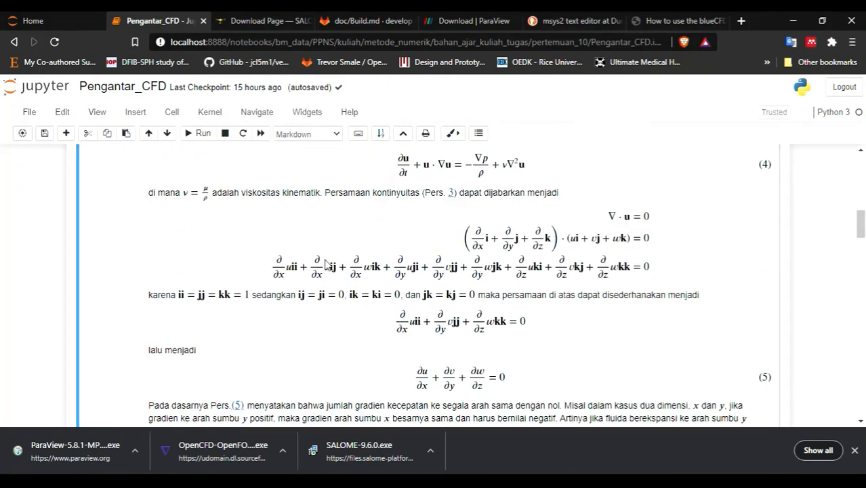
scroll(324, 264, "down", 5)
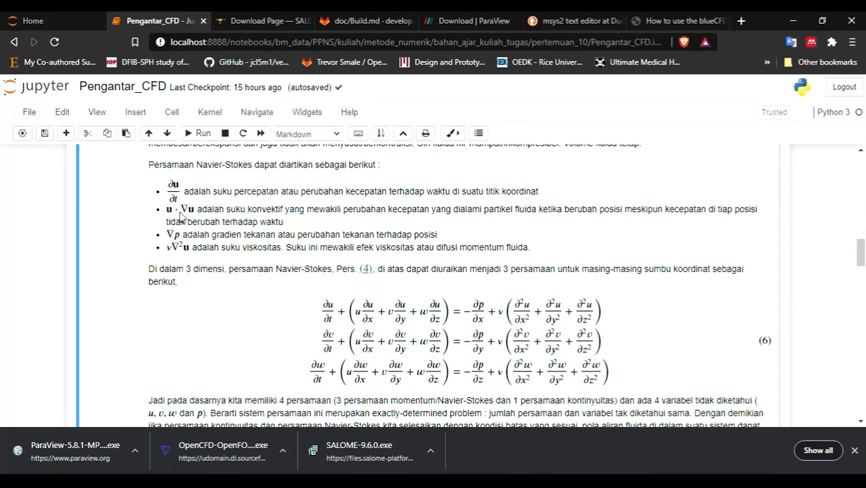
left_click_drag(198, 211, 167, 215)
left_click(231, 231)
key("alt+Tab")
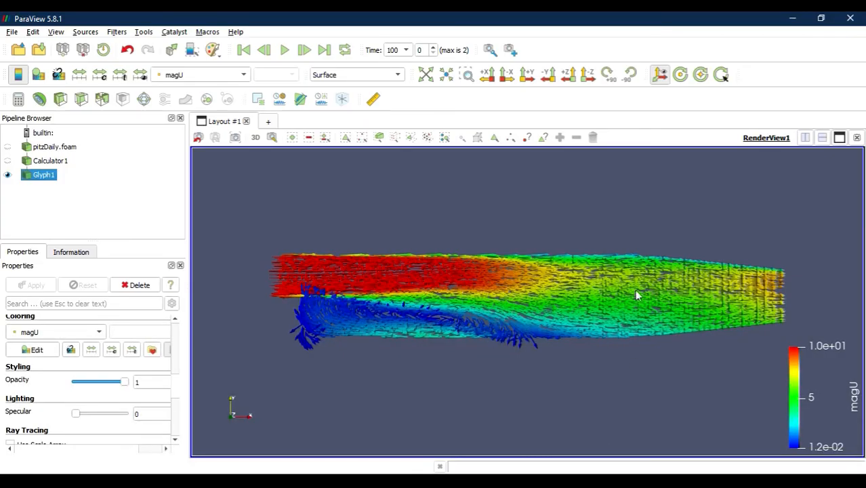